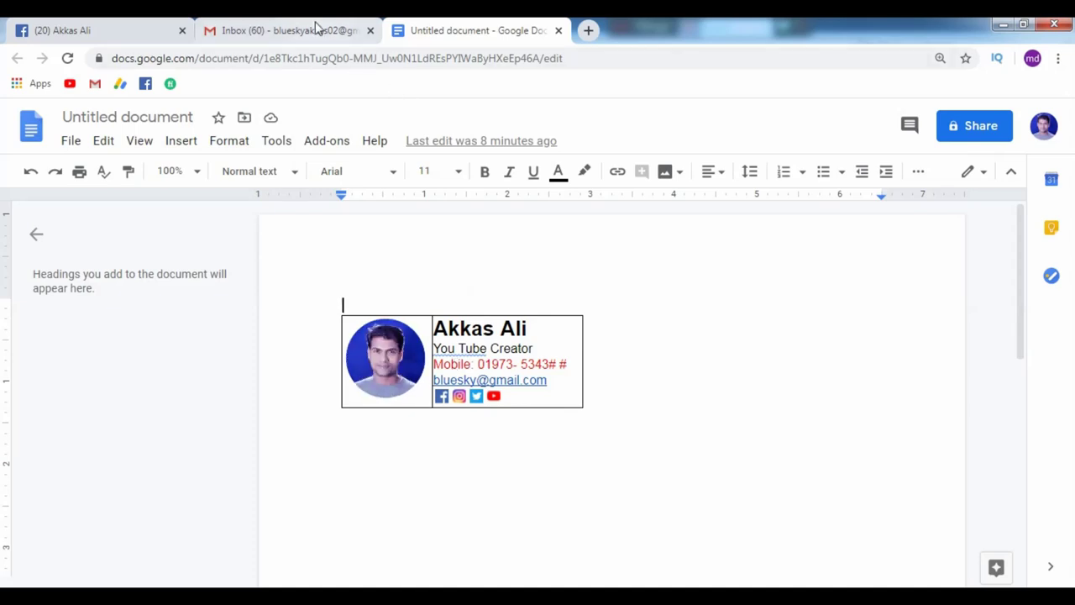
Leave the Docs signature table and switch to the Gmail inbox tab.
{"action": "left_click", "coordinate": [315, 29]}
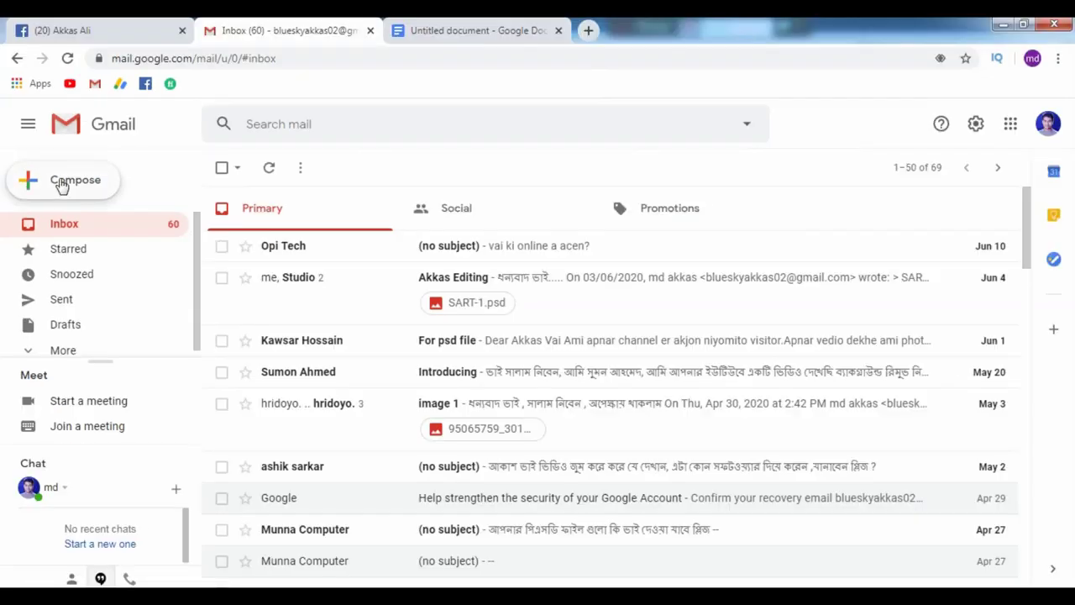
Compose a new Gmail message and place the signature table in its body.
{"action": "left_click", "coordinate": [206, 173]}
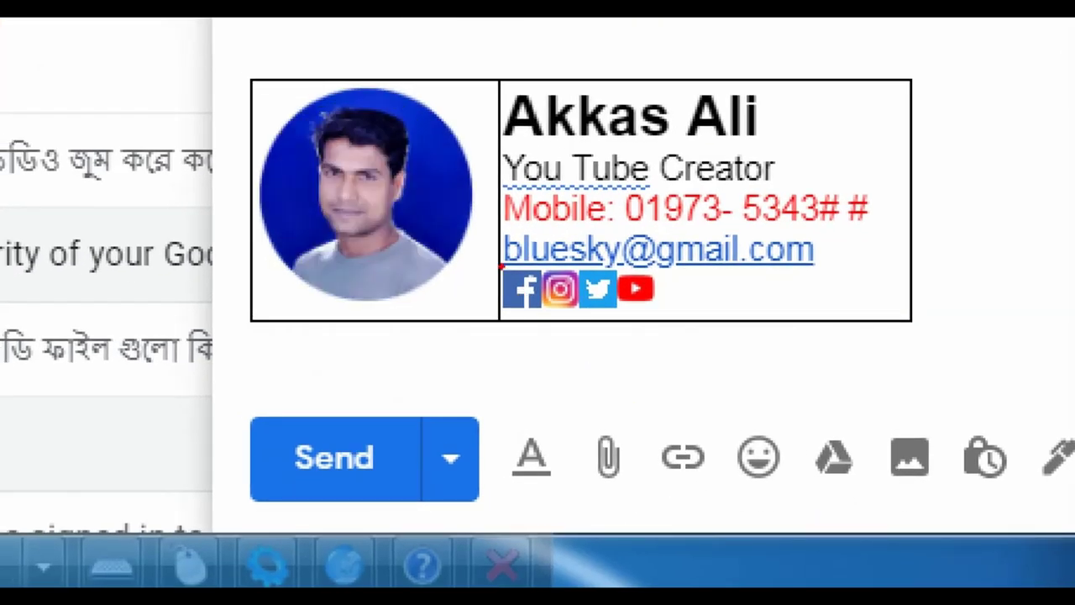
{"action": "mouse_move", "coordinate": [496, 265]}
{"action": "left_mouse_down"}
{"action": "mouse_move", "coordinate": [526, 291]}
{"action": "mouse_move", "coordinate": [664, 325]}
{"action": "left_mouse_up"}
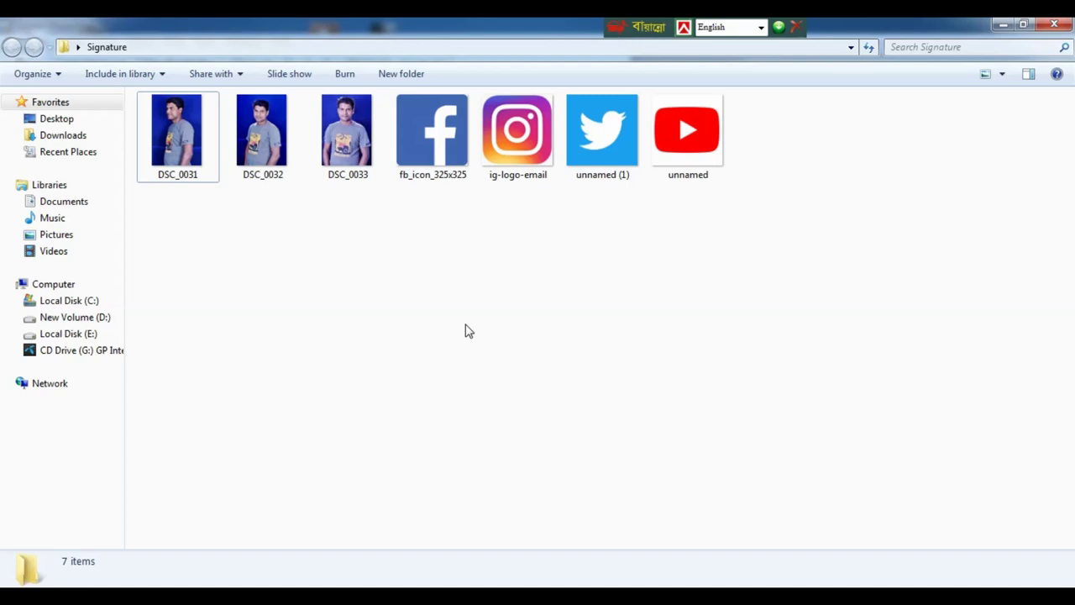
Select all seven Signature images, portraits and social icons, and open them in Photoshop.
{"action": "left_click_drag", "start_coordinate": [739, 236], "coordinate": [416, 339]}
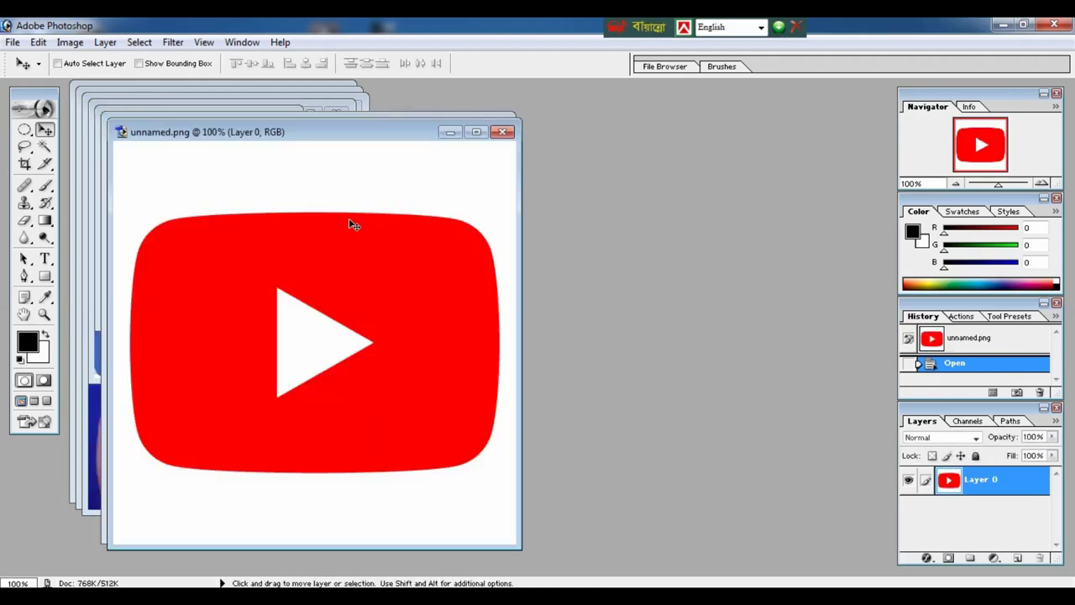
Move the YouTube, Twitter, Instagram and Facebook icon windows aside.
{"action": "left_click_drag", "start_coordinate": [363, 134], "coordinate": [543, 284]}
{"action": "left_click", "coordinate": [372, 124]}
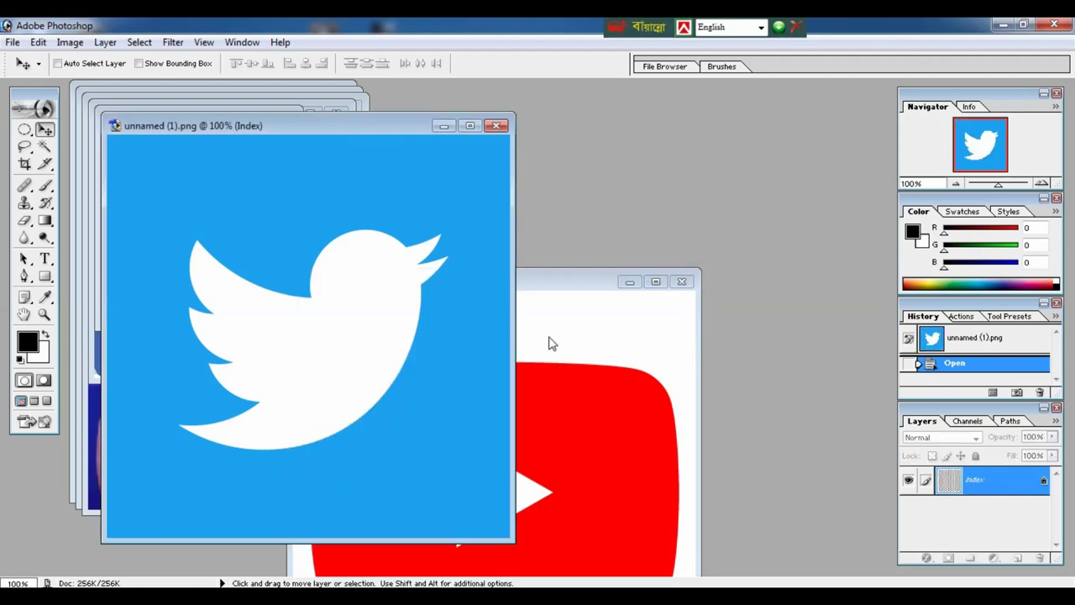
{"action": "left_click_drag", "start_coordinate": [367, 135], "coordinate": [563, 304]}
{"action": "left_click", "coordinate": [202, 119]}
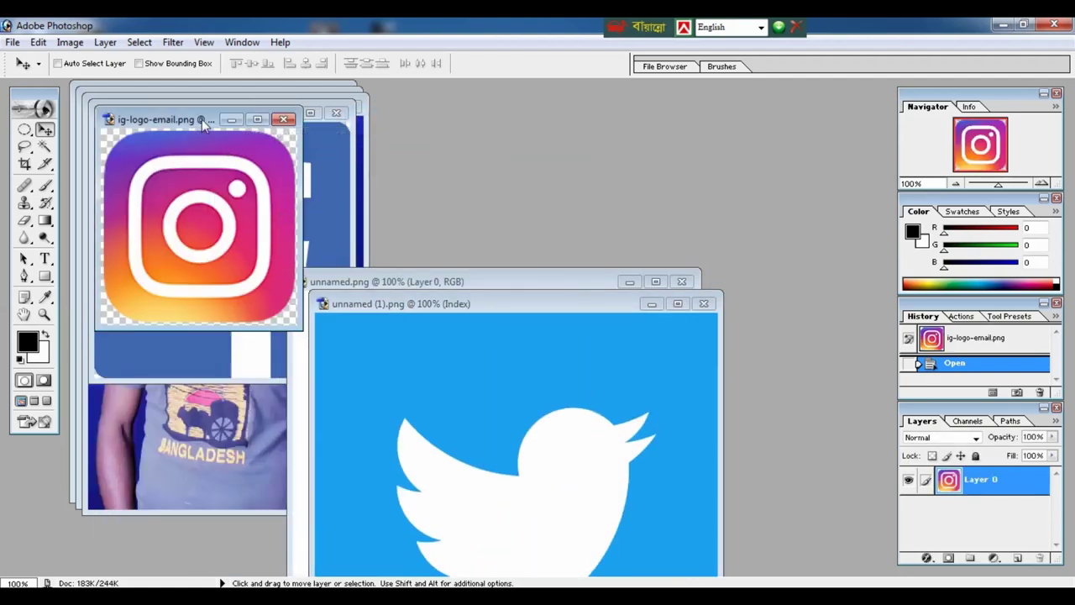
{"action": "left_click_drag", "start_coordinate": [201, 119], "coordinate": [520, 415]}
{"action": "left_click", "coordinate": [240, 107]}
{"action": "left_click_drag", "start_coordinate": [240, 107], "coordinate": [517, 310]}
Shift DSC_0033 and DSC_0032 right to reveal DSC_0031, and show the marquee shapes.
{"action": "left_click", "coordinate": [252, 141]}
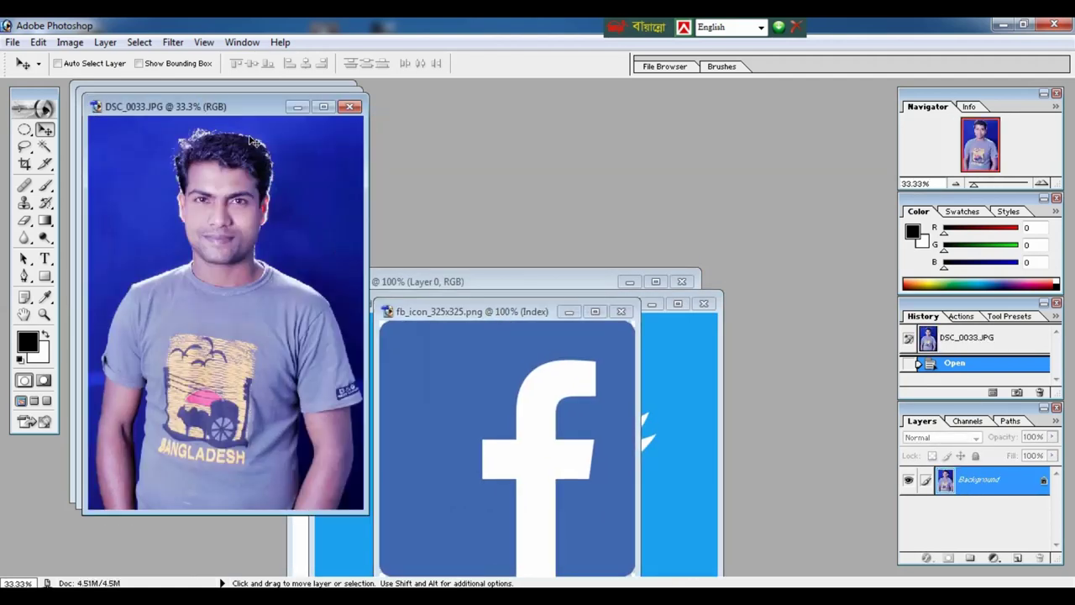
{"action": "left_click_drag", "start_coordinate": [234, 112], "coordinate": [613, 116]}
{"action": "left_click", "coordinate": [234, 102]}
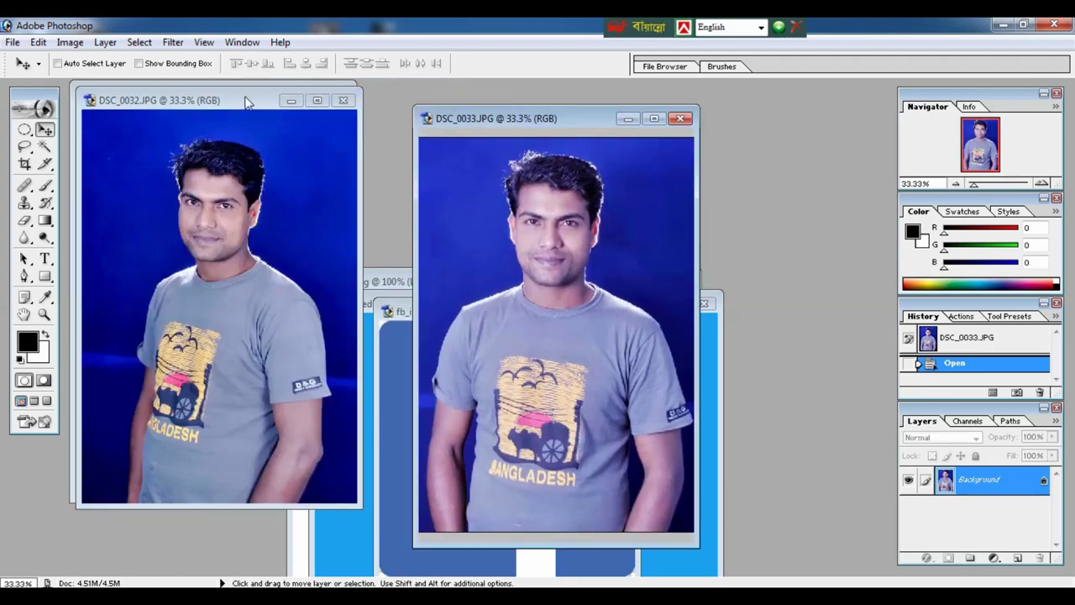
{"action": "left_click", "coordinate": [246, 102]}
{"action": "left_click_drag", "start_coordinate": [244, 101], "coordinate": [809, 120]}
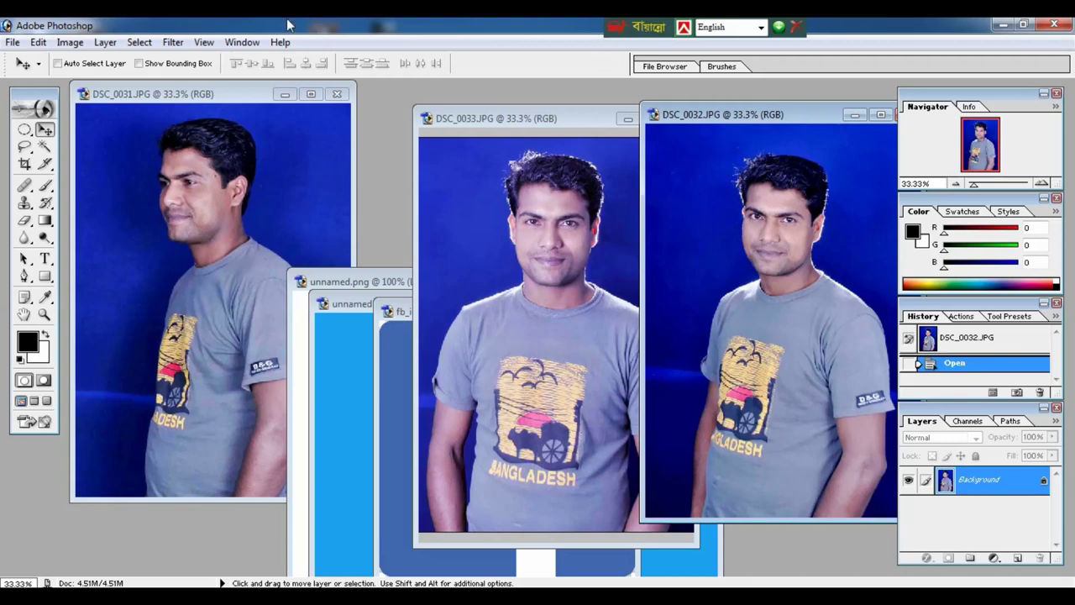
{"action": "left_click", "coordinate": [24, 132]}
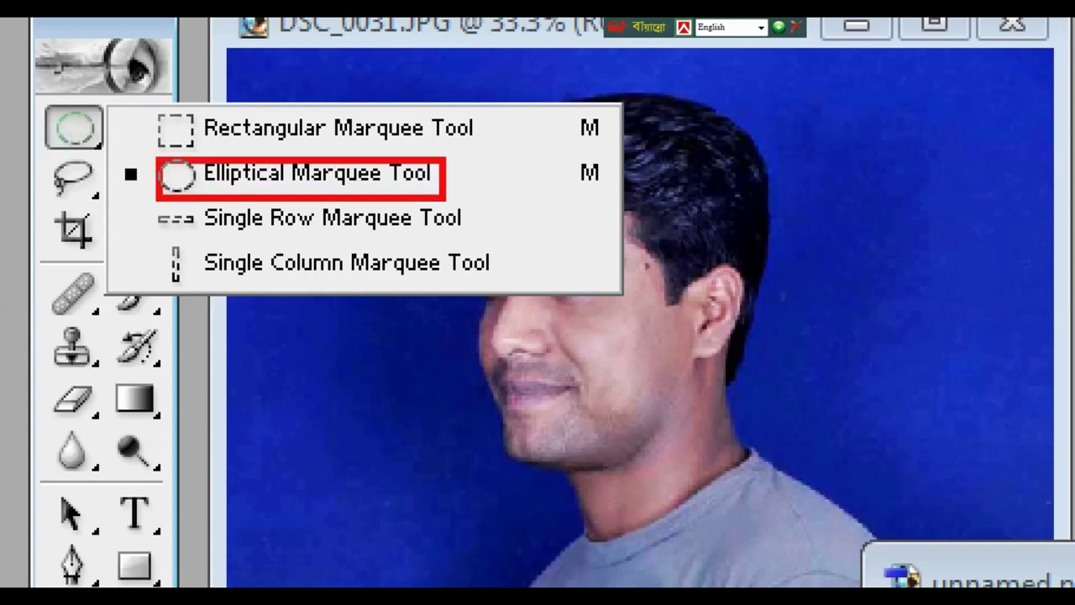
Draw a circular selection centred on DSC_0031's face and copy it to a new layer.
{"action": "left_click", "coordinate": [317, 173]}
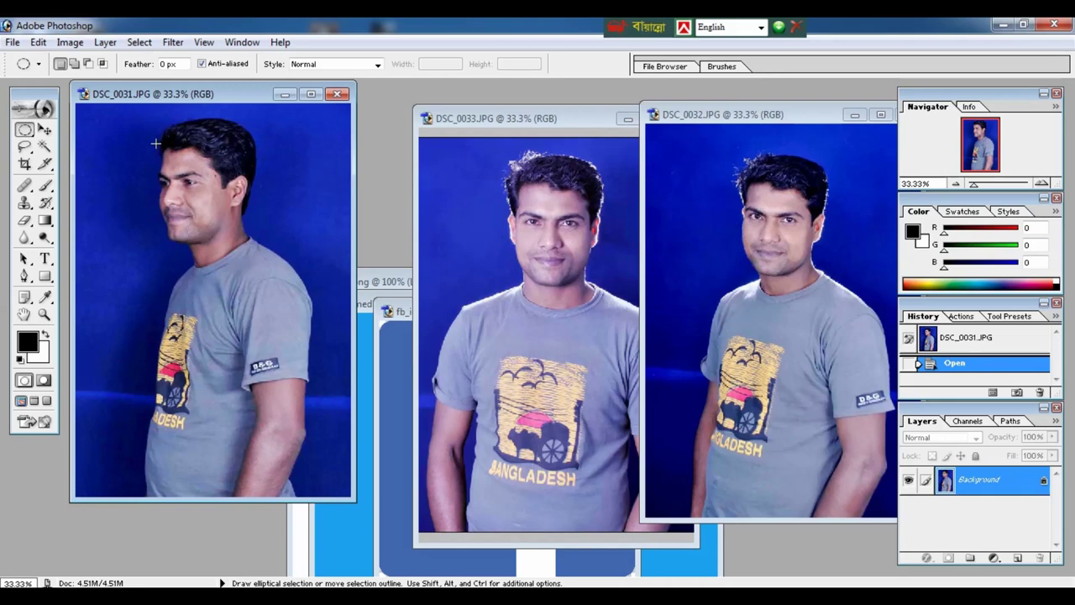
{"action": "left_click_drag", "start_coordinate": [156, 135], "coordinate": [302, 290]}
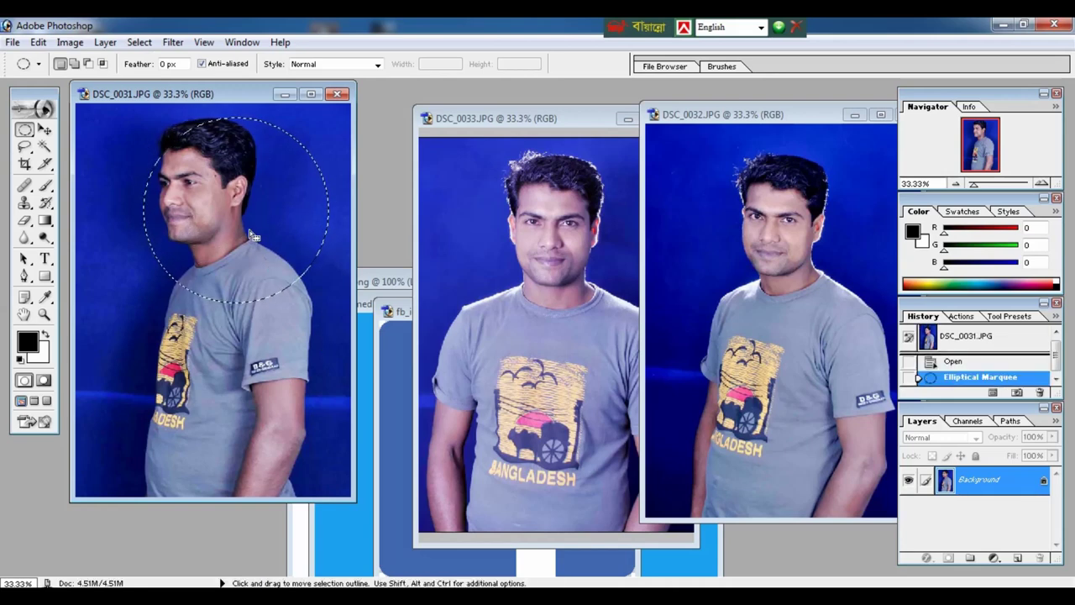
{"action": "left_click_drag", "start_coordinate": [224, 221], "coordinate": [225, 229]}
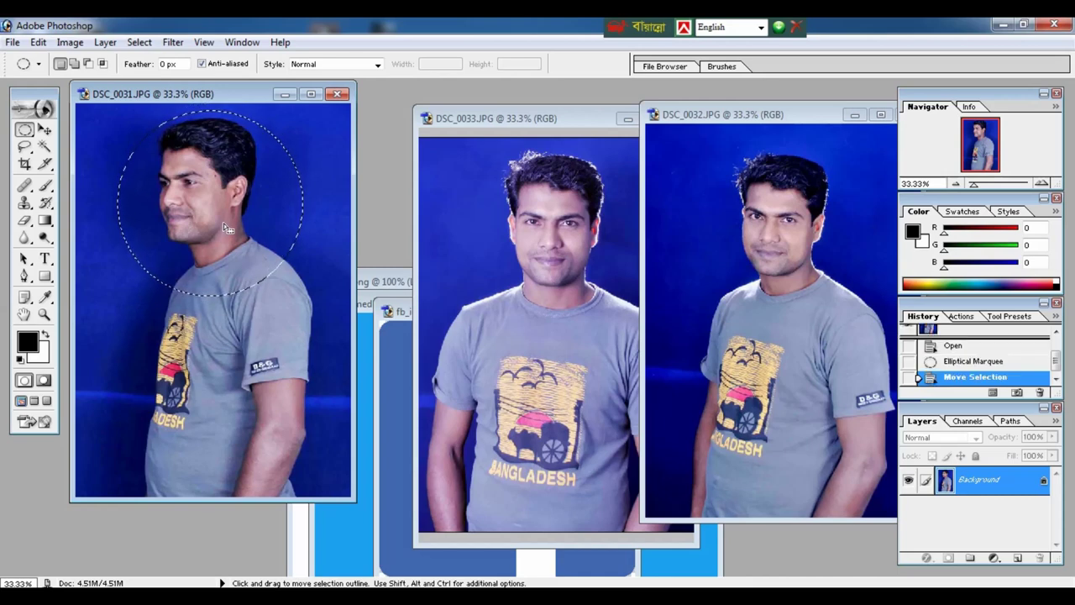
{"action": "key", "text": "ctrl+j"}
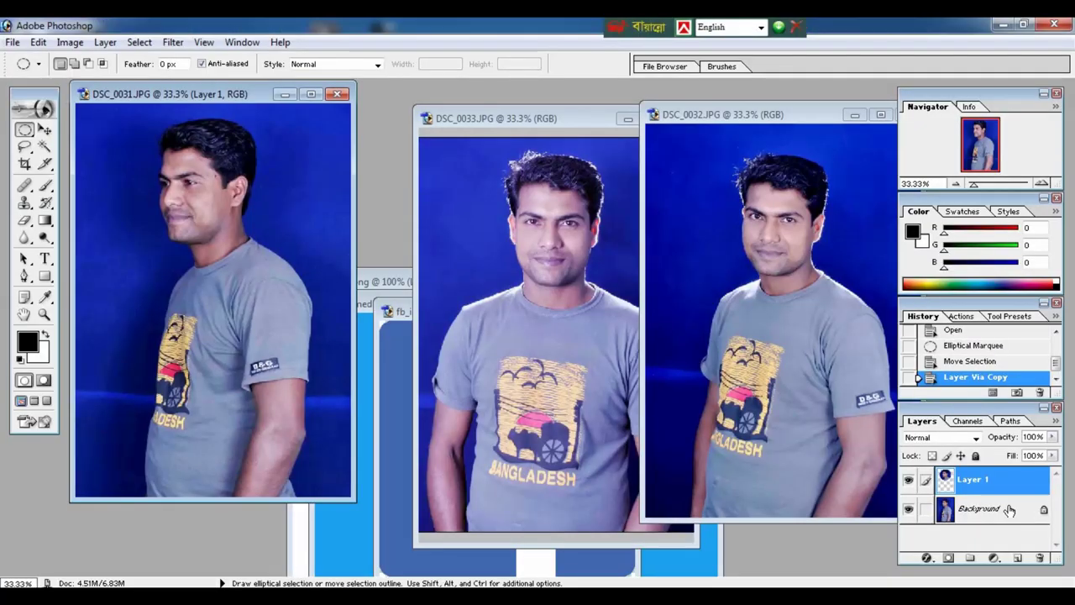
Delete DSC_0031's Background layer, then bring DSC_0033 forward and move it left.
{"action": "left_click", "coordinate": [984, 514]}
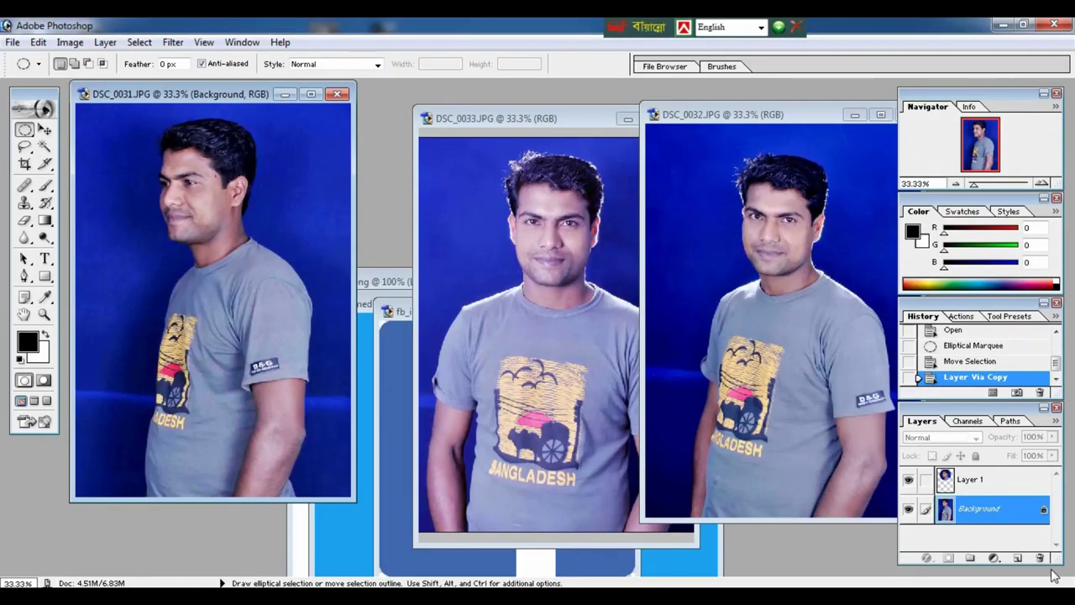
{"action": "left_click", "coordinate": [1040, 559]}
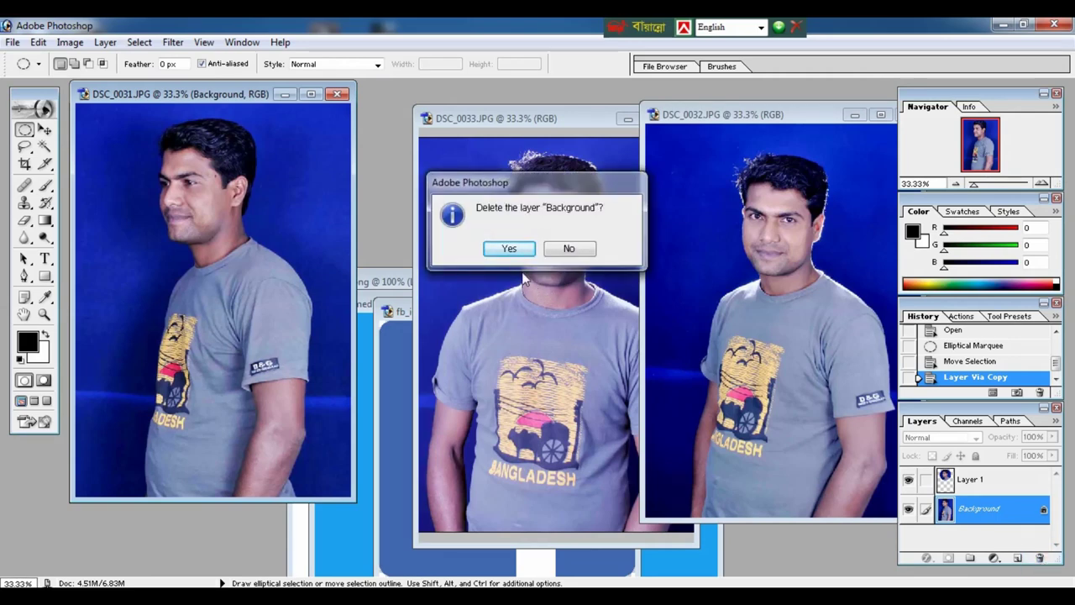
{"action": "left_click", "coordinate": [509, 249]}
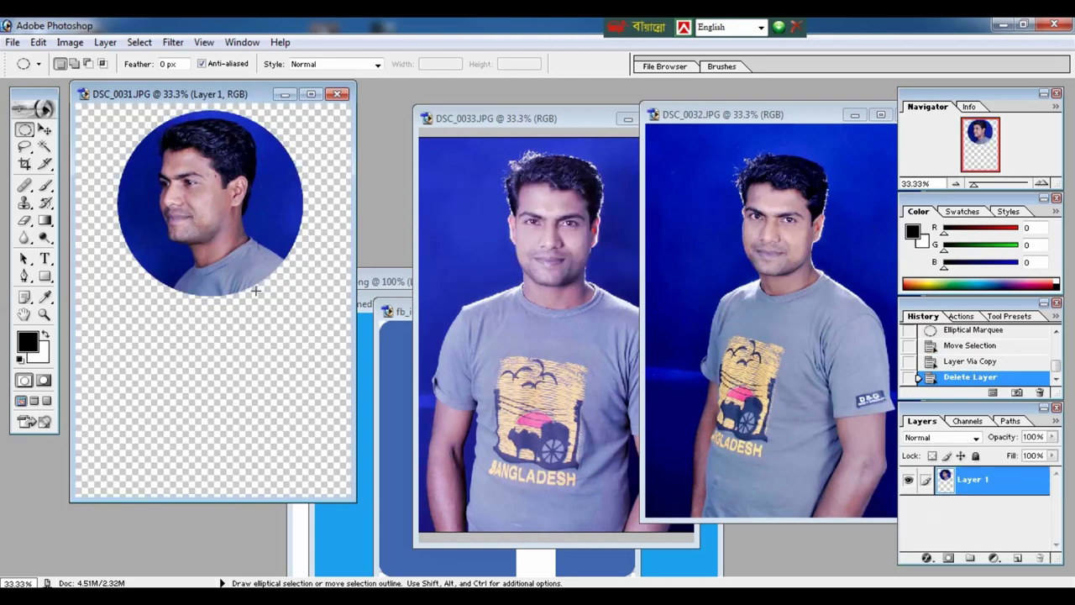
{"action": "left_click", "coordinate": [518, 235]}
{"action": "left_click_drag", "start_coordinate": [598, 119], "coordinate": [522, 118]}
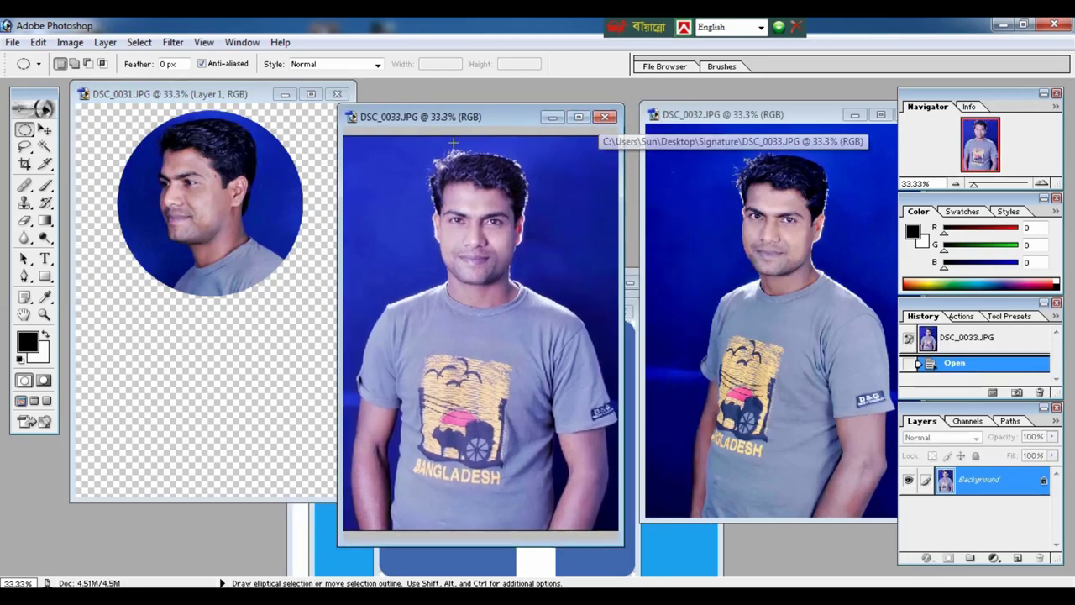
Circle-select DSC_0033's head and shoulders and copy it to a new layer.
{"action": "left_click", "coordinate": [412, 151], "text": "shift"}
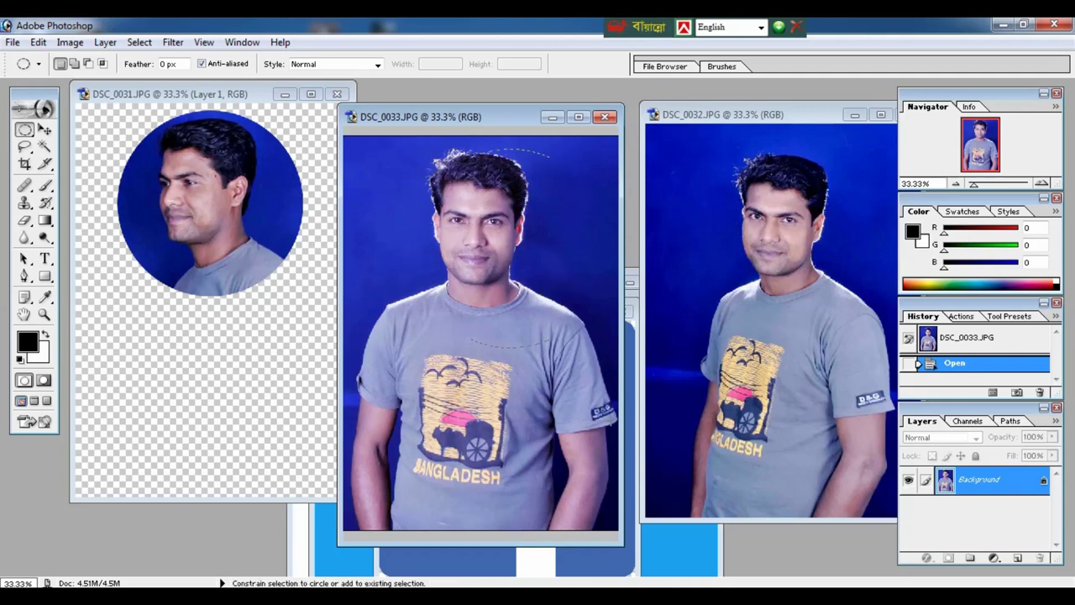
{"action": "left_click_drag", "start_coordinate": [601, 336], "coordinate": [615, 356]}
{"action": "left_click_drag", "start_coordinate": [552, 286], "coordinate": [518, 270]}
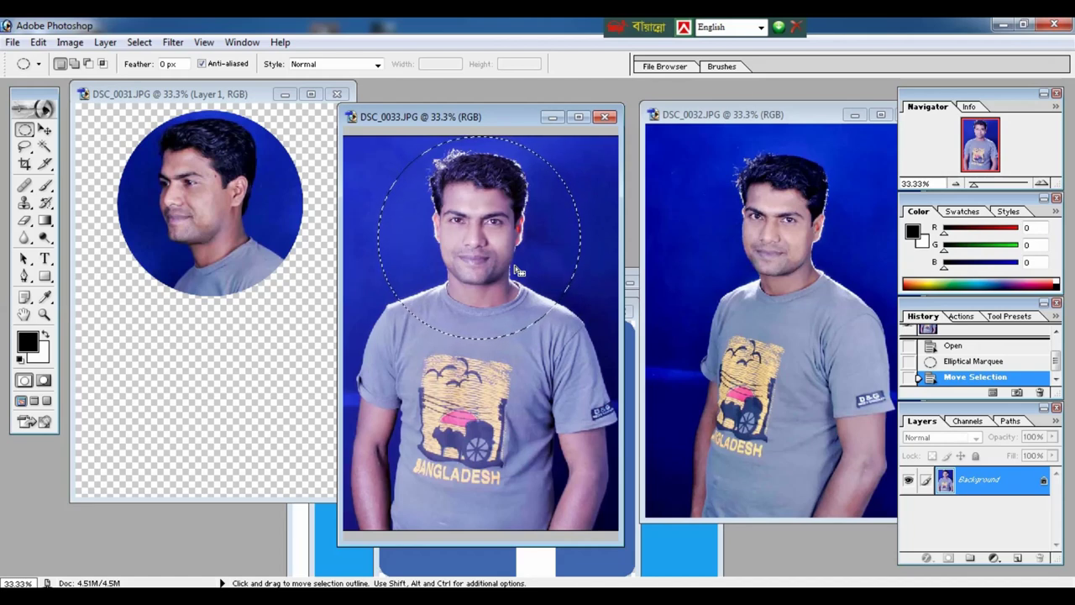
{"action": "key", "text": "ctrl"}
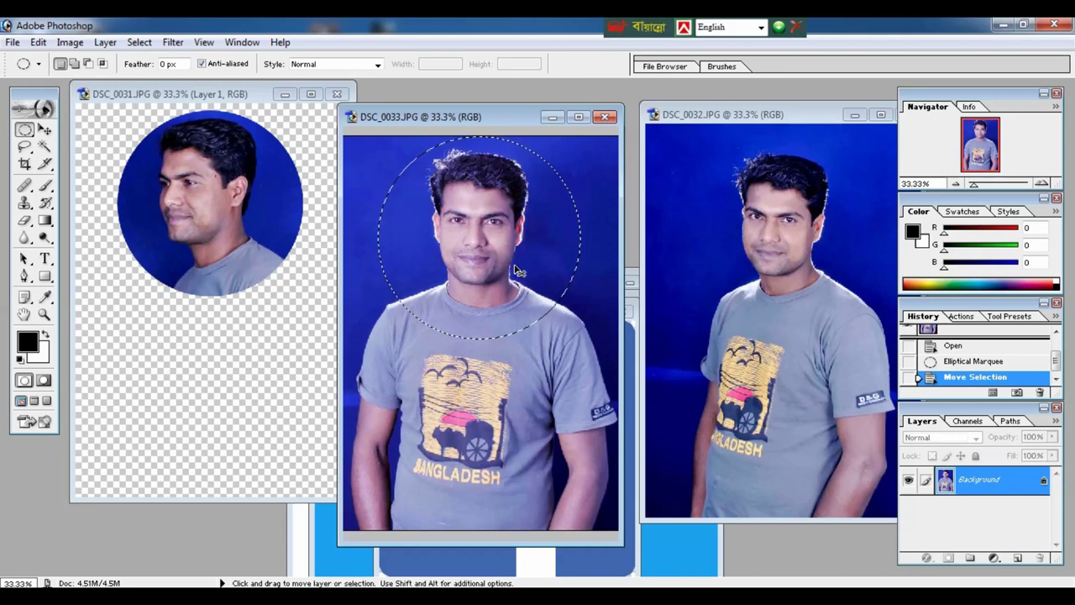
{"action": "key", "text": "ctrl+j"}
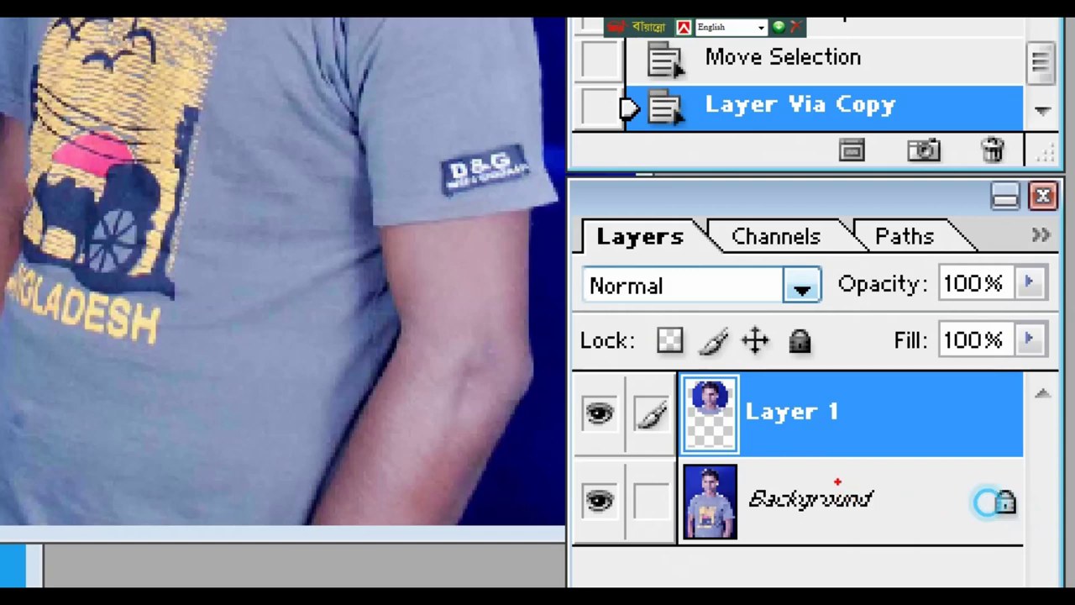
Delete DSC_0033's original Background layer.
{"action": "left_click_drag", "start_coordinate": [836, 479], "coordinate": [902, 527]}
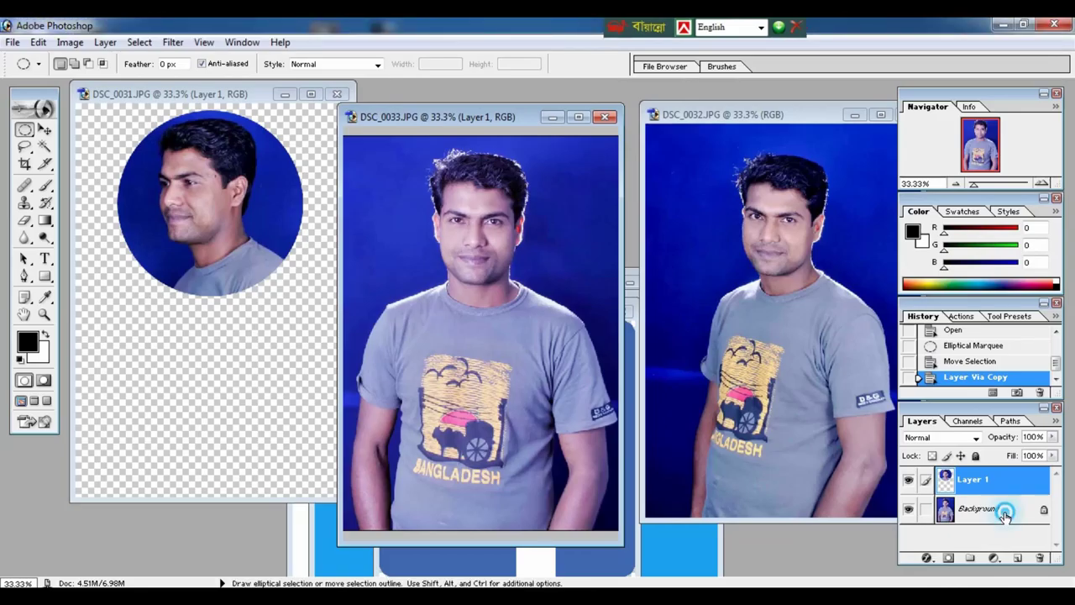
{"action": "left_click", "coordinate": [892, 525]}
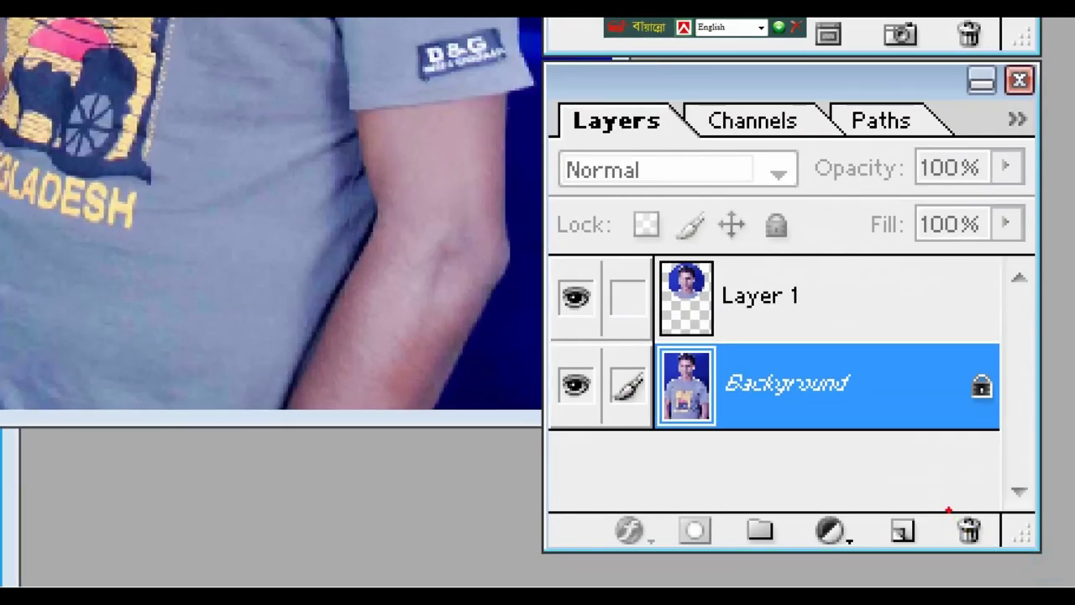
{"action": "mouse_move", "coordinate": [948, 509]}
{"action": "left_mouse_down"}
{"action": "mouse_move", "coordinate": [972, 553]}
{"action": "mouse_move", "coordinate": [998, 566]}
{"action": "left_mouse_up"}
{"action": "left_click", "coordinate": [1040, 559]}
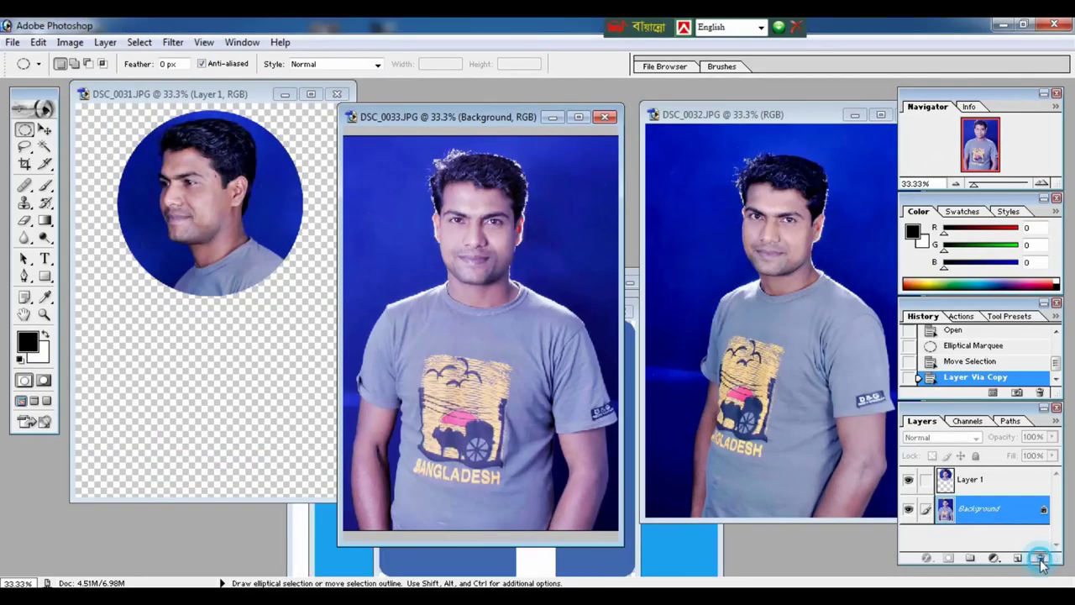
{"action": "left_click", "coordinate": [509, 248]}
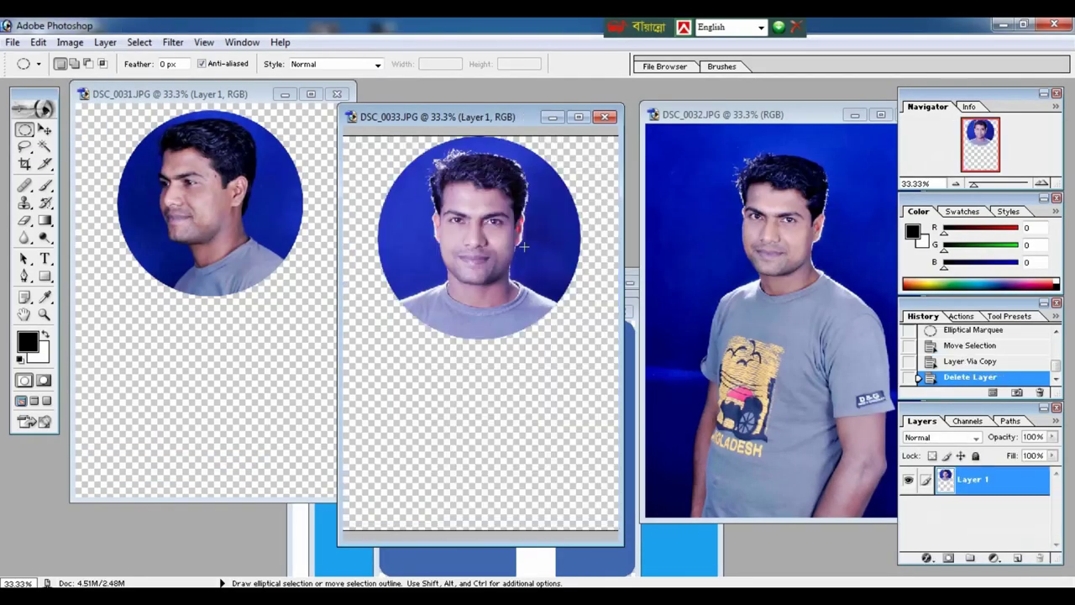
Bring DSC_0032 forward at 25% zoom, circle-select its head and copy it to a new layer.
{"action": "left_click", "coordinate": [719, 210]}
{"action": "key", "text": "F12"}
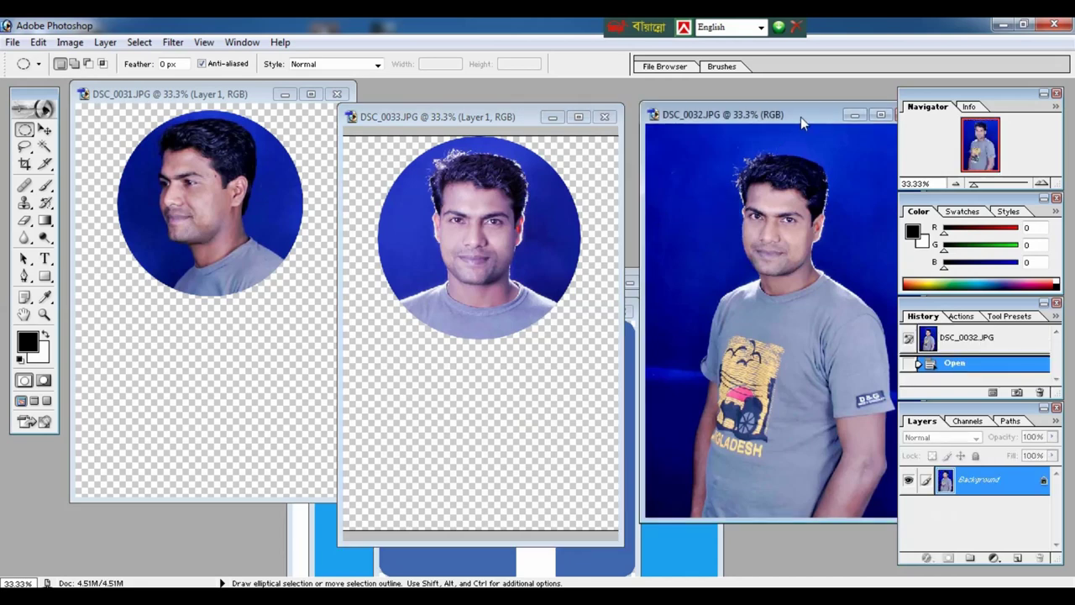
{"action": "left_click_drag", "start_coordinate": [801, 116], "coordinate": [601, 152]}
{"action": "key", "text": "ctrl+minus"}
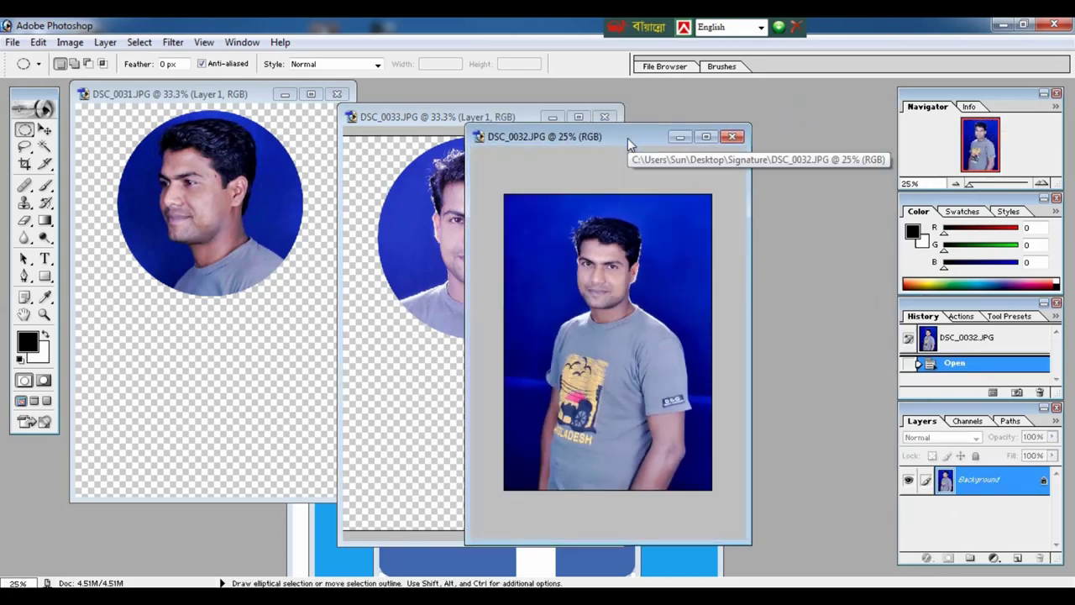
{"action": "mouse_move", "coordinate": [562, 209]}
{"action": "left_mouse_down"}
{"action": "mouse_move", "coordinate": [700, 371]}
{"action": "mouse_move", "coordinate": [709, 363]}
{"action": "left_mouse_up"}
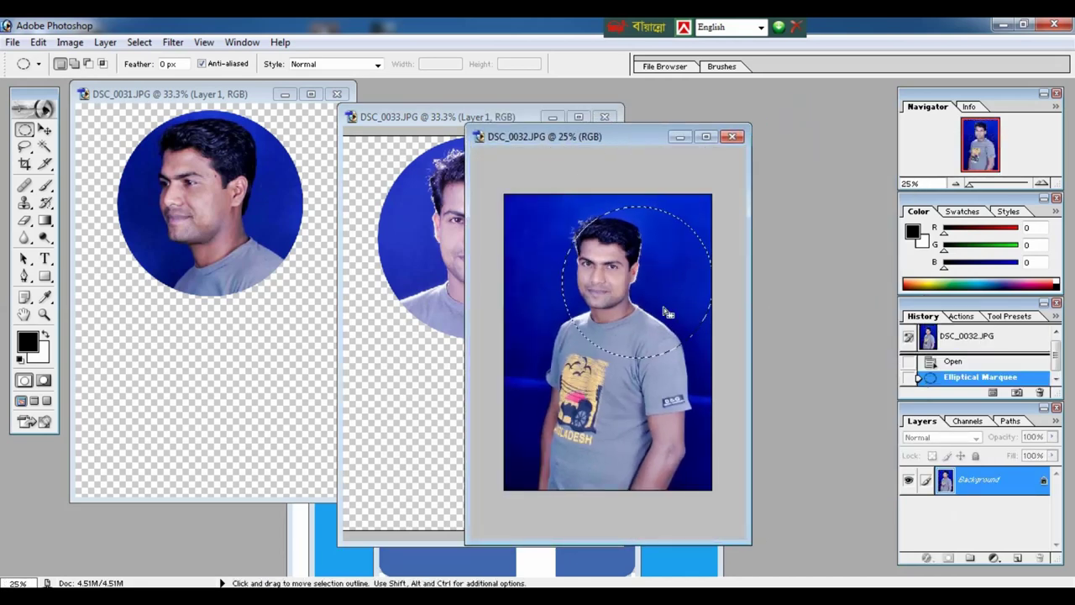
{"action": "left_click_drag", "start_coordinate": [665, 318], "coordinate": [641, 310]}
{"action": "key", "text": "ctrl+j"}
Delete DSC_0032's Background layer and move its window further right.
{"action": "left_click", "coordinate": [998, 510]}
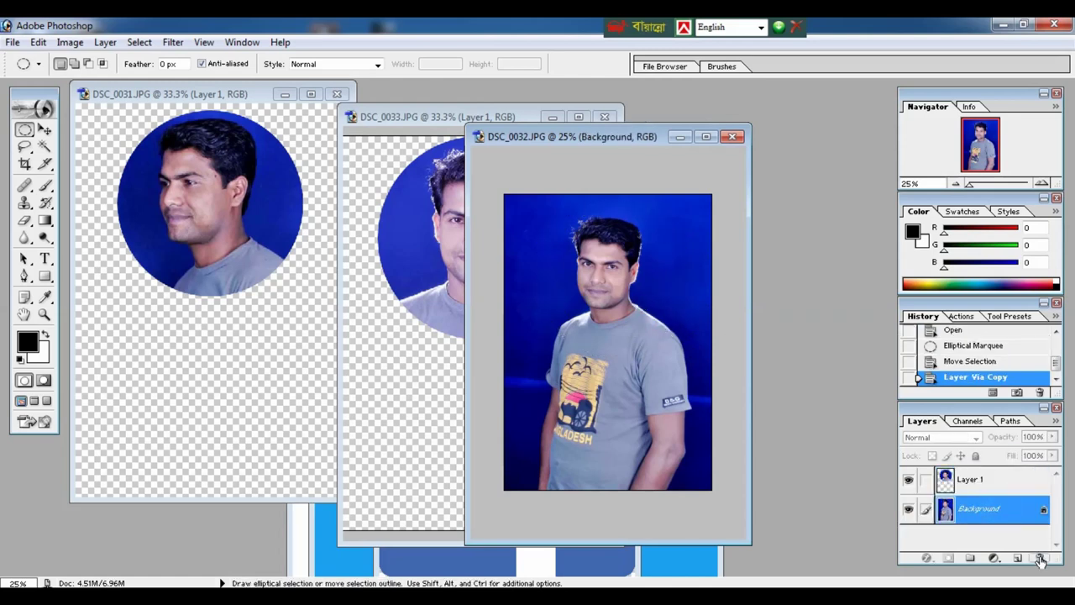
{"action": "left_click", "coordinate": [1040, 557]}
{"action": "left_click", "coordinate": [509, 248]}
{"action": "left_click_drag", "start_coordinate": [631, 141], "coordinate": [747, 143]}
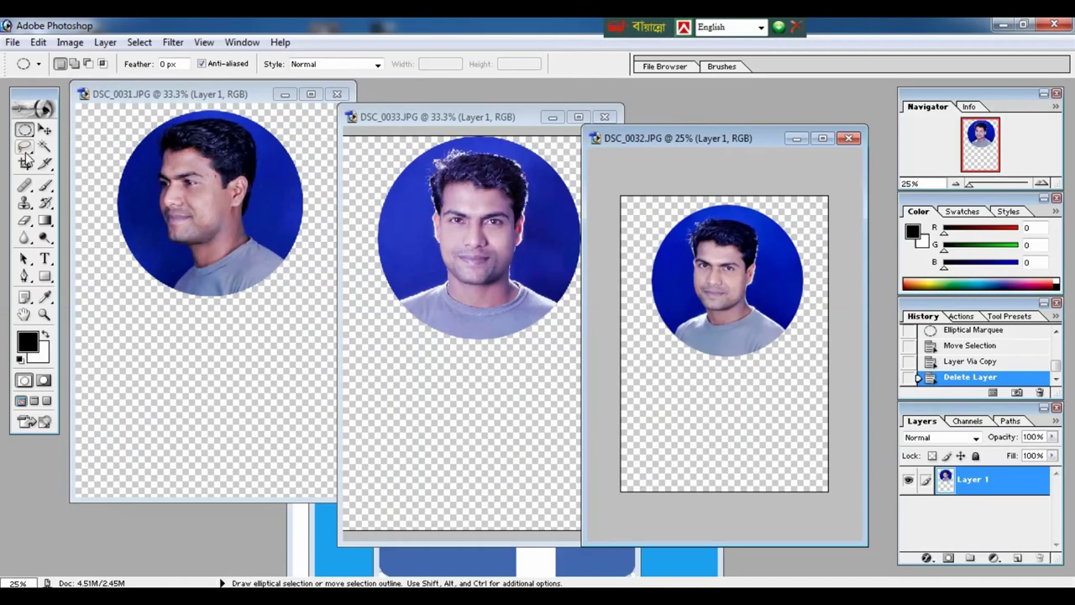
Set the Crop tool to a fixed 200 px width, 200 px height and resolution 72.
{"action": "left_click", "coordinate": [26, 163]}
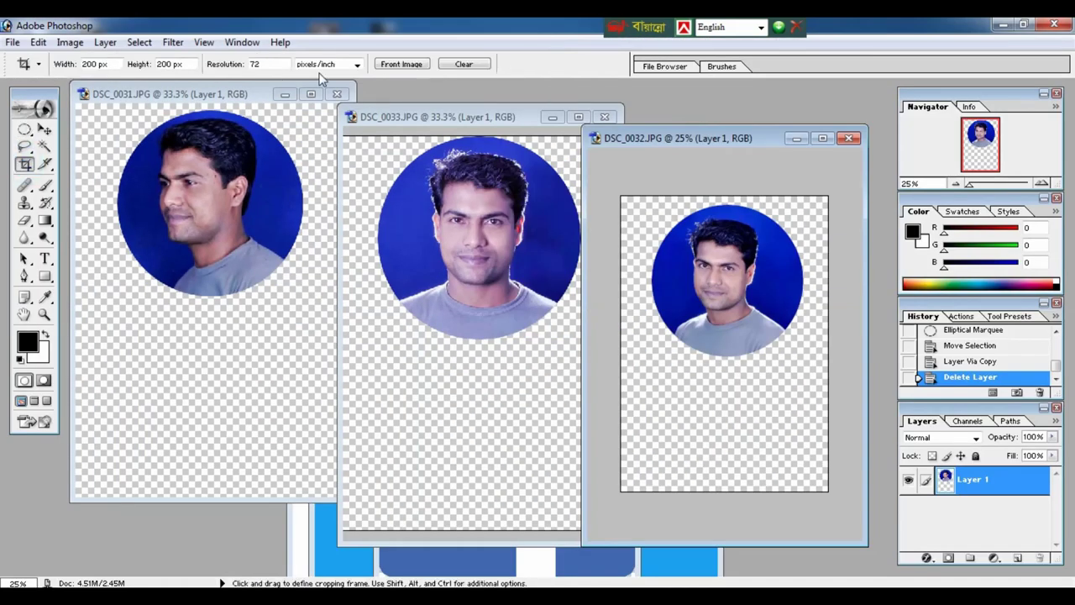
{"action": "left_click", "coordinate": [462, 66]}
{"action": "left_click", "coordinate": [94, 66]}
{"action": "type", "text": "20px"}
{"action": "left_click", "coordinate": [166, 64]}
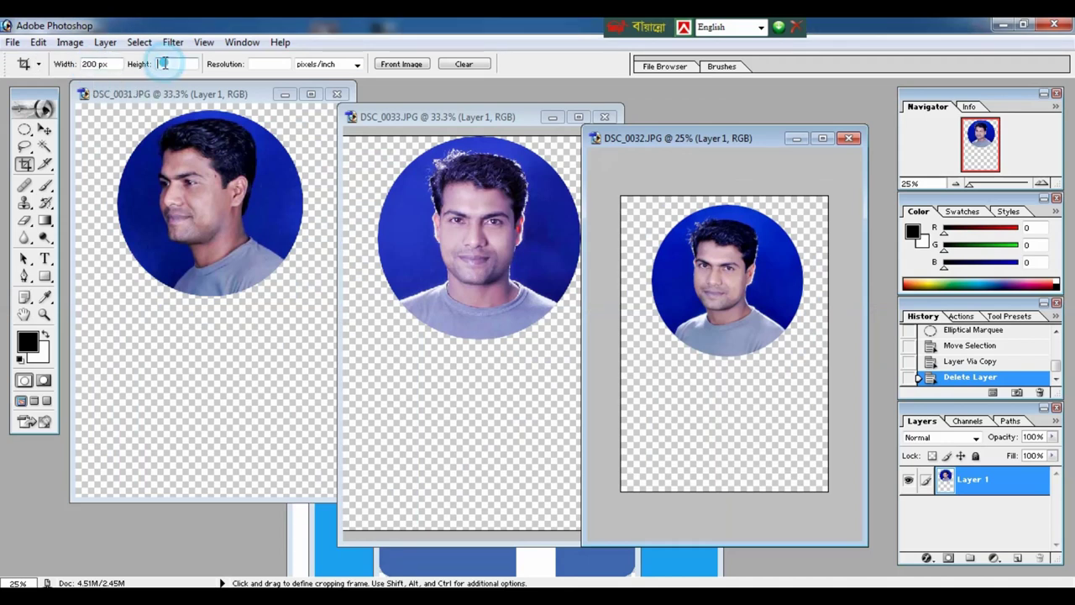
{"action": "type", "text": "200"}
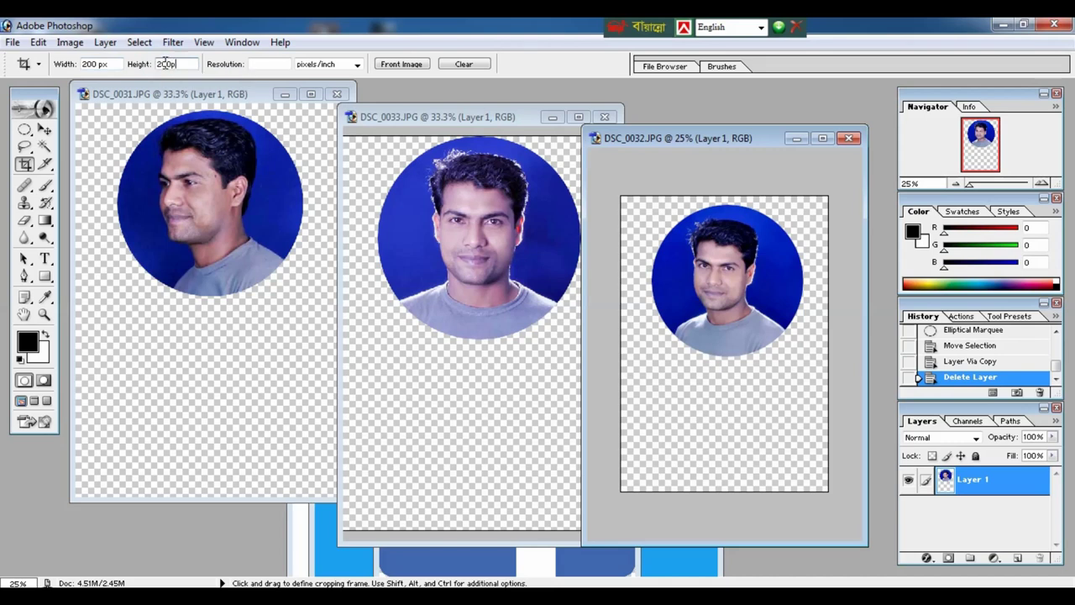
{"action": "left_click", "coordinate": [279, 64]}
{"action": "type", "text": "7"}
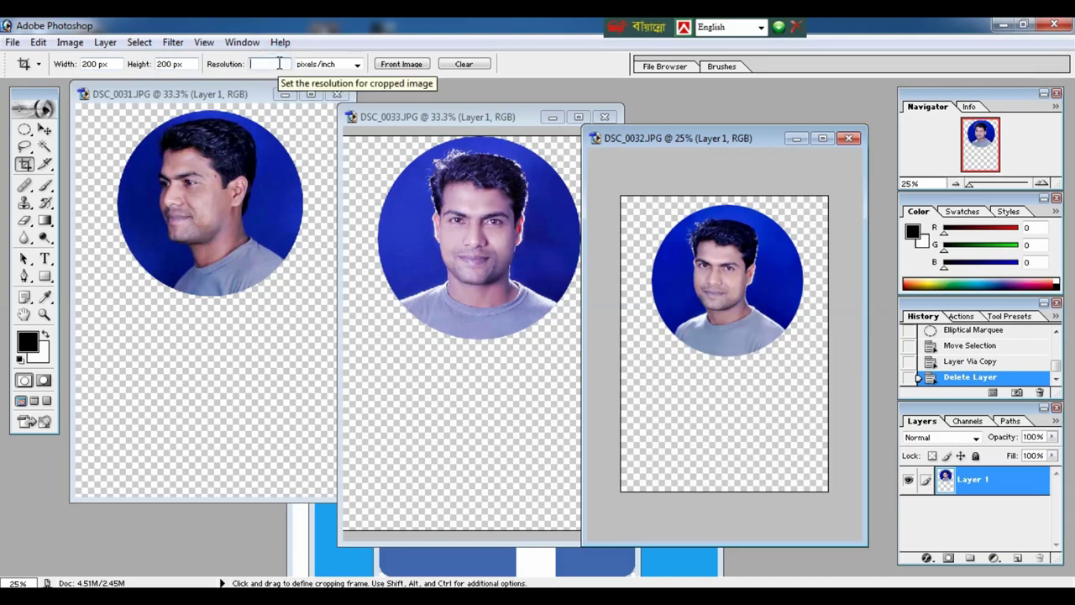
{"action": "type", "text": "2"}
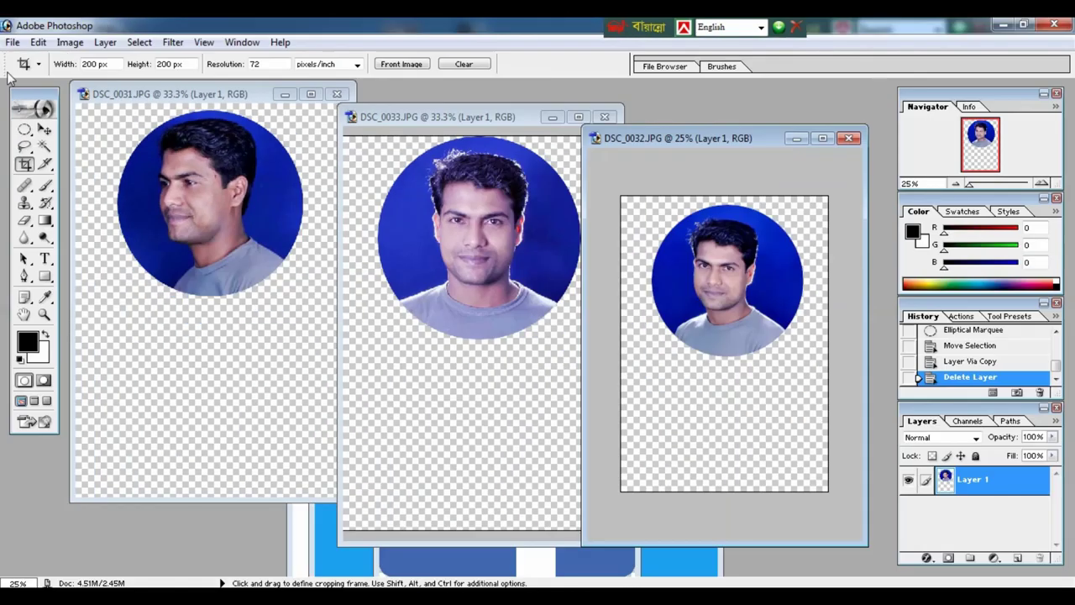
Crop DSC_0031 to a 200 px square around its circle, nudging the frame up.
{"action": "left_click", "coordinate": [115, 133]}
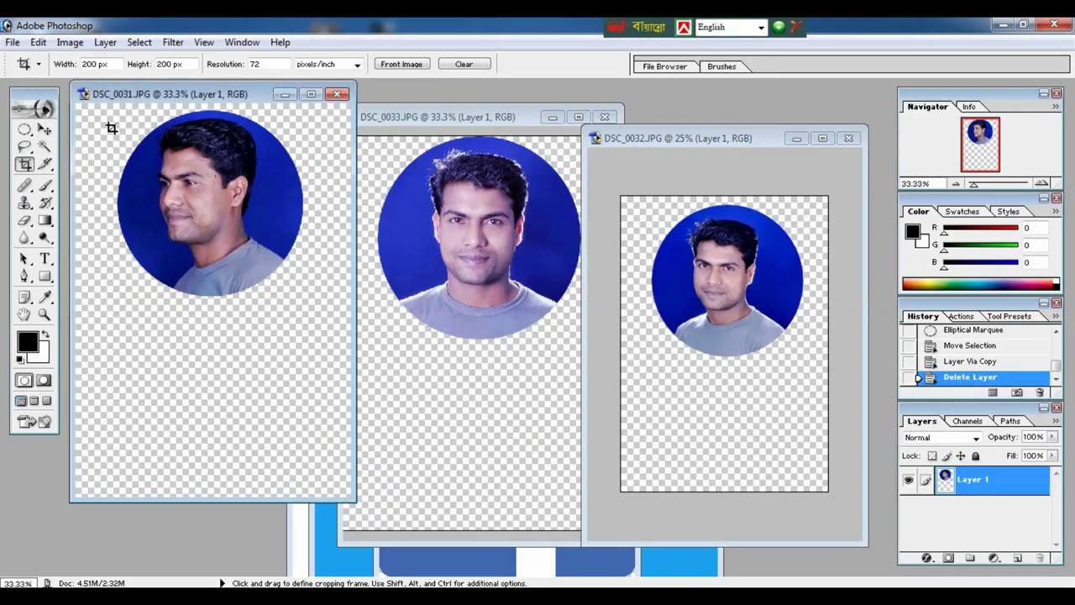
{"action": "key", "text": "ctrl+minus"}
{"action": "left_click_drag", "start_coordinate": [128, 155], "coordinate": [296, 301]}
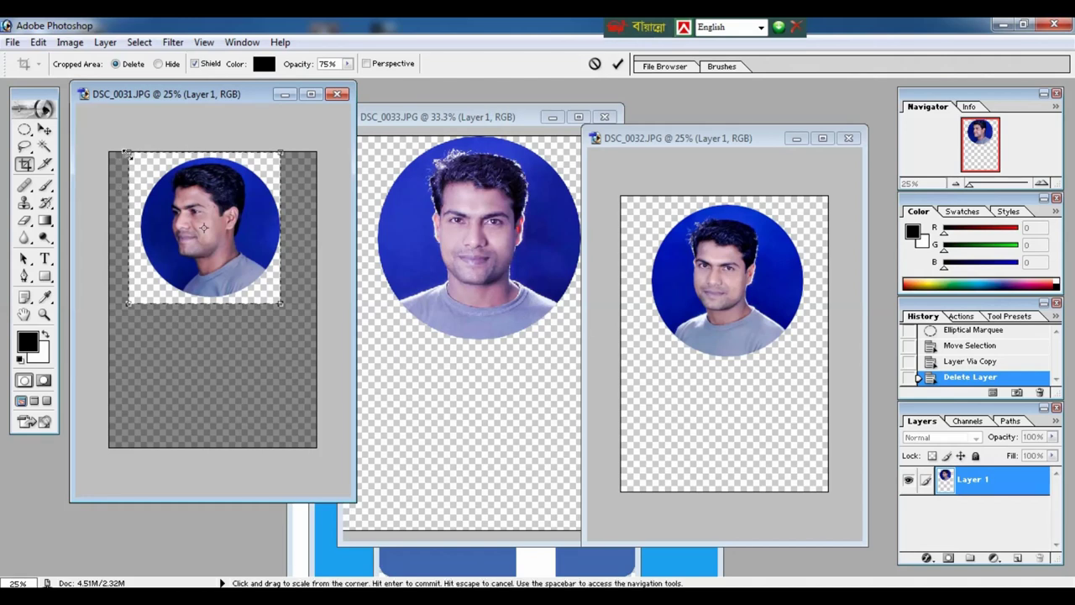
{"action": "mouse_move", "coordinate": [126, 153]}
{"action": "left_mouse_down"}
{"action": "mouse_move", "coordinate": [136, 165]}
{"action": "mouse_move", "coordinate": [147, 155]}
{"action": "left_mouse_up"}
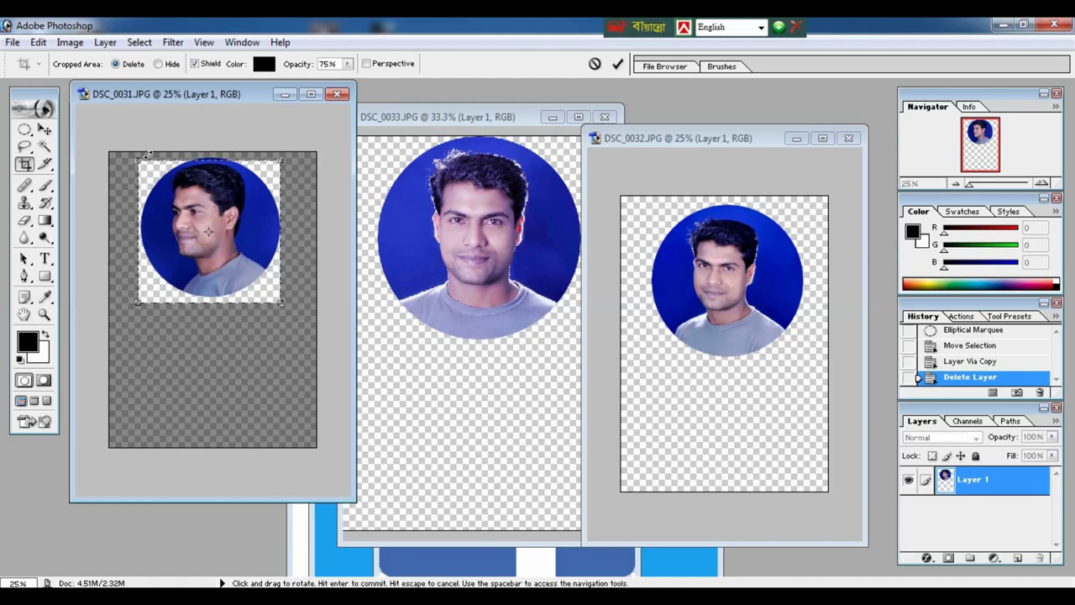
{"action": "key", "text": "Up"}
{"action": "key", "text": "Up"}
{"action": "key", "text": "Up"}
{"action": "key", "text": "Up"}
{"action": "key", "text": "Up"}
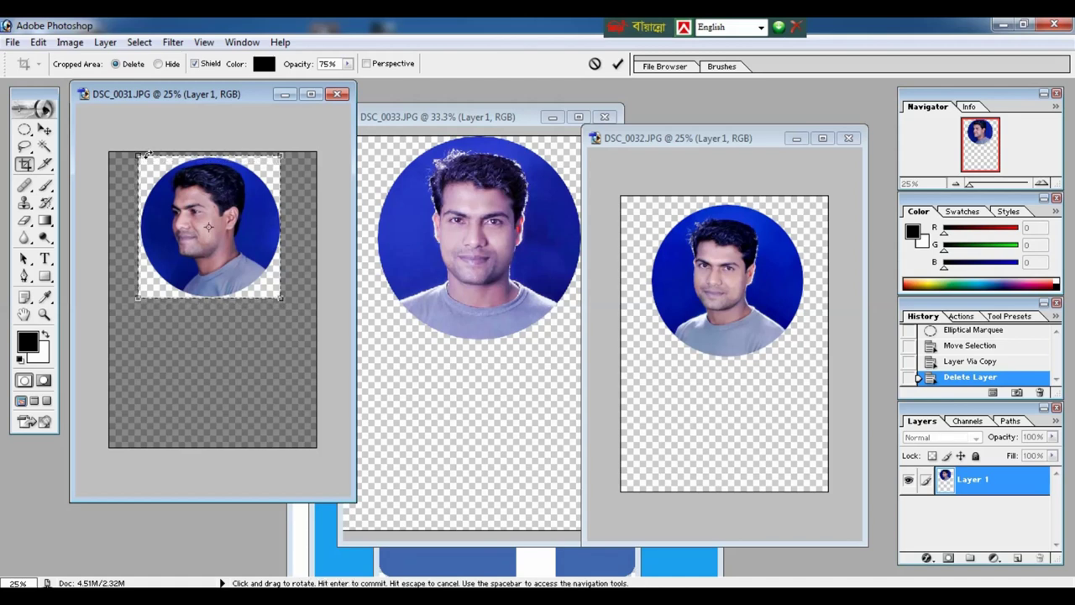
{"action": "key", "text": "Return"}
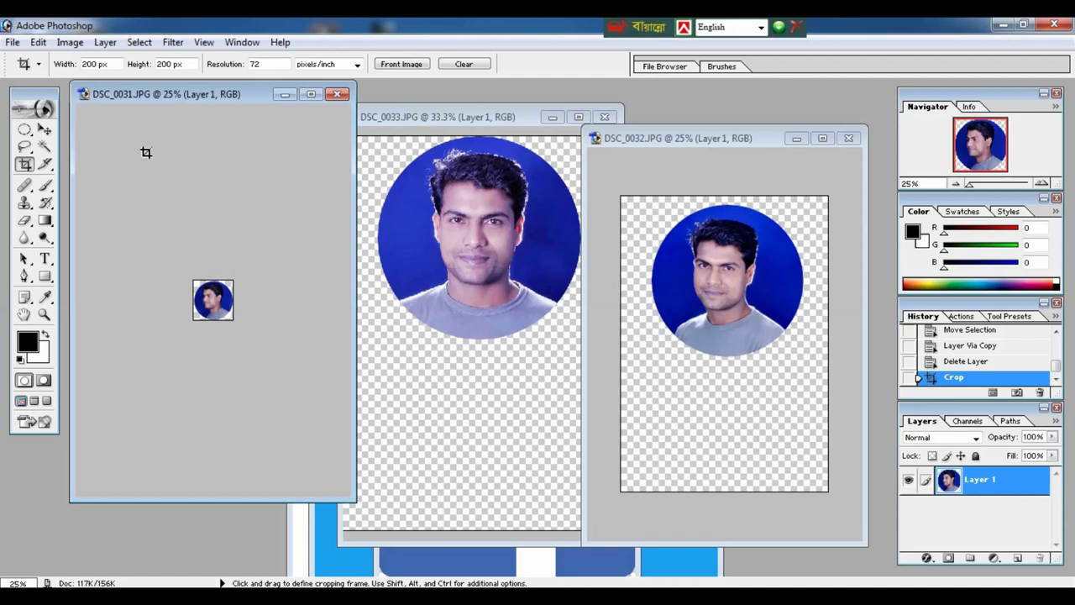
{"action": "key", "text": "ctrl+plus"}
{"action": "key", "text": "ctrl+plus"}
{"action": "key", "text": "ctrl+plus"}
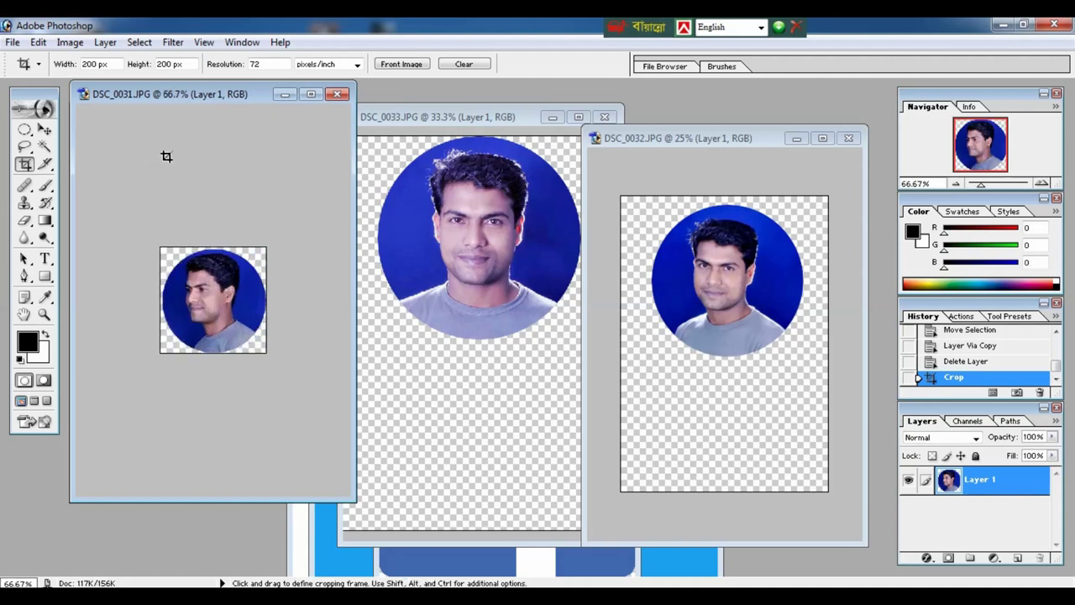
Crop DSC_0033 to a 200 px square framing its circular portrait.
{"action": "left_click", "coordinate": [453, 233]}
{"action": "key", "text": "ctrl+minus"}
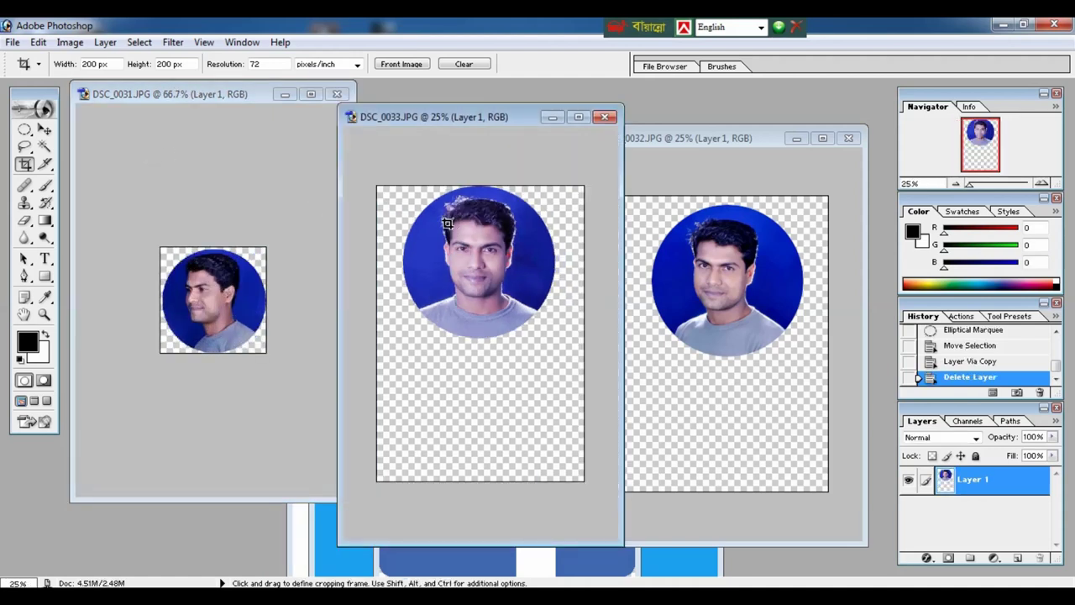
{"action": "mouse_move", "coordinate": [398, 185]}
{"action": "left_mouse_down"}
{"action": "mouse_move", "coordinate": [523, 333]}
{"action": "mouse_move", "coordinate": [557, 341]}
{"action": "left_mouse_up"}
{"action": "key", "text": "Return"}
{"action": "key", "text": "ctrl+plus"}
{"action": "key", "text": "ctrl+plus"}
{"action": "key", "text": "ctrl+plus"}
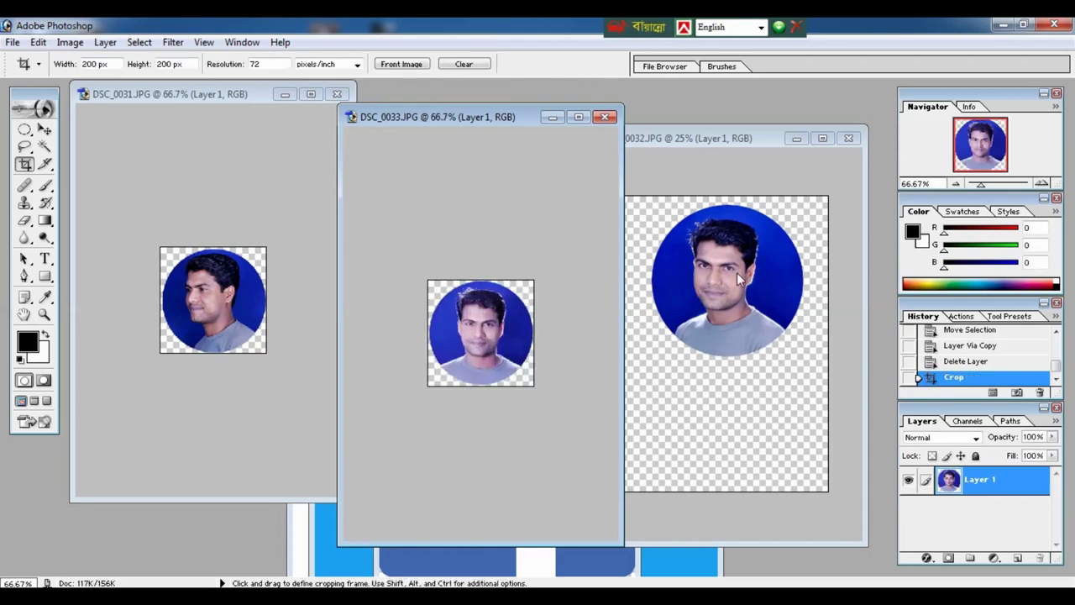
Crop DSC_0032 to a 200 px square around its circle and move its window left.
{"action": "left_click", "coordinate": [737, 272]}
{"action": "left_click_drag", "start_coordinate": [643, 196], "coordinate": [796, 350]}
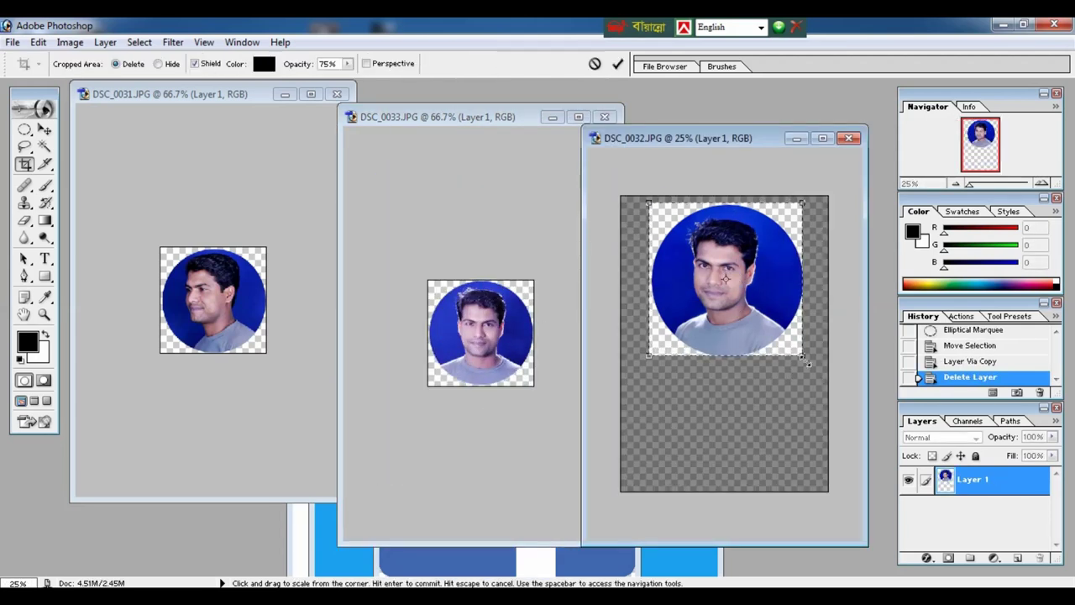
{"action": "key", "text": "Return"}
{"action": "key", "text": "ctrl+plus"}
{"action": "key", "text": "ctrl+plus"}
{"action": "key", "text": "ctrl+plus"}
{"action": "key", "text": "ctrl+plus"}
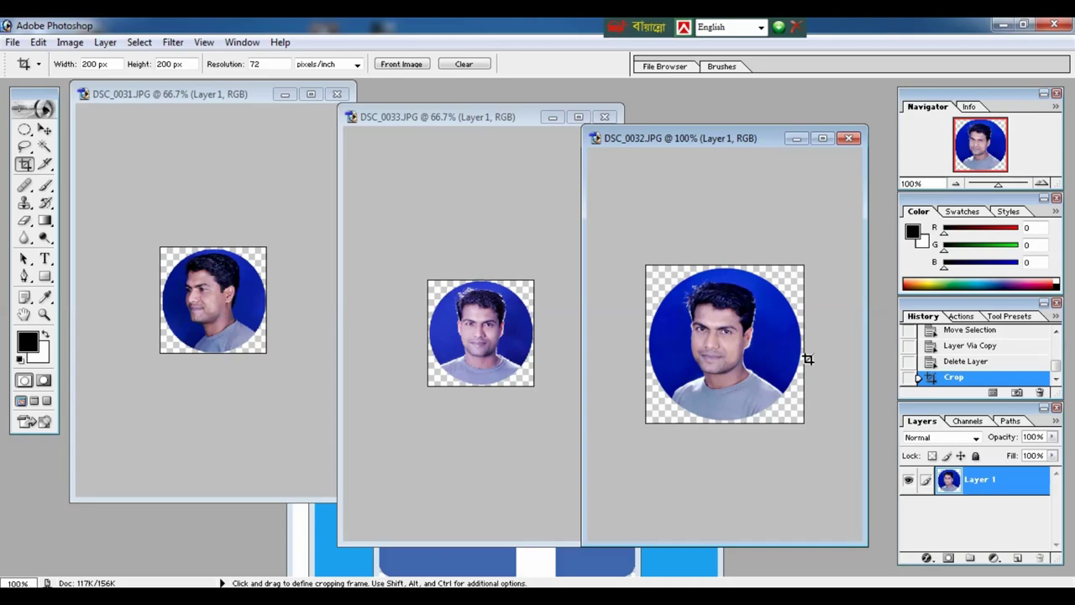
{"action": "left_click_drag", "start_coordinate": [719, 139], "coordinate": [642, 147]}
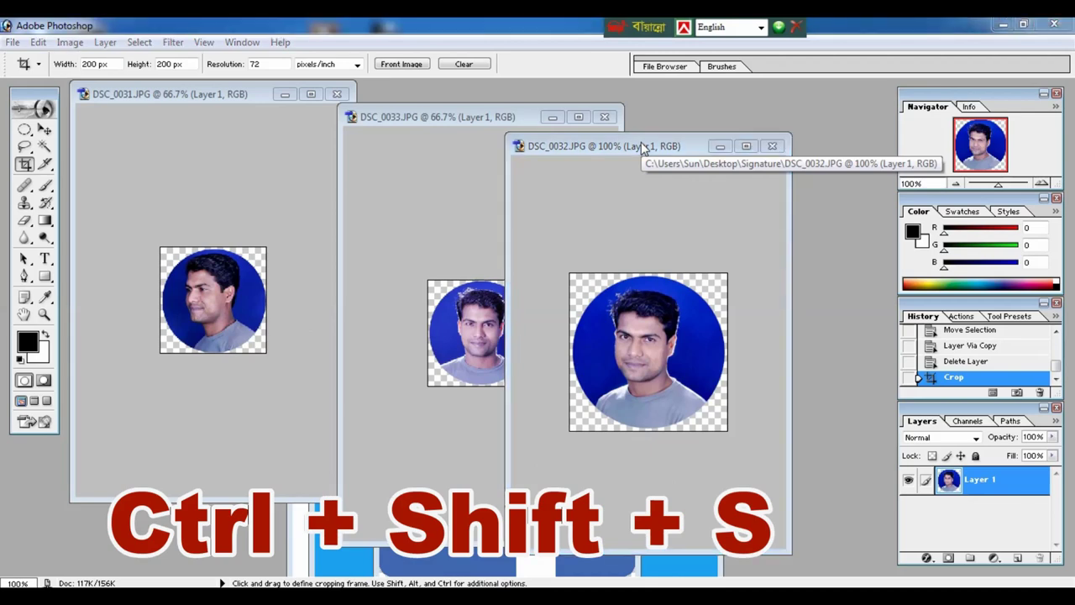
Begin saving DSC_0032 into a newly created photo folder on the Desktop.
{"action": "key", "text": "ctrl+shift+s"}
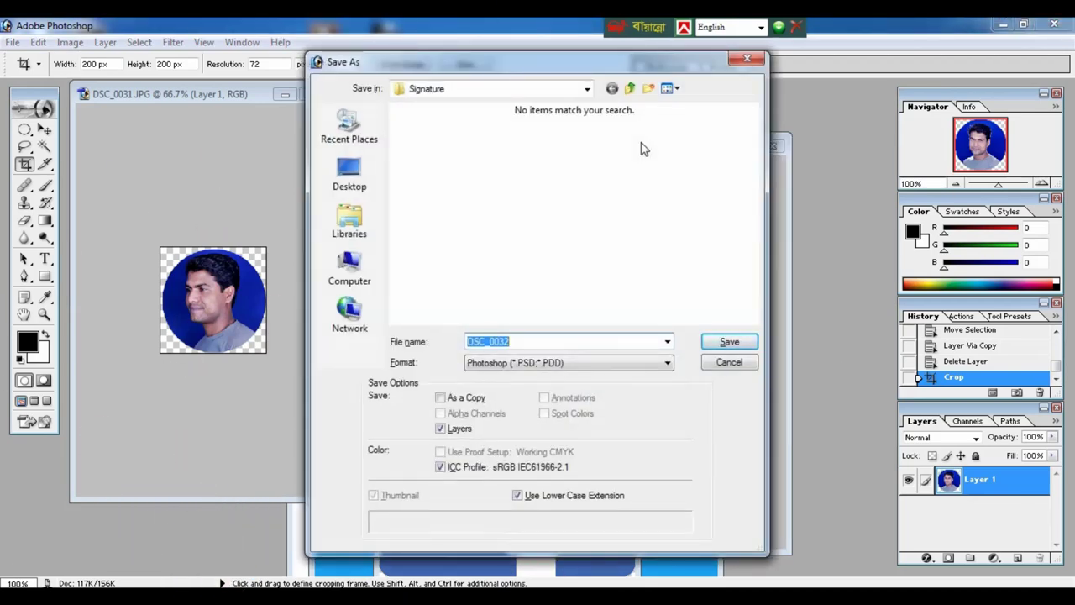
{"action": "left_click", "coordinate": [363, 174]}
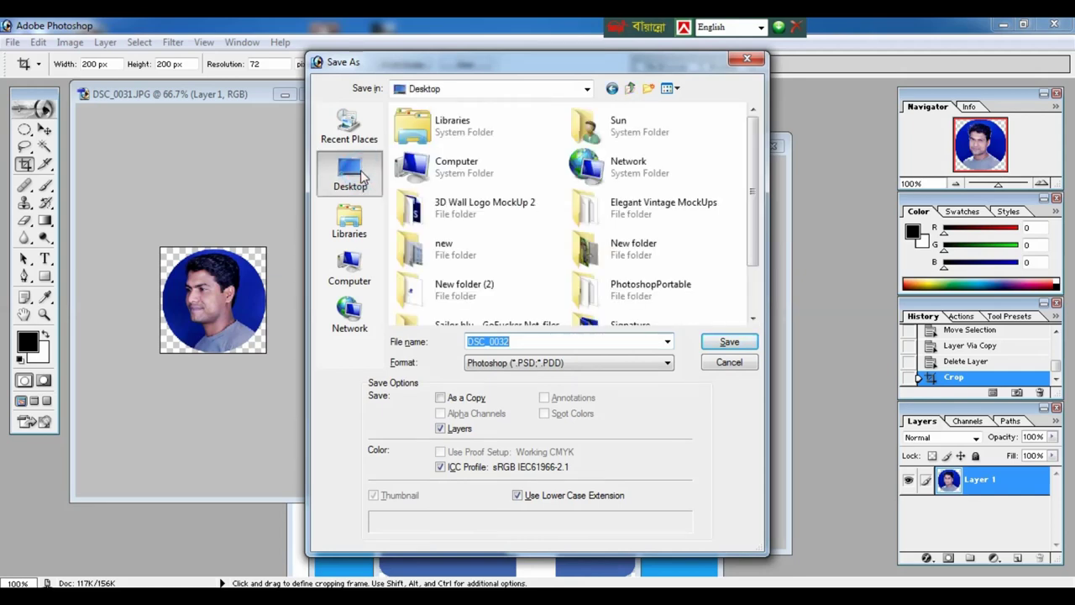
{"action": "left_click_drag", "start_coordinate": [753, 156], "coordinate": [746, 141]}
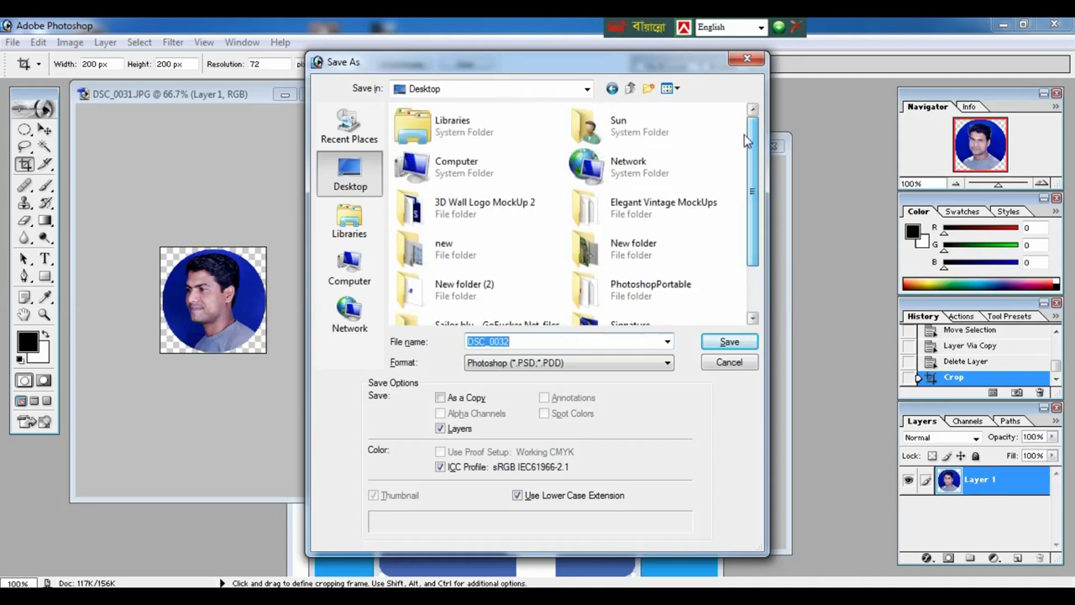
{"action": "left_click", "coordinate": [650, 90]}
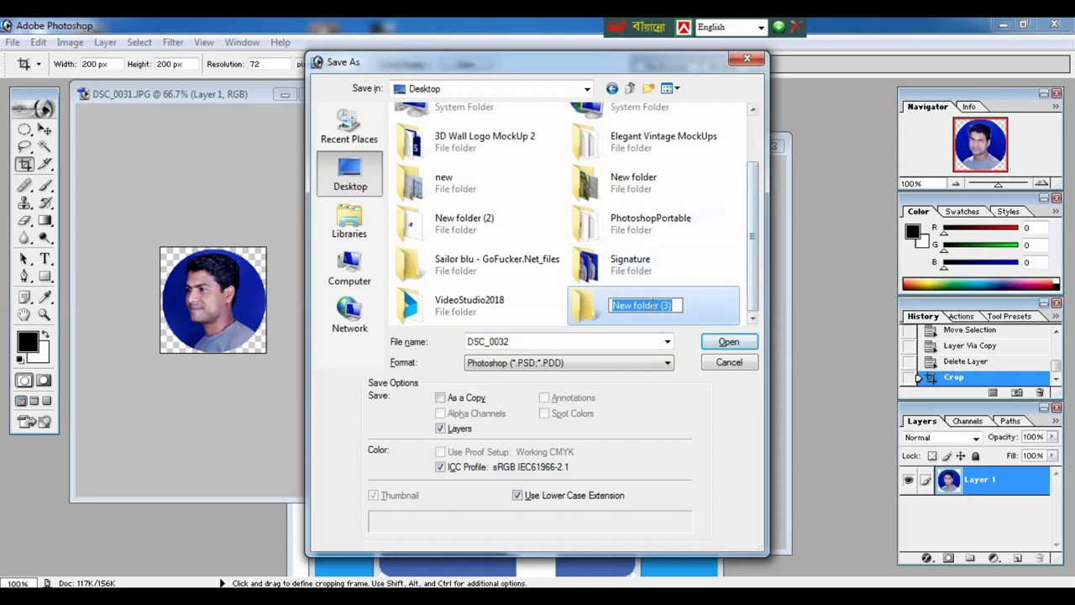
{"action": "type", "text": "Ak"}
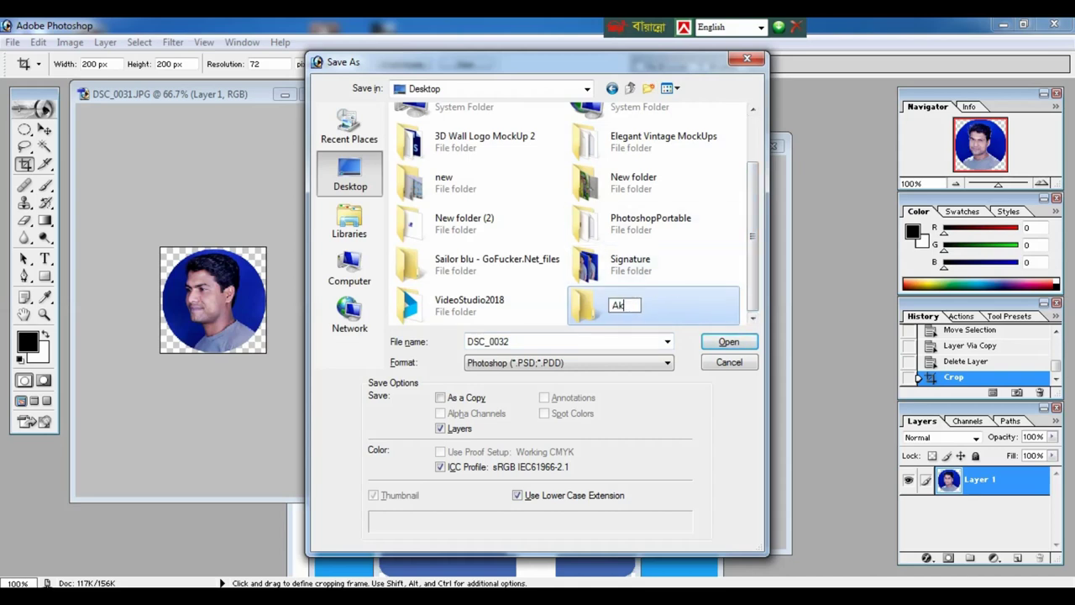
{"action": "type", "text": "kas"}
{"action": "double_click", "coordinate": [588, 307]}
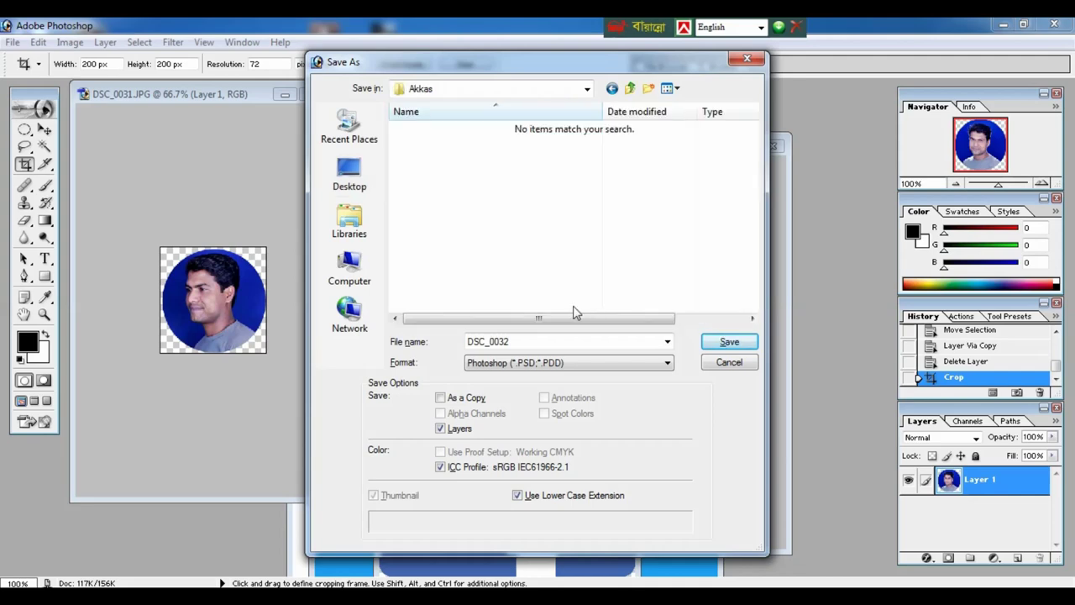
Save DSC_0032 as a PNG named DSC_0032 and close it without saving the original.
{"action": "double_click", "coordinate": [513, 341]}
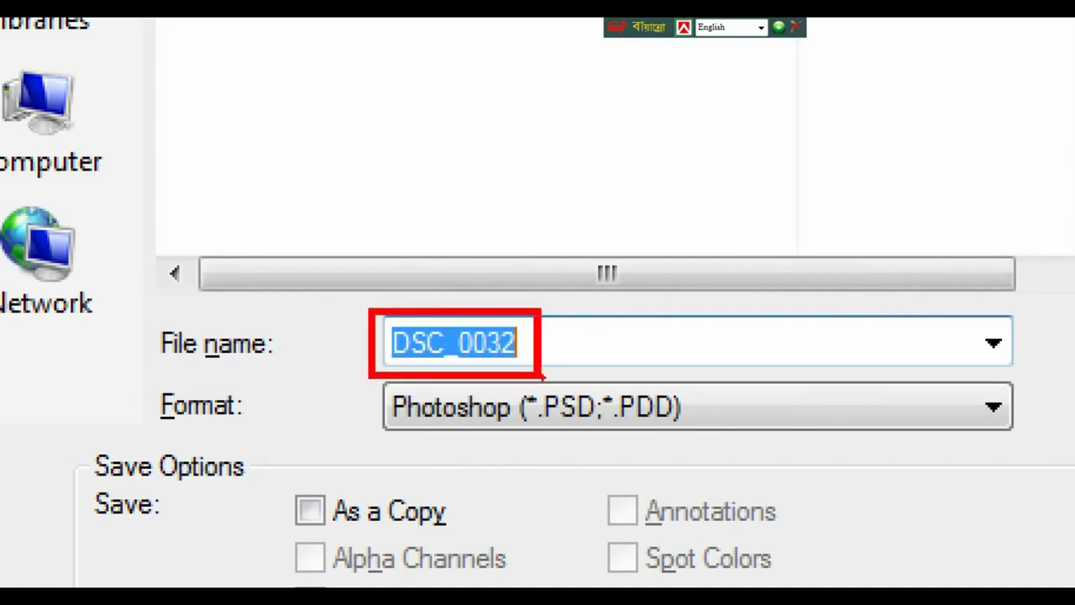
{"action": "left_click", "coordinate": [510, 342]}
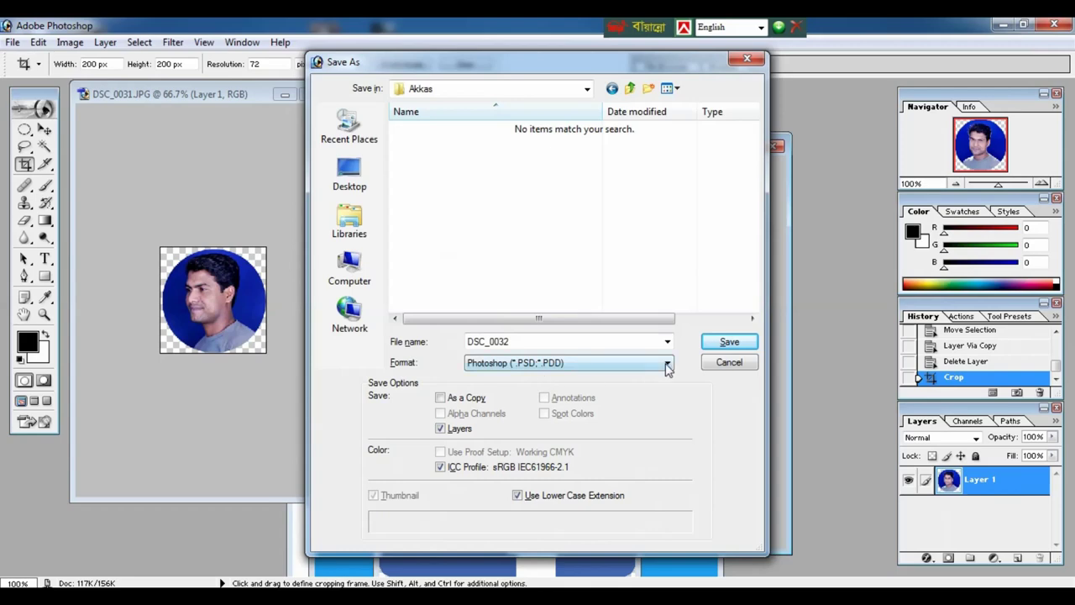
{"action": "left_click", "coordinate": [666, 364]}
{"action": "left_click", "coordinate": [729, 341]}
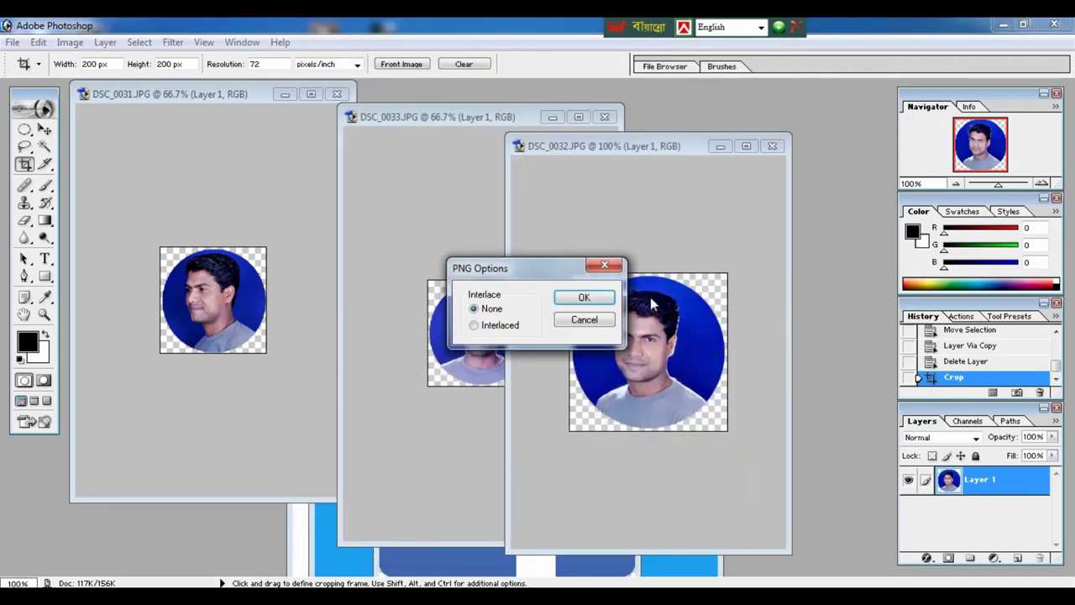
{"action": "left_click", "coordinate": [585, 298]}
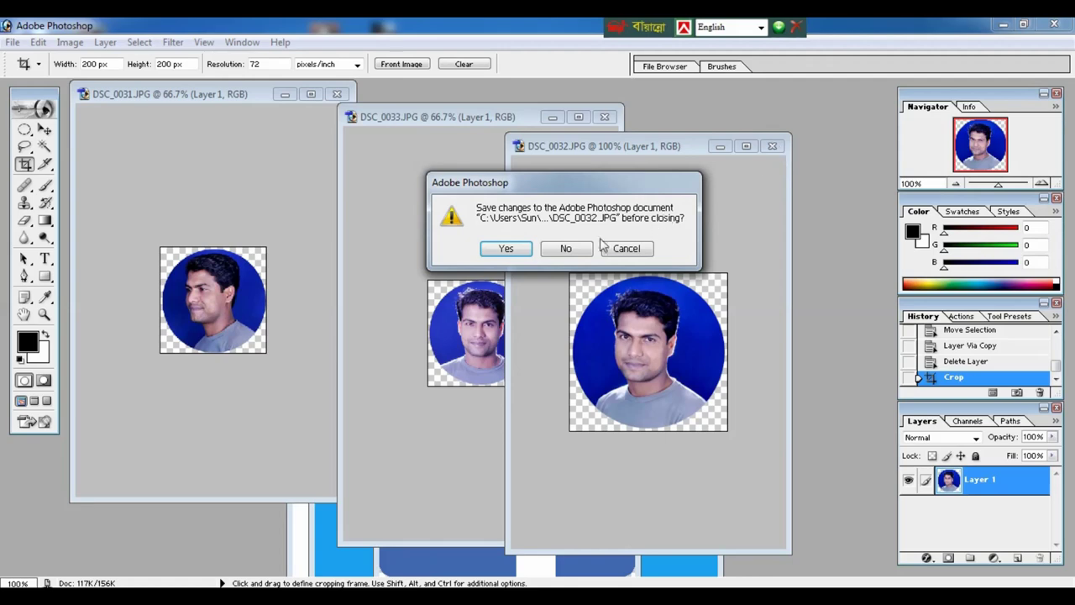
{"action": "left_click", "coordinate": [567, 249]}
Save DSC_0033 as a PNG in the same Desktop folder and close it unchanged.
{"action": "left_click", "coordinate": [521, 241]}
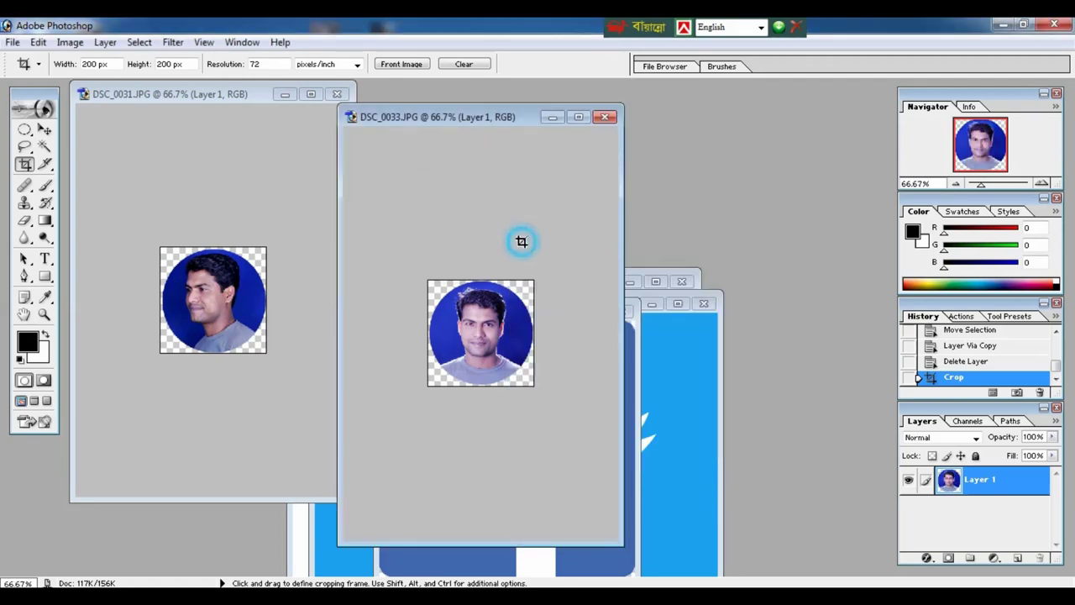
{"action": "key", "text": "ctrl+shift+s"}
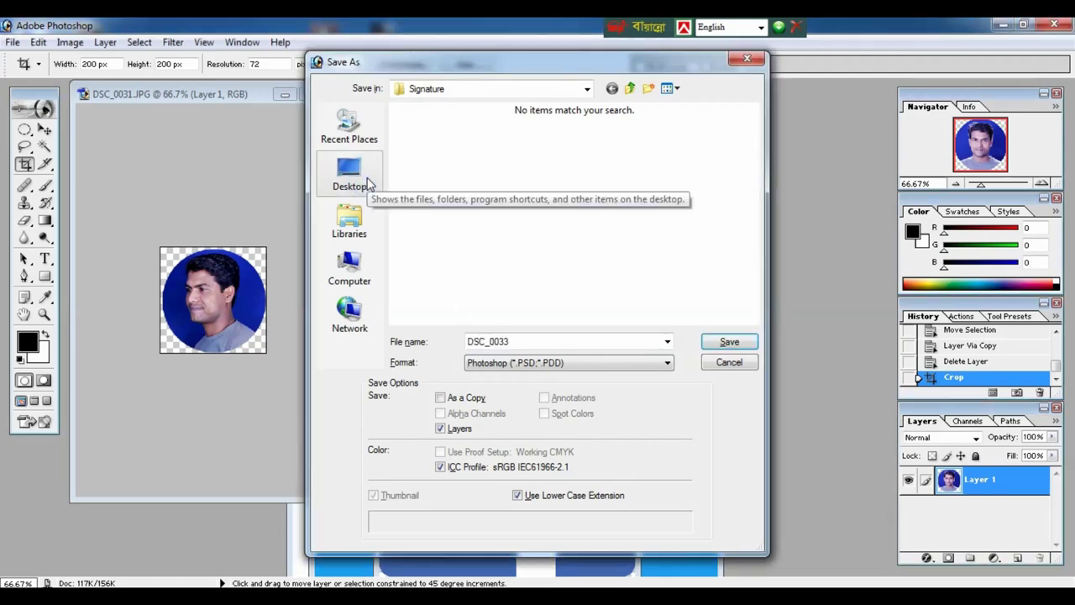
{"action": "left_click", "coordinate": [348, 173]}
{"action": "double_click", "coordinate": [639, 210]}
{"action": "left_click", "coordinate": [546, 362]}
{"action": "left_click", "coordinate": [505, 489]}
{"action": "key", "text": "Return"}
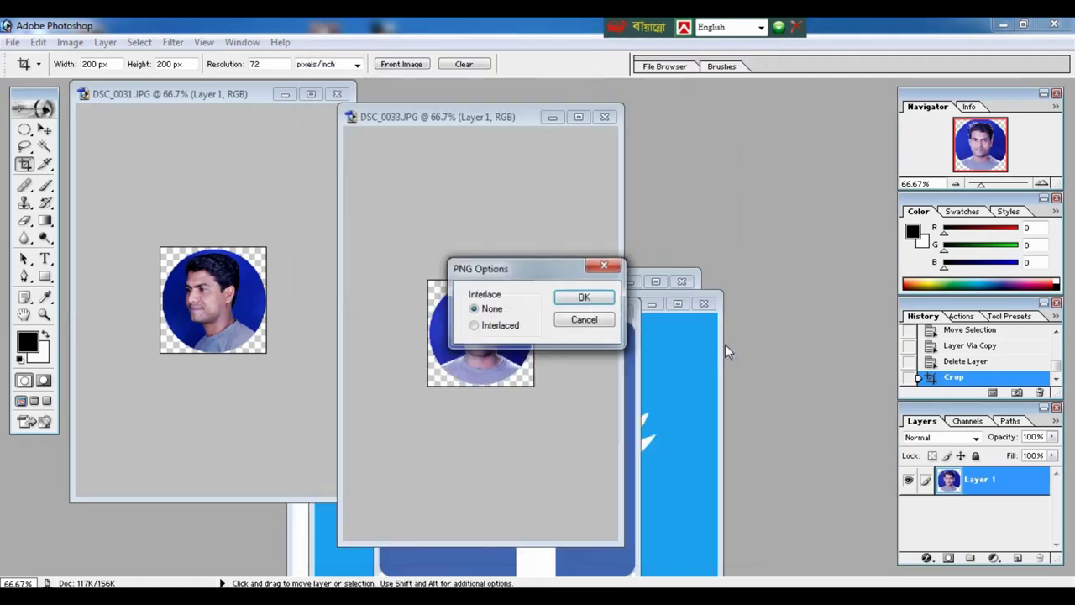
{"action": "left_click", "coordinate": [583, 293]}
{"action": "left_click", "coordinate": [610, 115]}
{"action": "left_click", "coordinate": [559, 247]}
Save DSC_0031 as a PNG in the Desktop folder and close it without saving changes.
{"action": "left_click_drag", "start_coordinate": [249, 106], "coordinate": [343, 126]}
{"action": "key", "text": "ctrl+shift+s"}
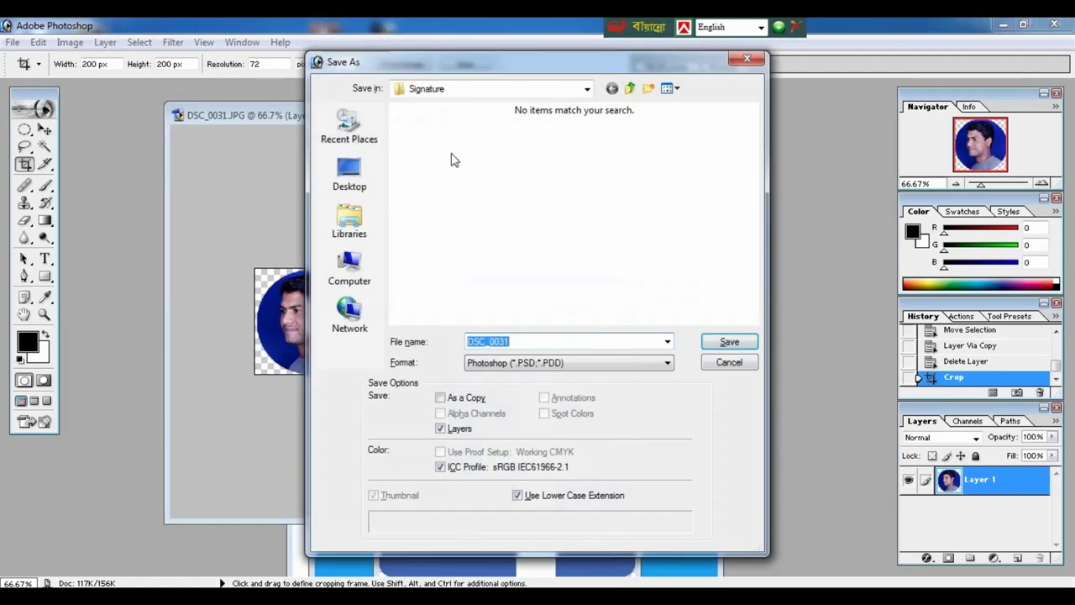
{"action": "left_click", "coordinate": [348, 173]}
{"action": "double_click", "coordinate": [585, 204]}
{"action": "left_click", "coordinate": [567, 362]}
{"action": "left_click", "coordinate": [502, 489]}
{"action": "key", "text": "Return"}
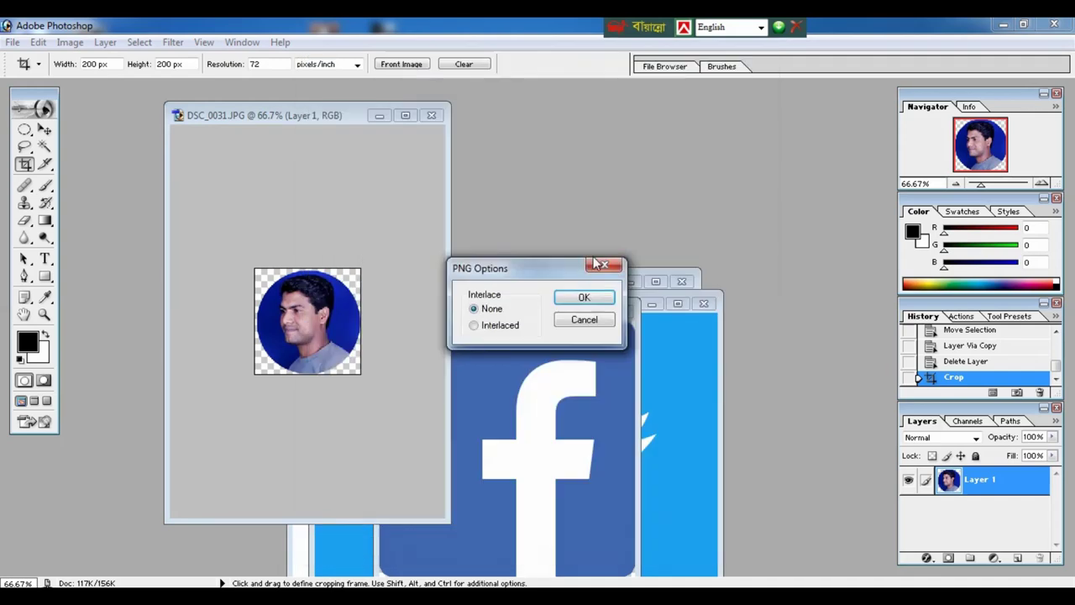
{"action": "left_click", "coordinate": [583, 295]}
{"action": "left_click", "coordinate": [436, 110]}
{"action": "left_click", "coordinate": [560, 245]}
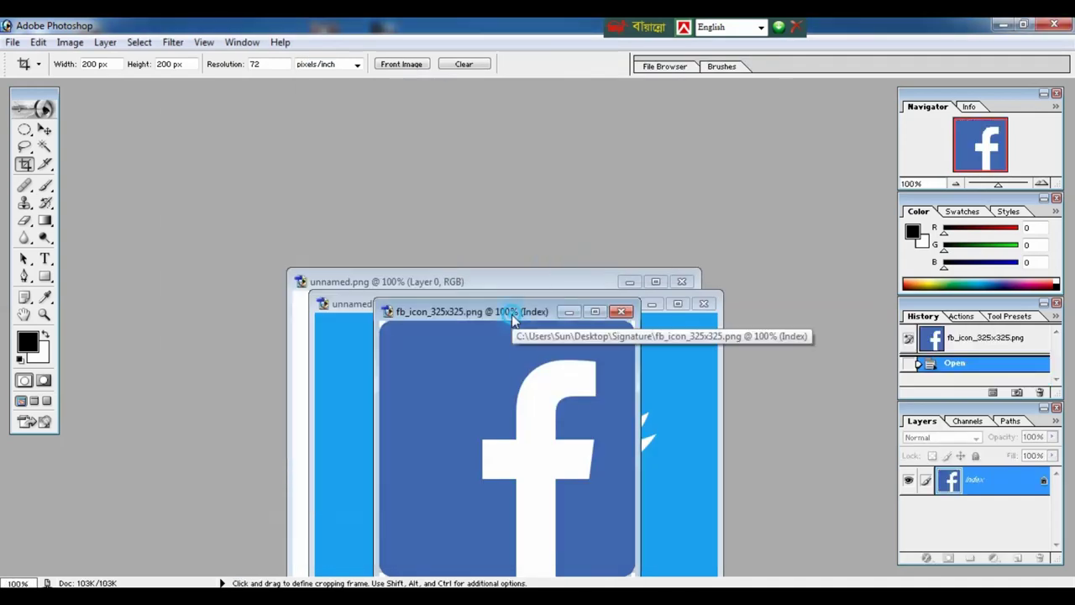
Move the Facebook and Twitter icon windows apart and bring the Facebook icon forward.
{"action": "left_click_drag", "start_coordinate": [511, 314], "coordinate": [316, 170]}
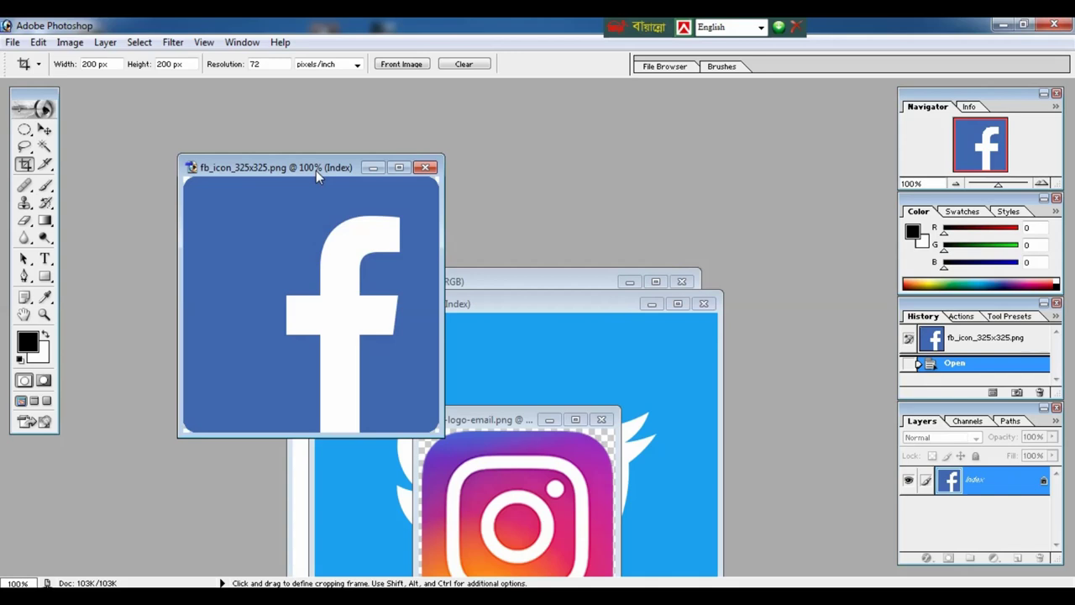
{"action": "left_click", "coordinate": [509, 306]}
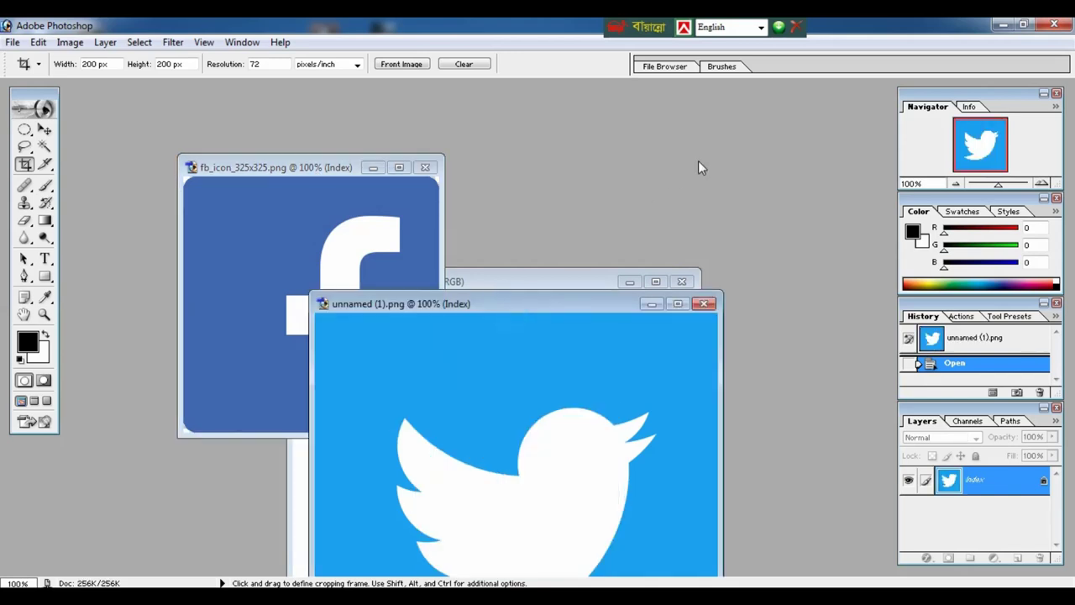
{"action": "left_click_drag", "start_coordinate": [512, 306], "coordinate": [677, 200]}
{"action": "left_click", "coordinate": [362, 274]}
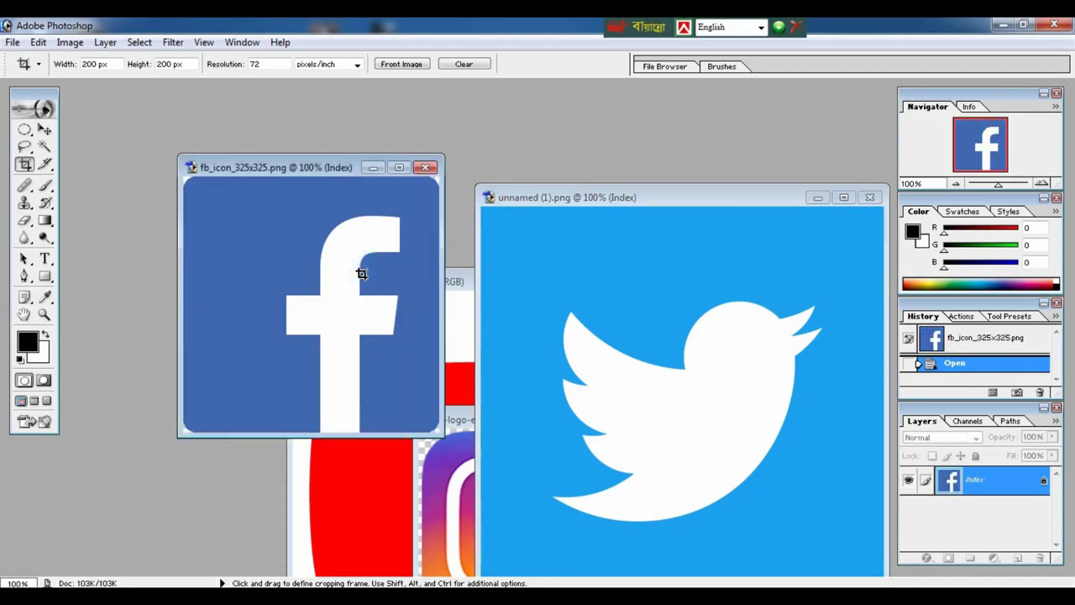
{"action": "key", "text": "ctrl+minus"}
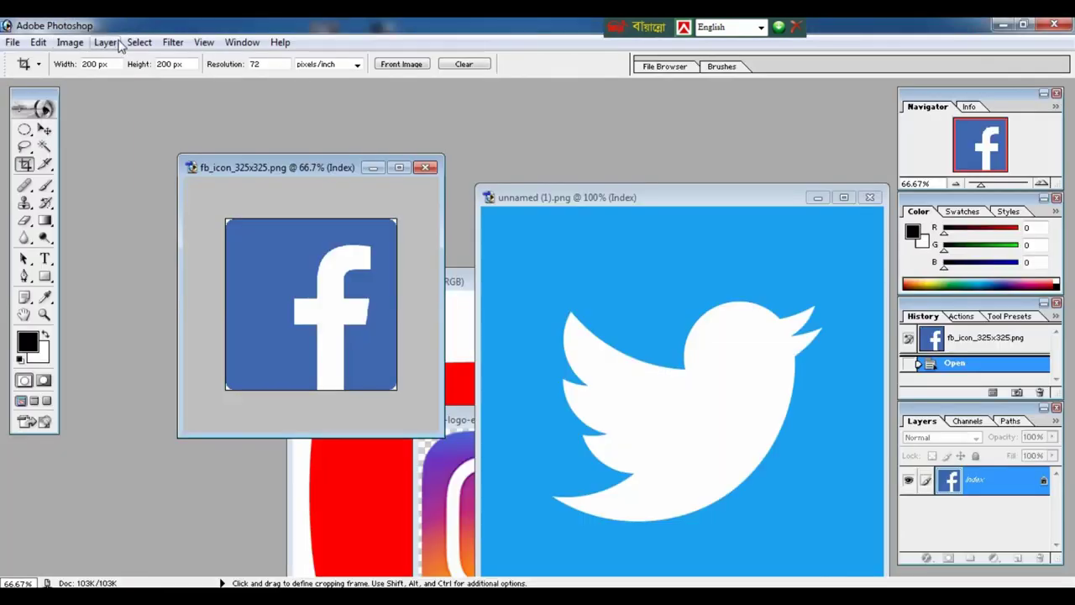
Crop the whole Facebook icon canvas down to 16 × 16 px.
{"action": "double_click", "coordinate": [175, 158]}
{"action": "type", "text": "16"}
{"action": "double_click", "coordinate": [174, 64]}
{"action": "type", "text": "16"}
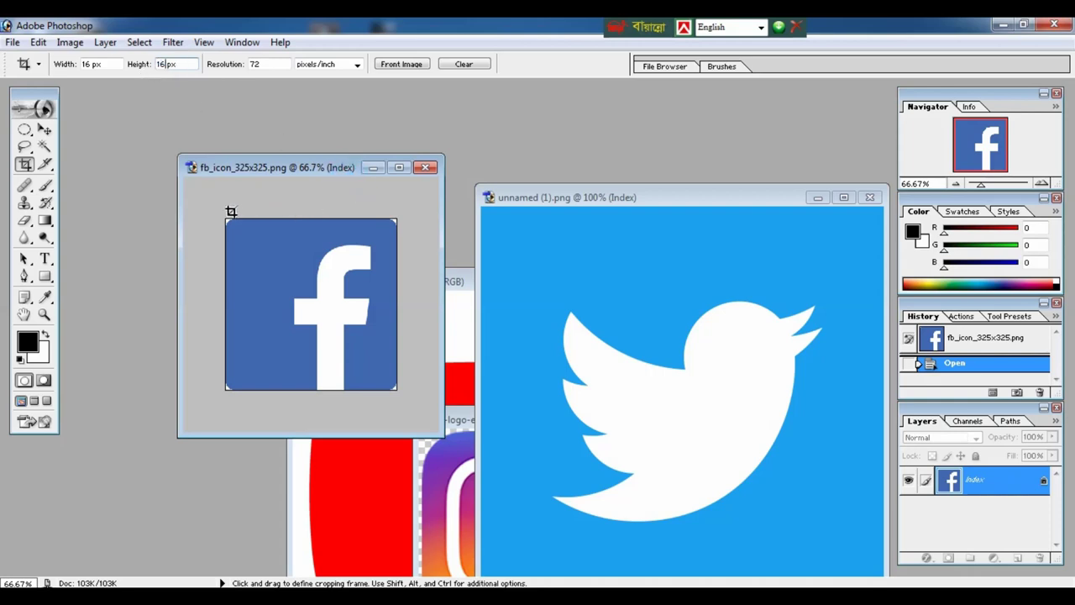
{"action": "left_click_drag", "start_coordinate": [225, 211], "coordinate": [437, 401]}
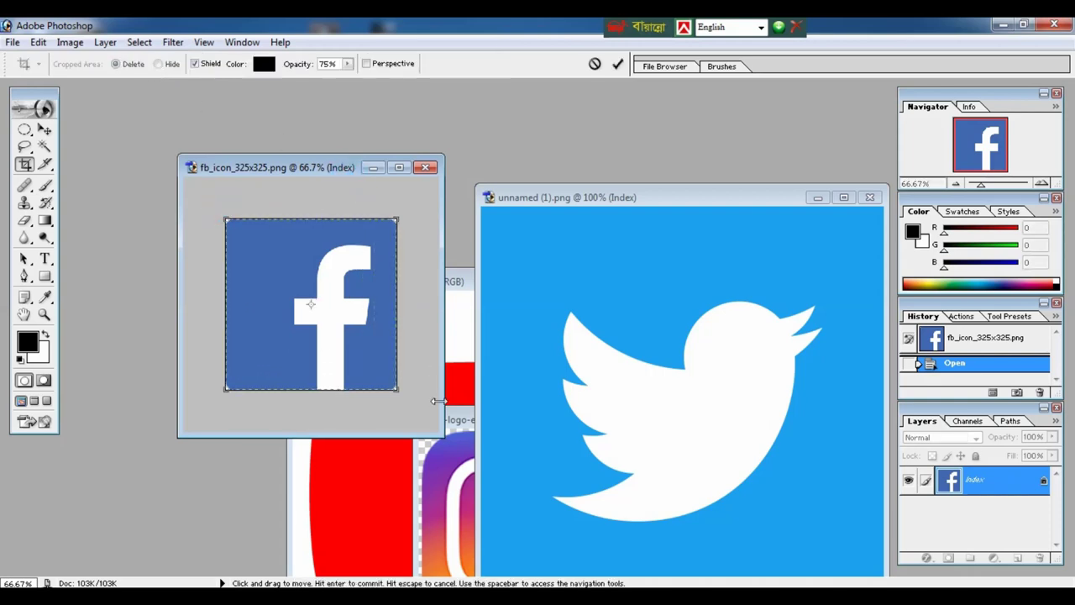
{"action": "key", "text": "Return"}
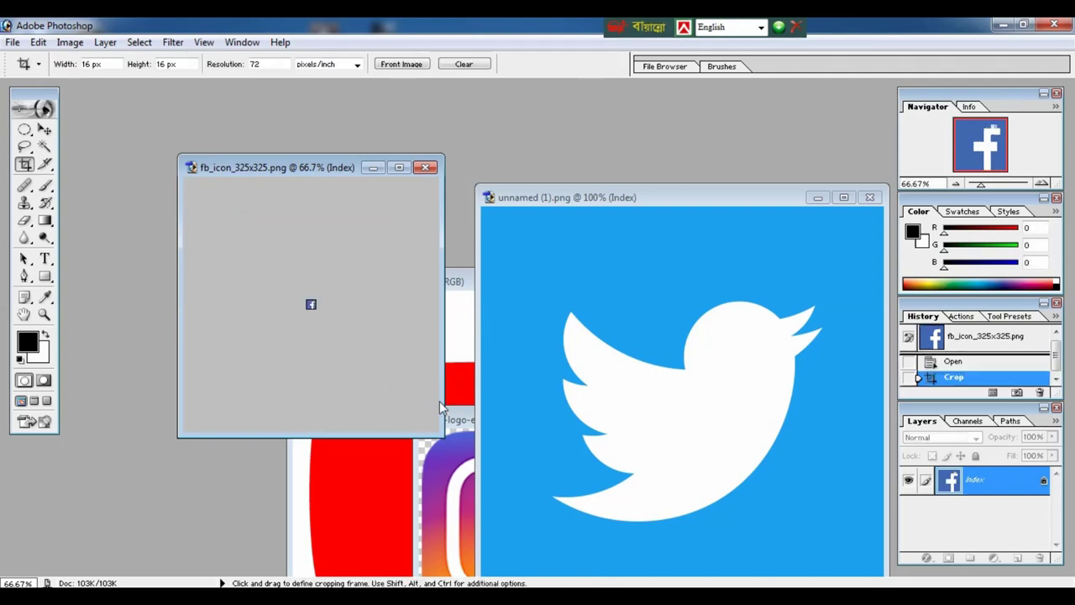
{"action": "key", "text": "ctrl+plus"}
{"action": "key", "text": "ctrl+plus"}
{"action": "key", "text": "ctrl+plus"}
{"action": "key", "text": "ctrl+plus"}
{"action": "key", "text": "ctrl+plus"}
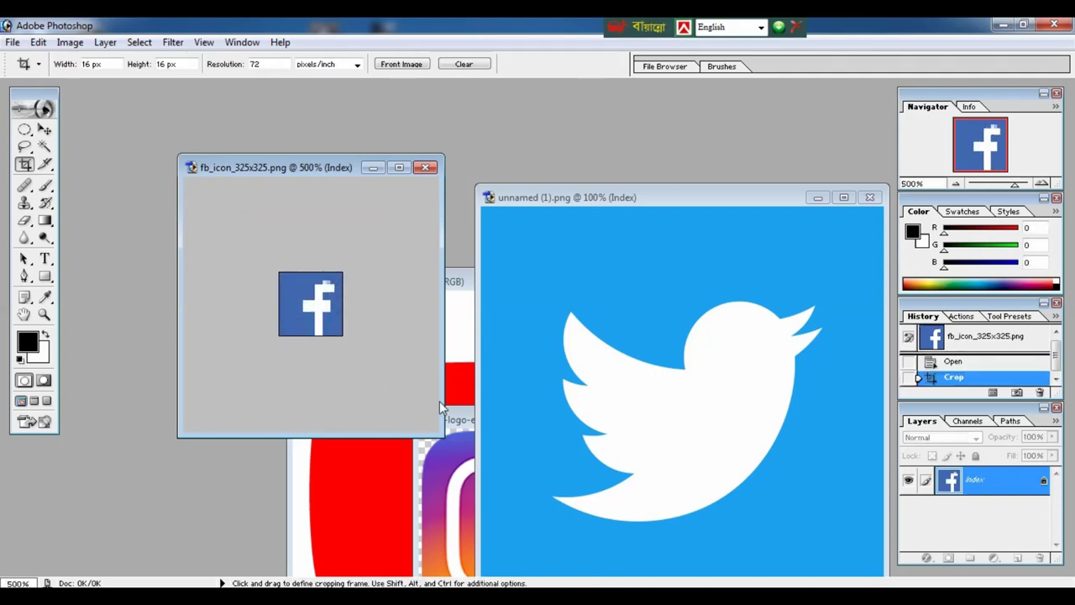
{"action": "key", "text": "ctrl+minus"}
{"action": "key", "text": "ctrl+minus"}
Save the Facebook icon as PNG 'fb_icon_325x325' in the Desktop photo folder and close it.
{"action": "key", "text": "ctrl+shift+s"}
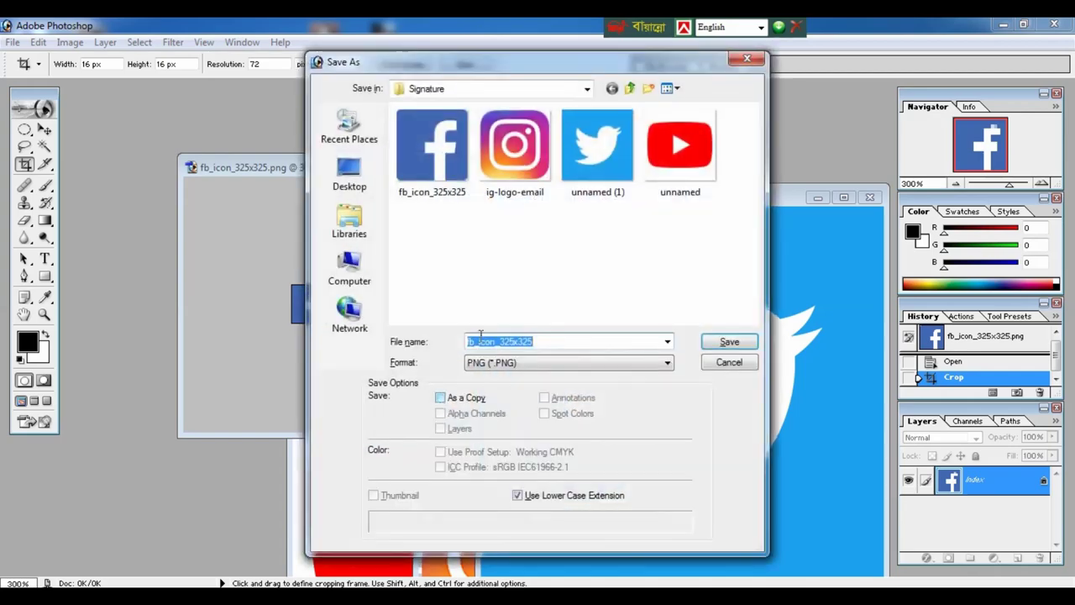
{"action": "left_click", "coordinate": [351, 185]}
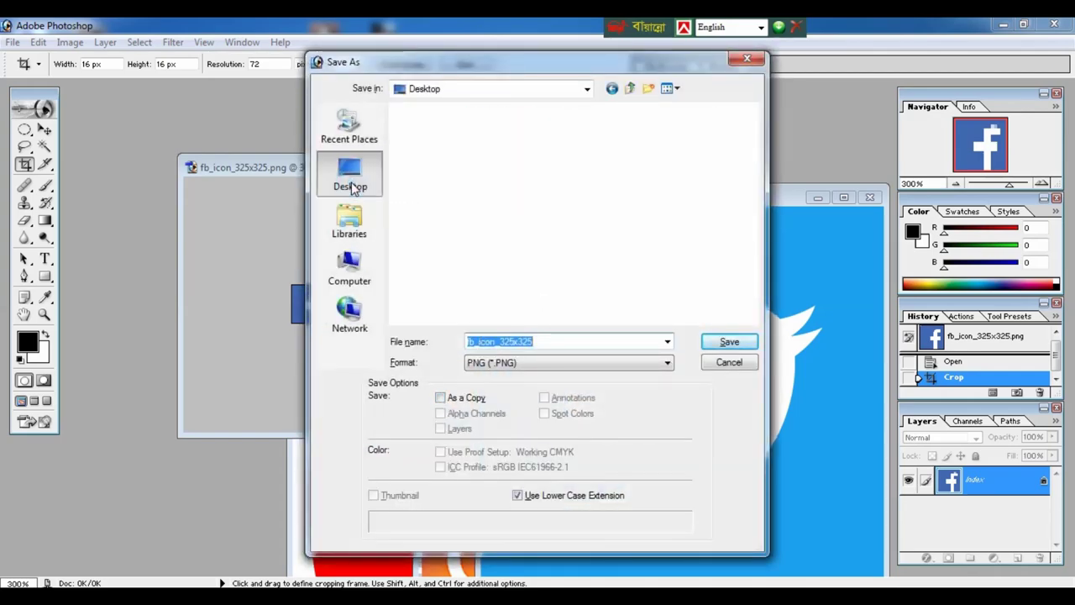
{"action": "double_click", "coordinate": [588, 204]}
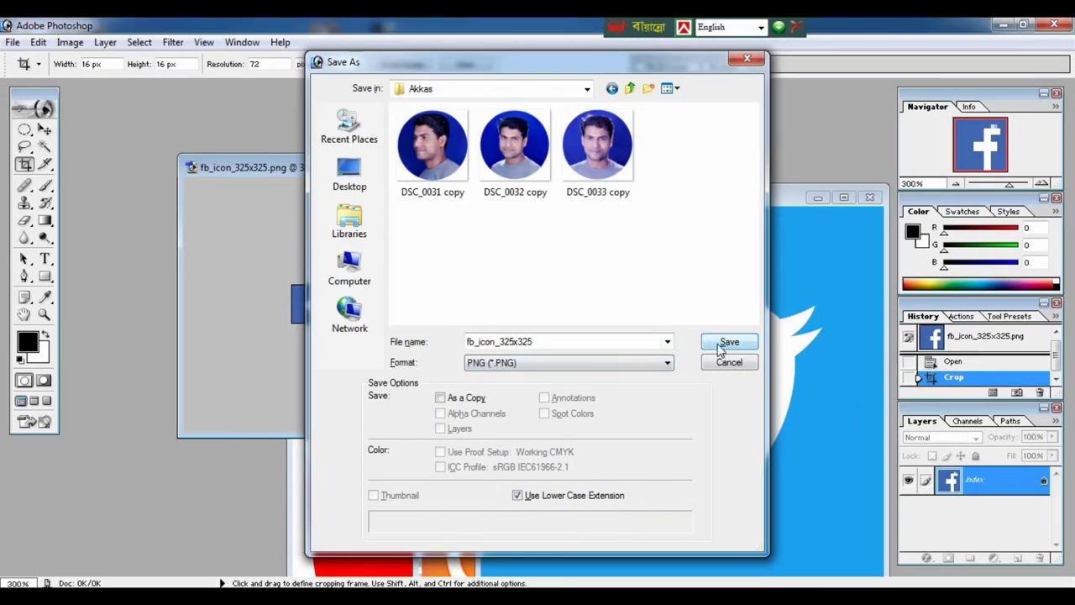
{"action": "left_click", "coordinate": [720, 346]}
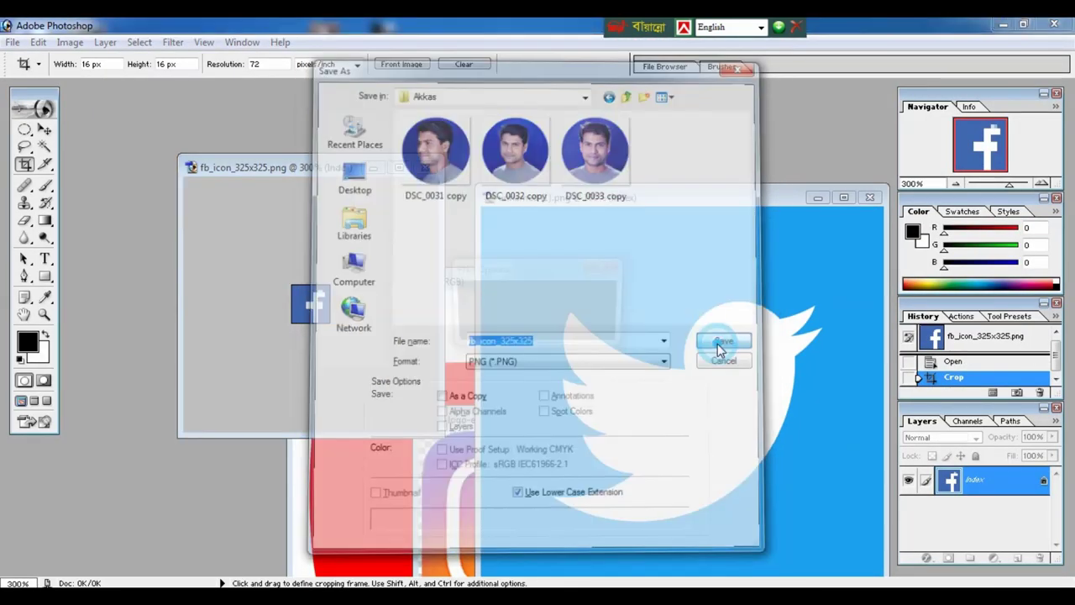
{"action": "left_click", "coordinate": [571, 299]}
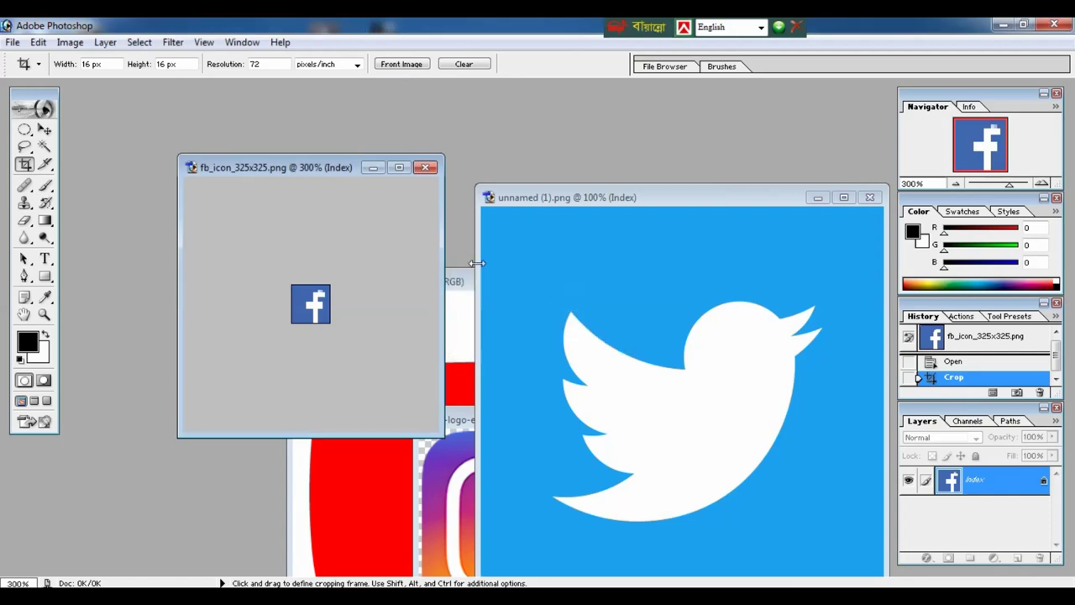
{"action": "left_click", "coordinate": [425, 168]}
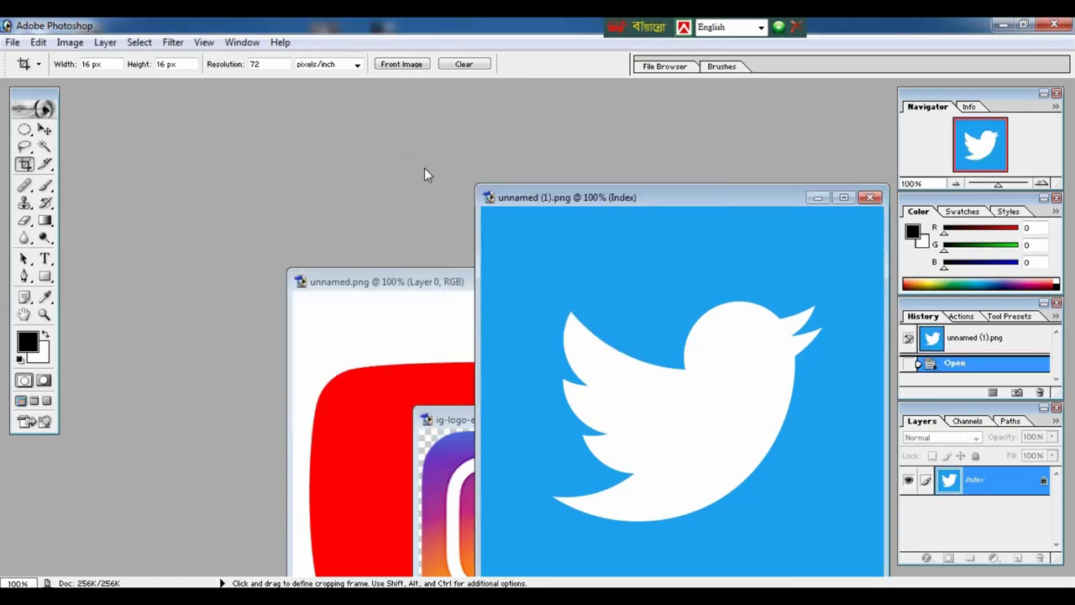
Crop the Twitter icon to 16×16 px, save it as PNG, and close it.
{"action": "left_click", "coordinate": [594, 190]}
{"action": "key", "text": "ctrl+minus"}
{"action": "left_click", "coordinate": [574, 280]}
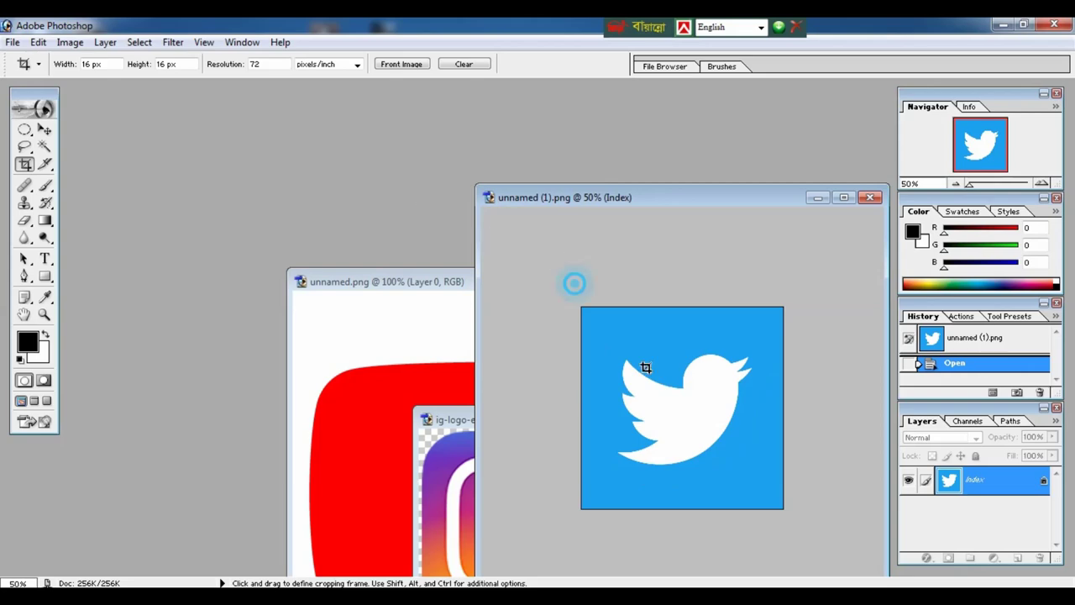
{"action": "key", "text": "Return"}
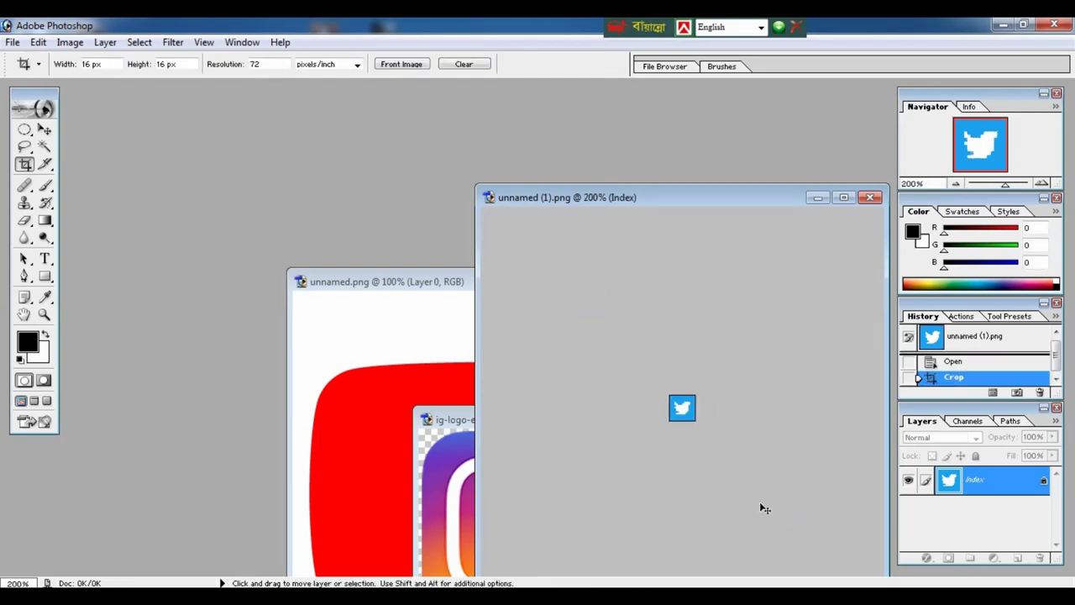
{"action": "key", "text": "ctrl+shift+s"}
{"action": "double_click", "coordinate": [619, 205]}
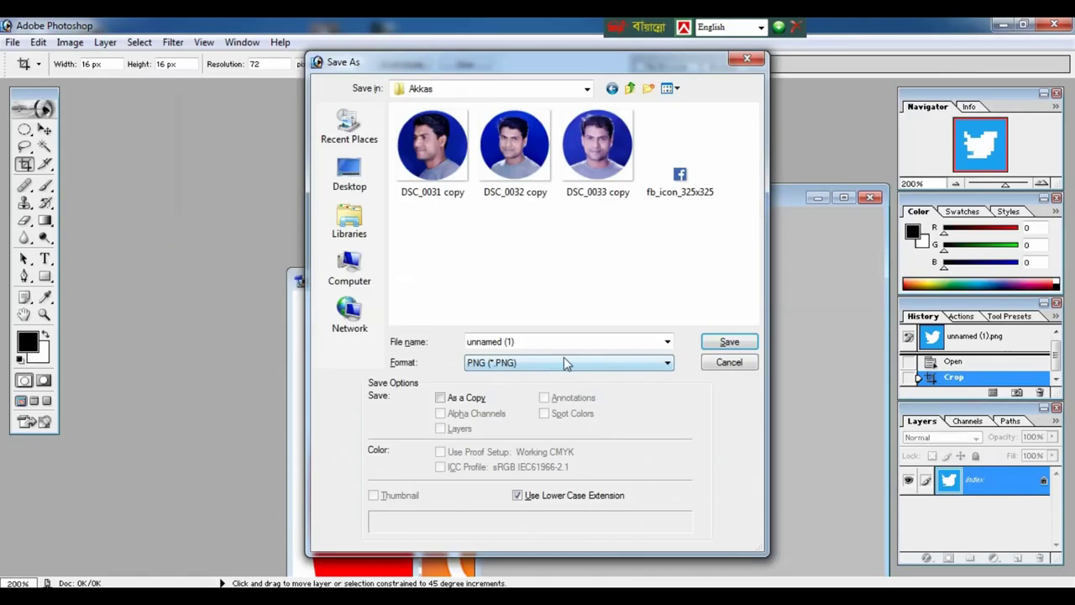
{"action": "left_click", "coordinate": [729, 341]}
{"action": "left_click", "coordinate": [869, 200]}
Crop the Instagram icon to 16×16 px, save a PNG copy, and close it without saving the original.
{"action": "mouse_move", "coordinate": [445, 419]}
{"action": "left_mouse_down"}
{"action": "mouse_move", "coordinate": [422, 211]}
{"action": "mouse_move", "coordinate": [578, 408]}
{"action": "left_mouse_up"}
{"action": "key", "text": "ctrl+shift+s"}
{"action": "key", "text": "Escape"}
{"action": "key", "text": "Return"}
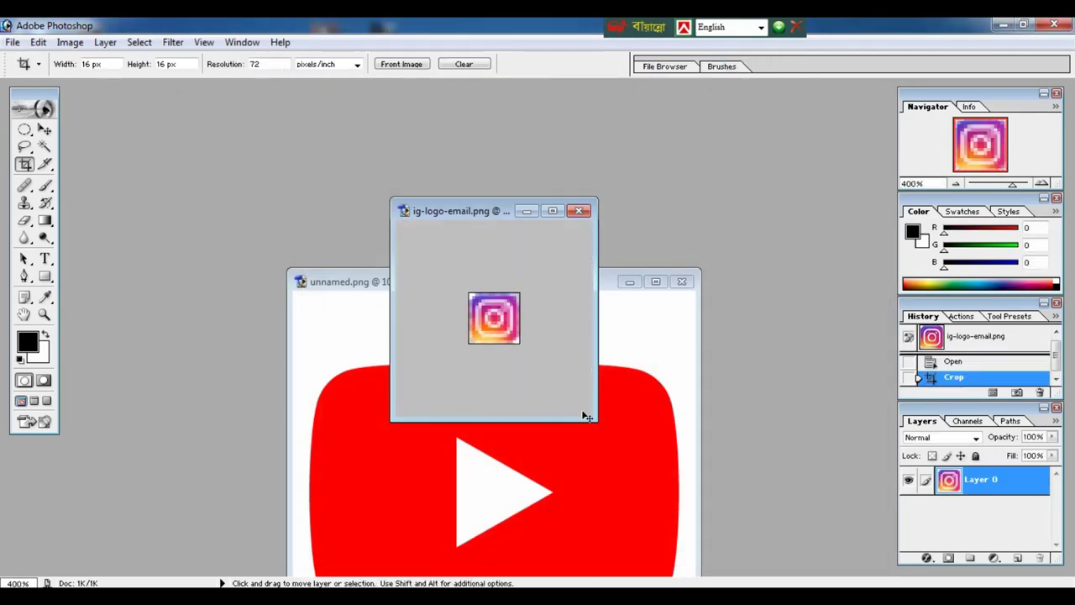
{"action": "key", "text": "ctrl+shift+s"}
{"action": "key", "text": "Return"}
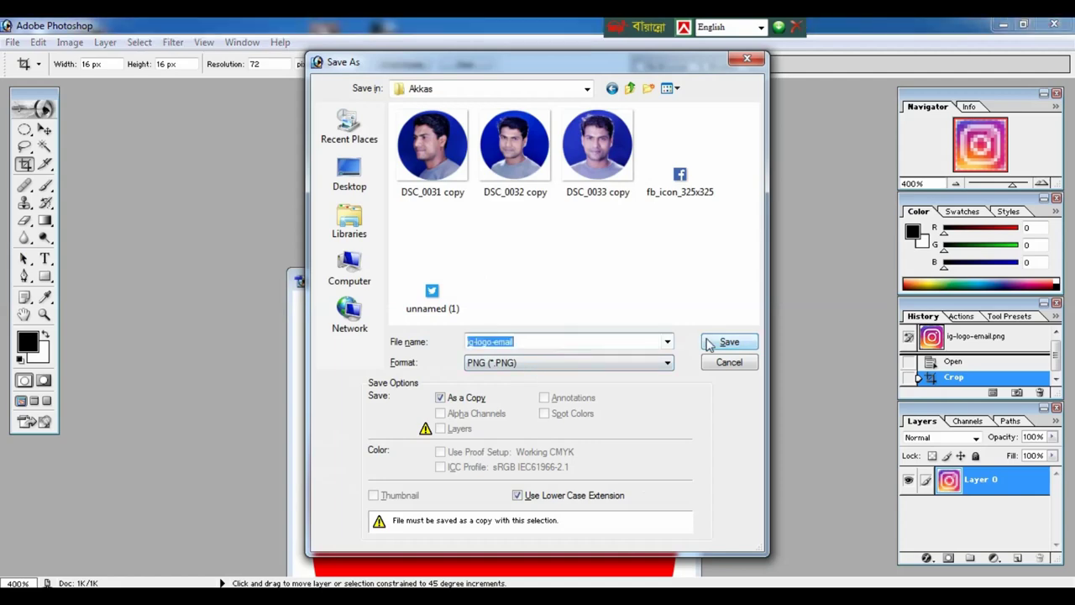
{"action": "left_click", "coordinate": [579, 211]}
{"action": "left_click", "coordinate": [565, 248]}
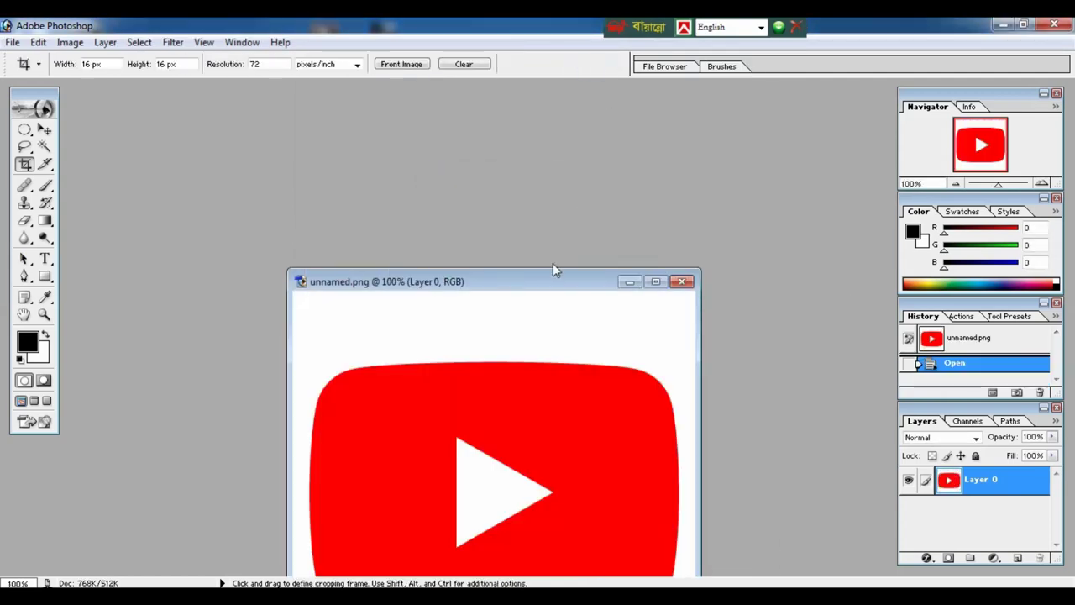
Crop the YouTube icon to 16×16 px, save it as PNG, and close it.
{"action": "key", "text": "ctrl+minus"}
{"action": "left_click_drag", "start_coordinate": [550, 282], "coordinate": [513, 156]}
{"action": "left_click_drag", "start_coordinate": [367, 295], "coordinate": [546, 471]}
{"action": "key", "text": "Return"}
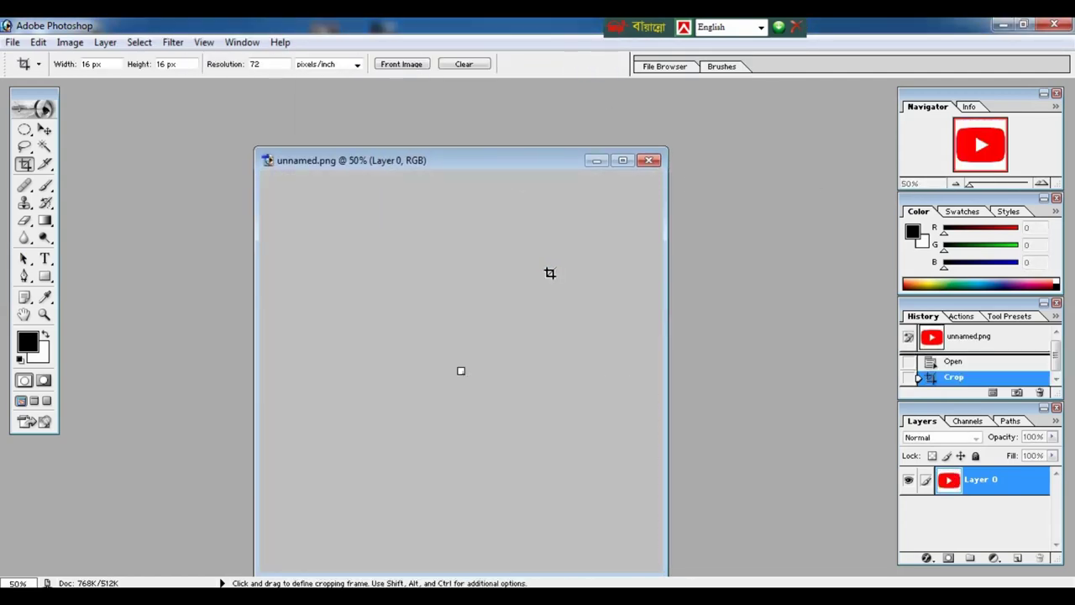
{"action": "key", "text": "ctrl+plus"}
{"action": "key", "text": "ctrl+plus"}
{"action": "key", "text": "ctrl+plus"}
{"action": "key", "text": "ctrl+shift+s"}
{"action": "double_click", "coordinate": [588, 248]}
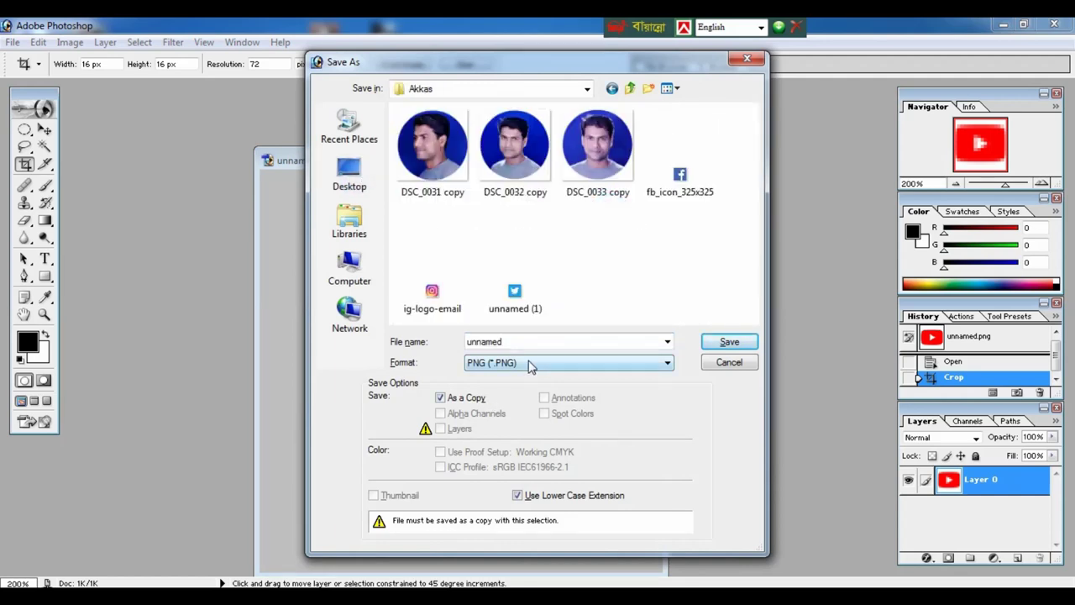
{"action": "key", "text": "Return"}
{"action": "key", "text": "Return"}
{"action": "left_click", "coordinate": [654, 161]}
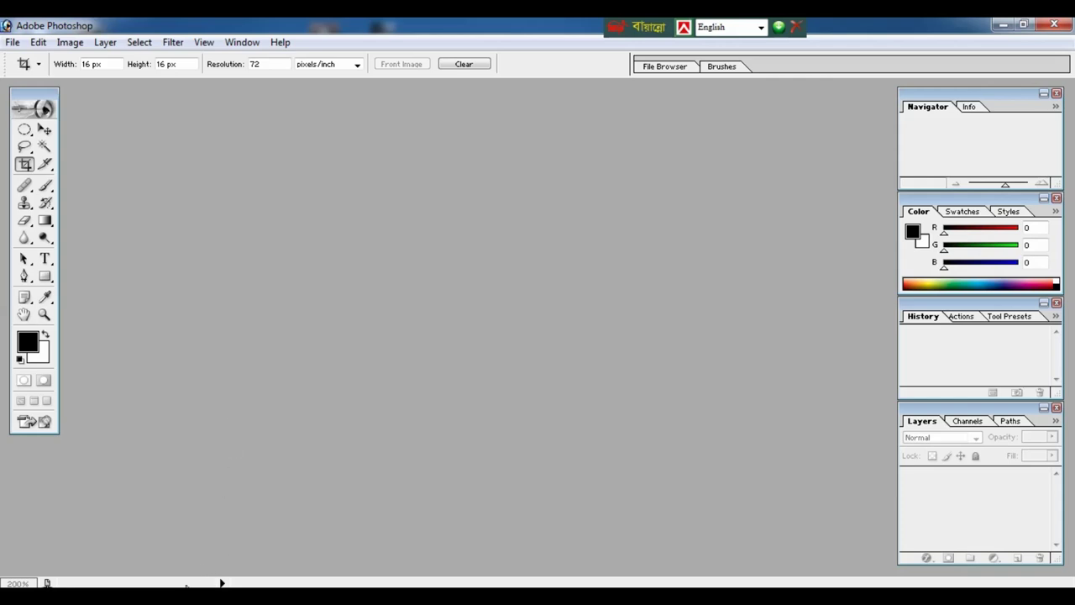
Open the Akkas folder on the Desktop and drag the three DSC_003x copy portraits into Photoshop.
{"action": "key", "text": "alt+Tab"}
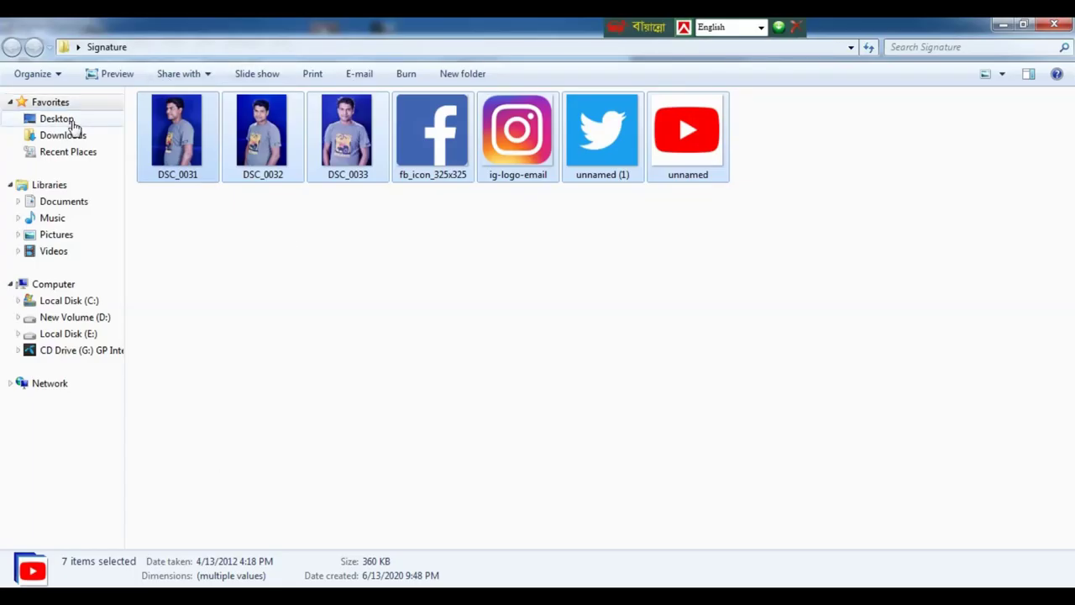
{"action": "left_click", "coordinate": [72, 123]}
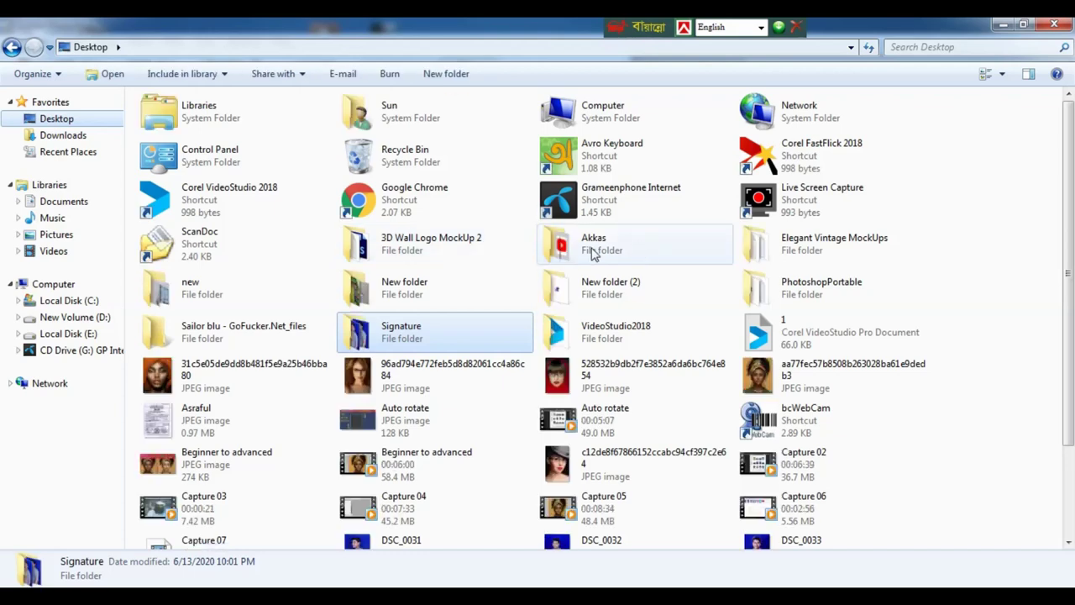
{"action": "left_click", "coordinate": [590, 248]}
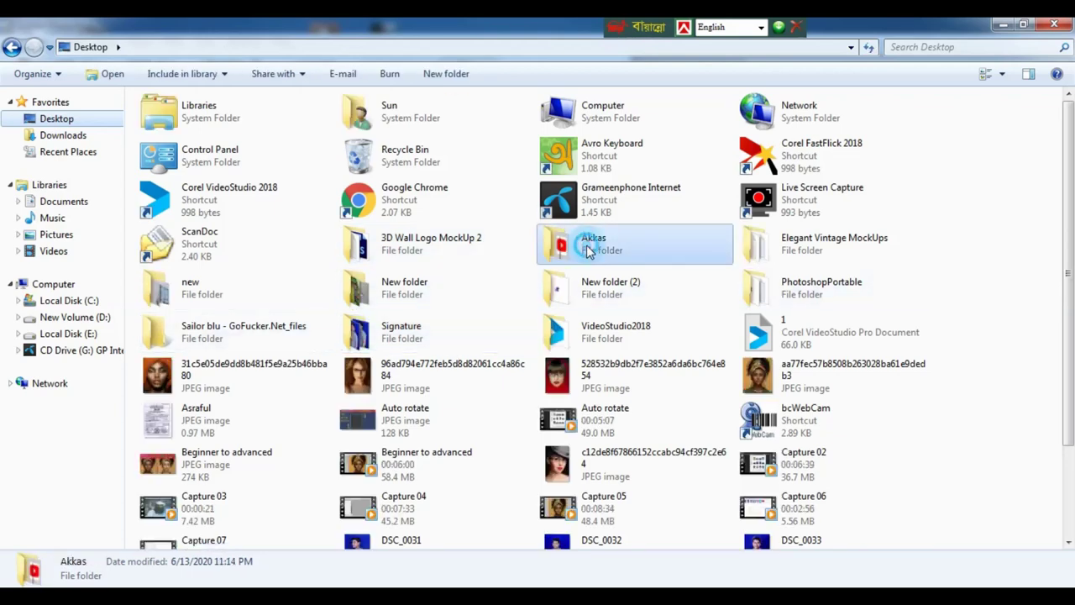
{"action": "double_click", "coordinate": [589, 251]}
{"action": "left_click_drag", "start_coordinate": [364, 209], "coordinate": [138, 93]}
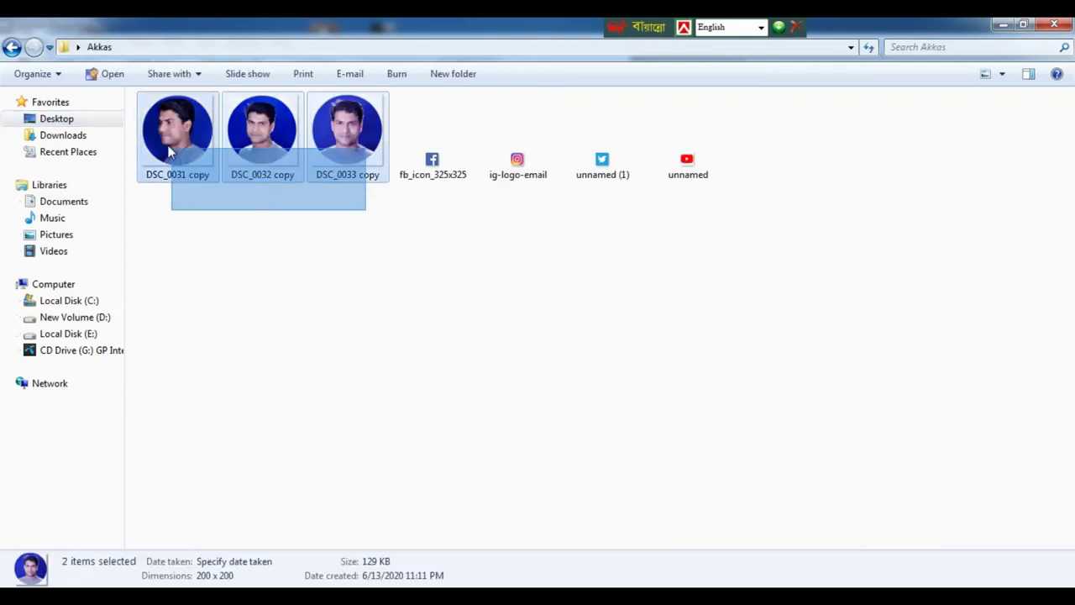
{"action": "left_click_drag", "start_coordinate": [161, 141], "coordinate": [377, 380]}
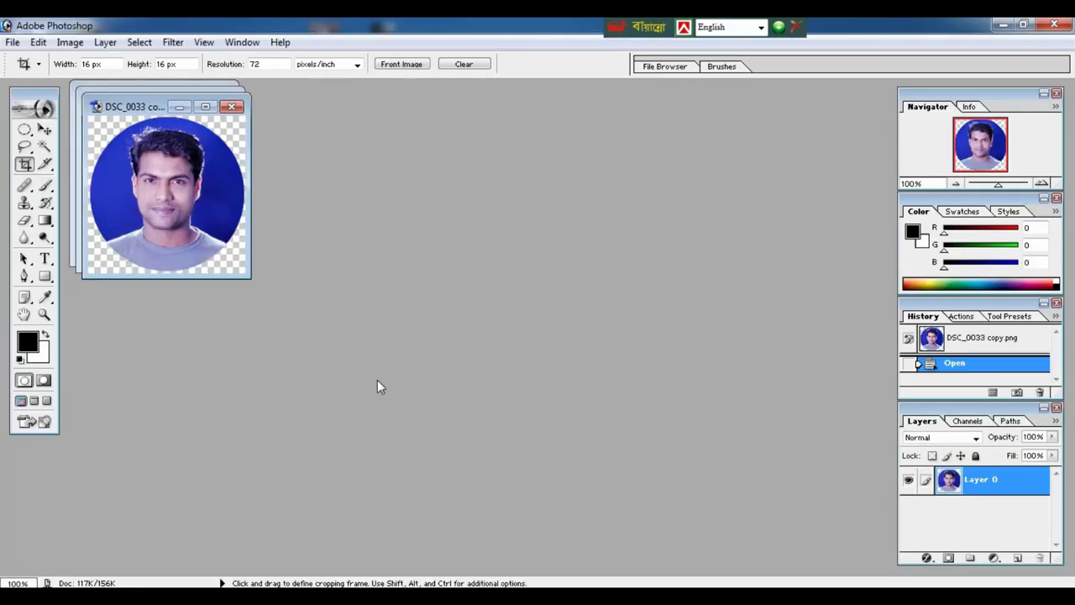
Copy the DSC_0033 and DSC_0032 portraits into DSC_0031 copy as layers with the Move tool.
{"action": "left_click_drag", "start_coordinate": [148, 109], "coordinate": [437, 138]}
{"action": "left_click", "coordinate": [145, 99]}
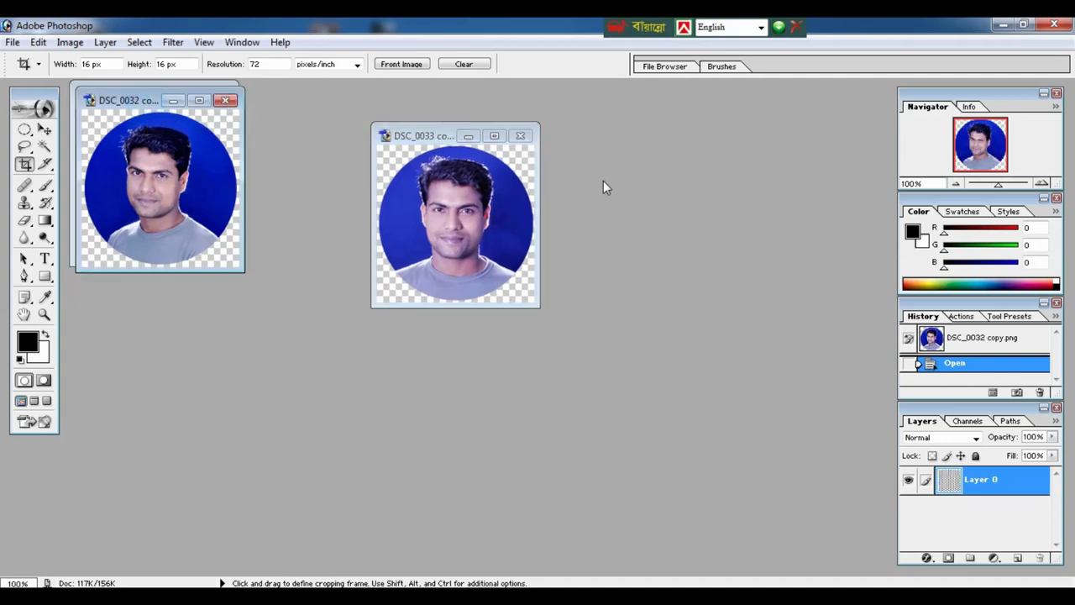
{"action": "left_click_drag", "start_coordinate": [148, 105], "coordinate": [648, 159]}
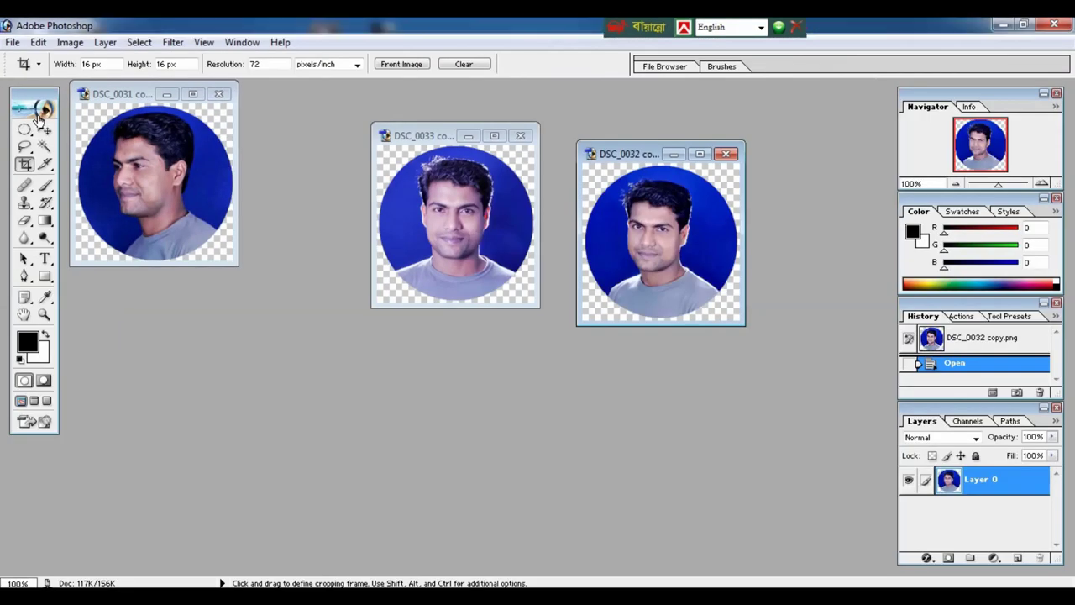
{"action": "left_click", "coordinate": [43, 128]}
{"action": "left_click", "coordinate": [440, 215]}
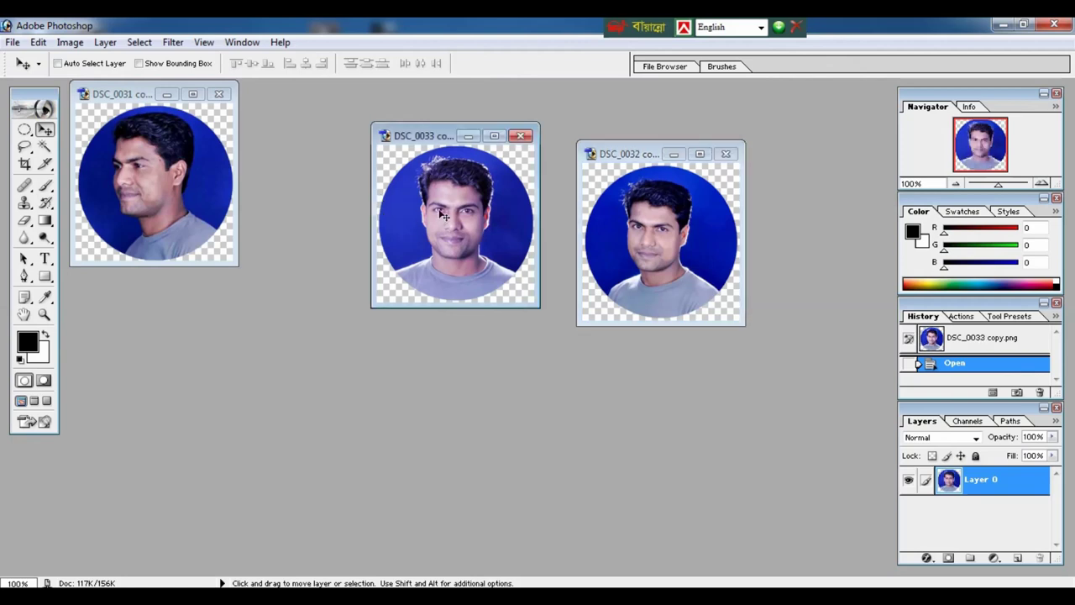
{"action": "left_click_drag", "start_coordinate": [442, 216], "coordinate": [144, 178]}
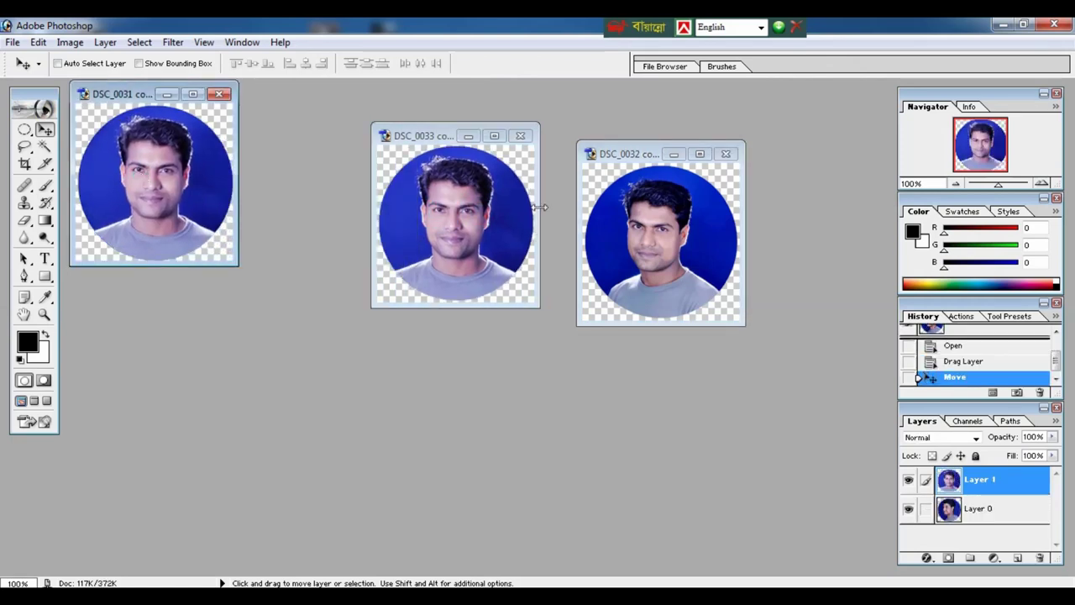
{"action": "left_click", "coordinate": [660, 227]}
{"action": "left_click_drag", "start_coordinate": [659, 227], "coordinate": [162, 178]}
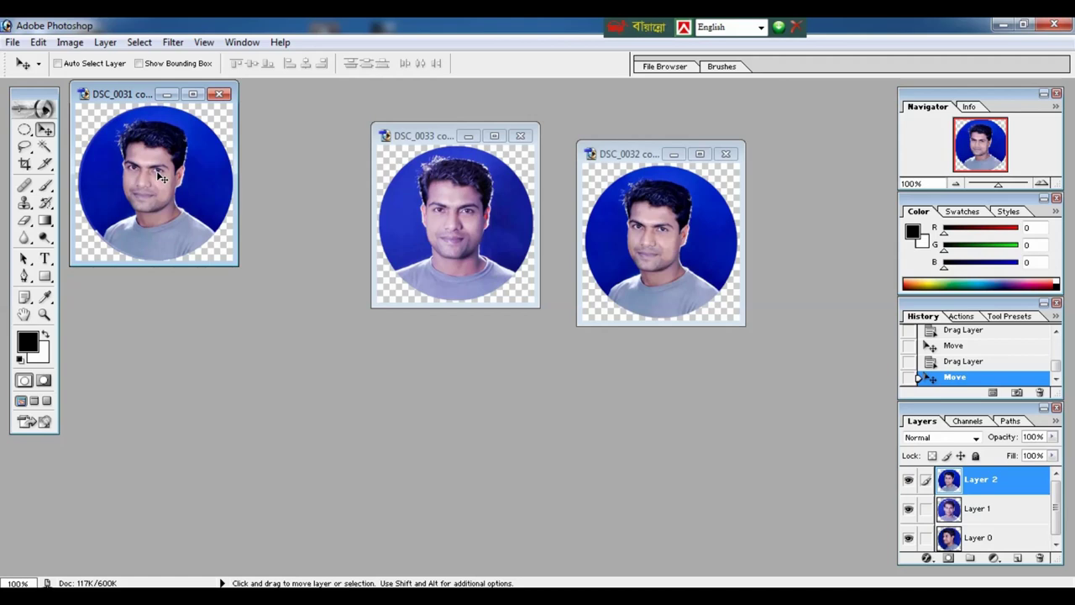
Close the DSC_0033 and DSC_0032 images, leaving DSC_0031 copy centred.
{"action": "left_click", "coordinate": [517, 134]}
{"action": "left_click", "coordinate": [726, 154]}
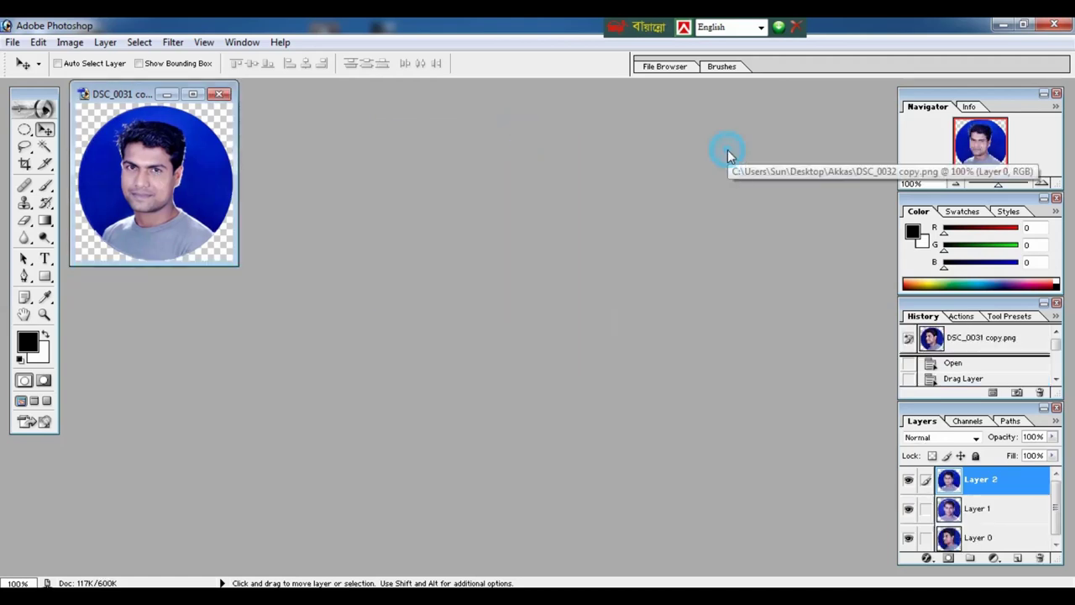
{"action": "left_click_drag", "start_coordinate": [137, 88], "coordinate": [350, 138]}
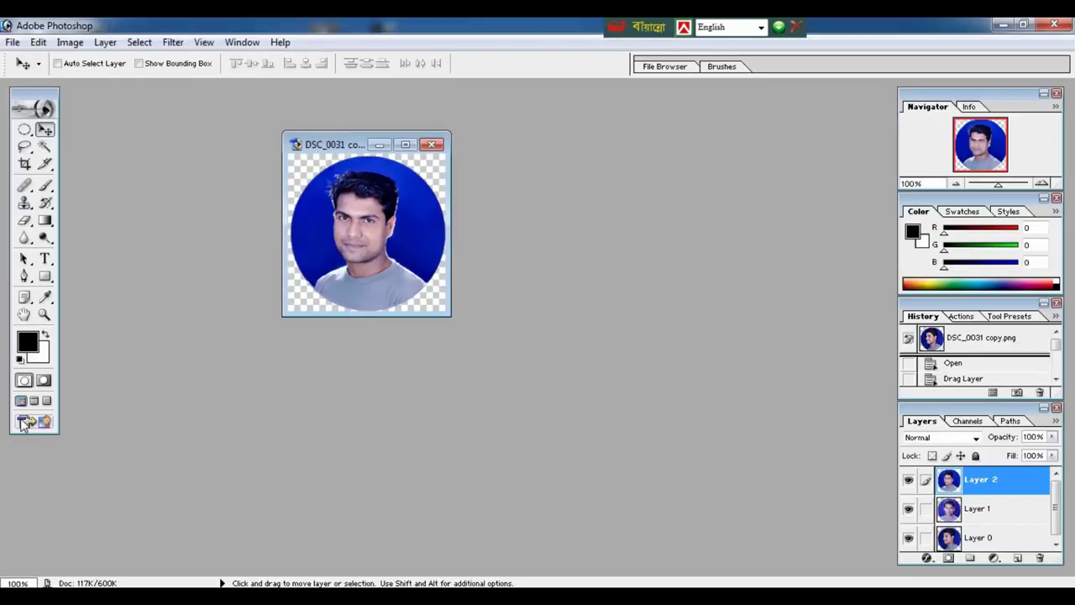
Jump DSC_0031 copy to ImageReady and position the Animation palette in the workspace centre.
{"action": "left_click", "coordinate": [47, 422]}
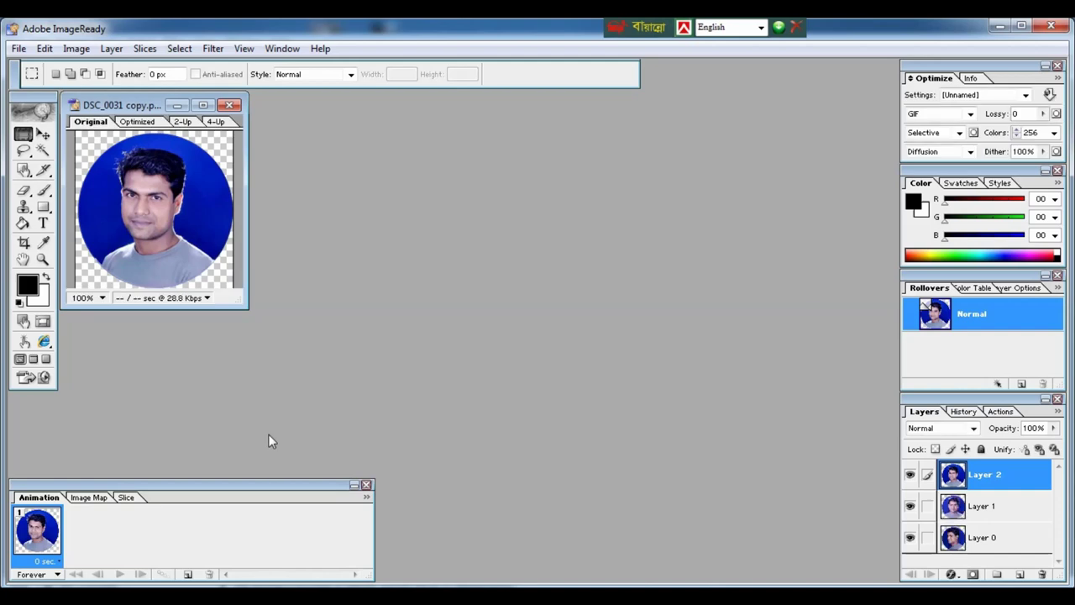
{"action": "left_click_drag", "start_coordinate": [186, 480], "coordinate": [409, 329]}
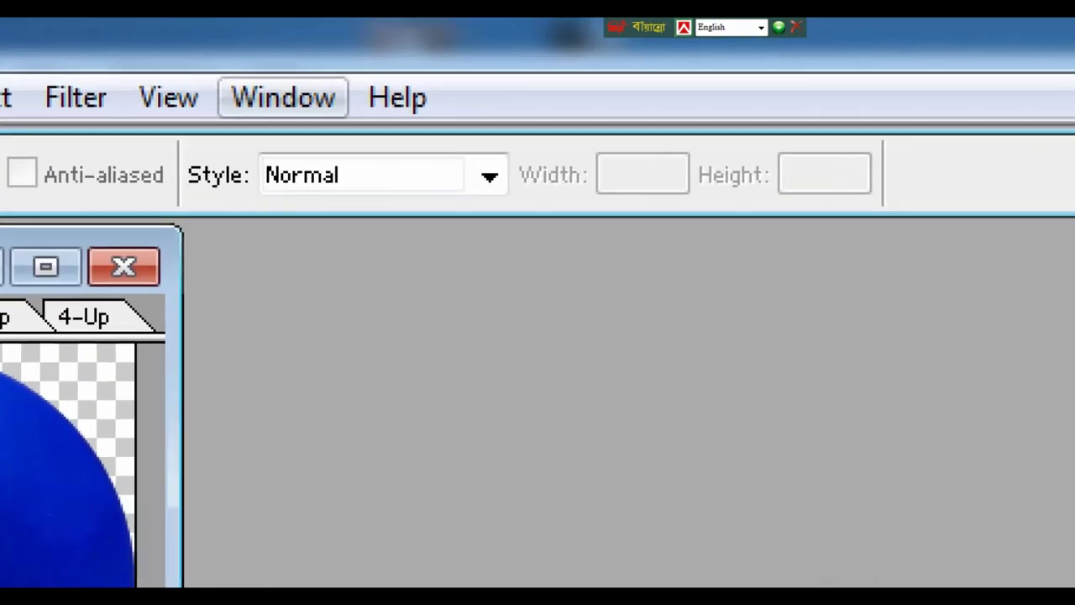
{"action": "left_click_drag", "start_coordinate": [223, 81], "coordinate": [370, 136]}
{"action": "left_click", "coordinate": [283, 97]}
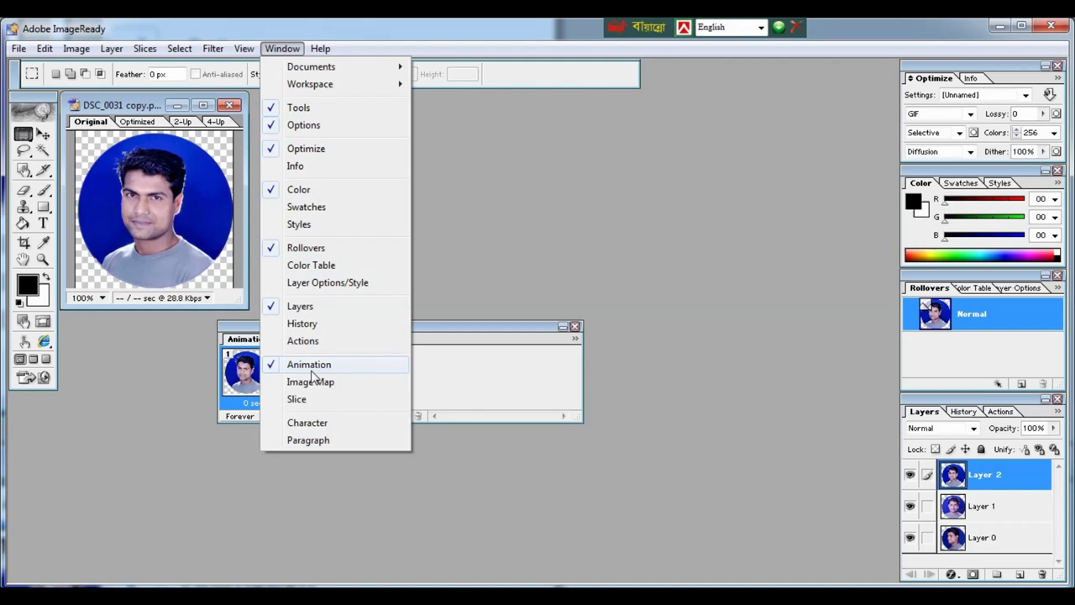
{"action": "left_click", "coordinate": [478, 326]}
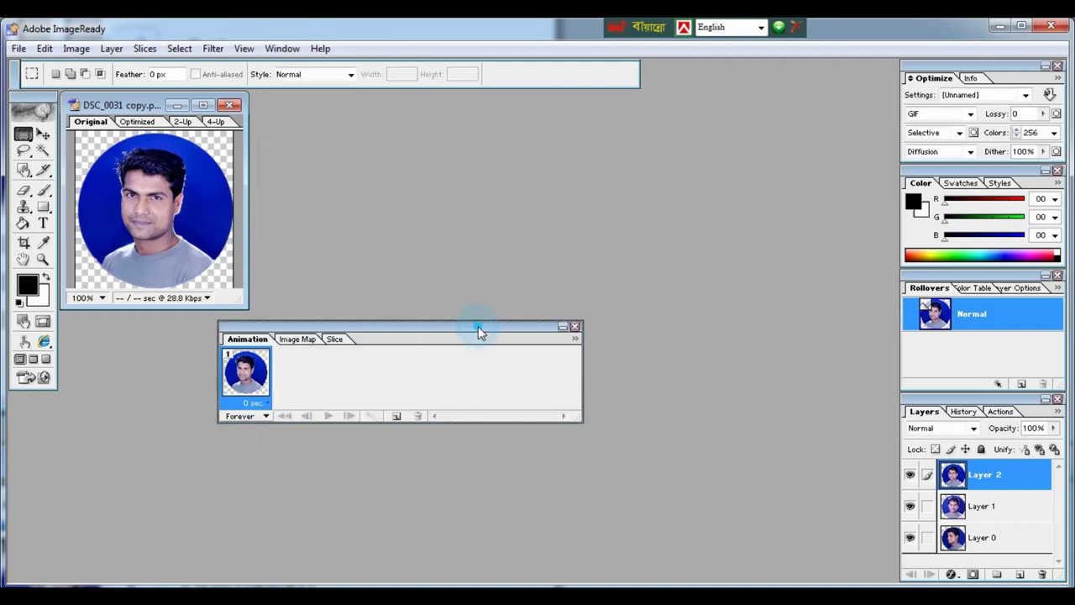
{"action": "double_click", "coordinate": [478, 326]}
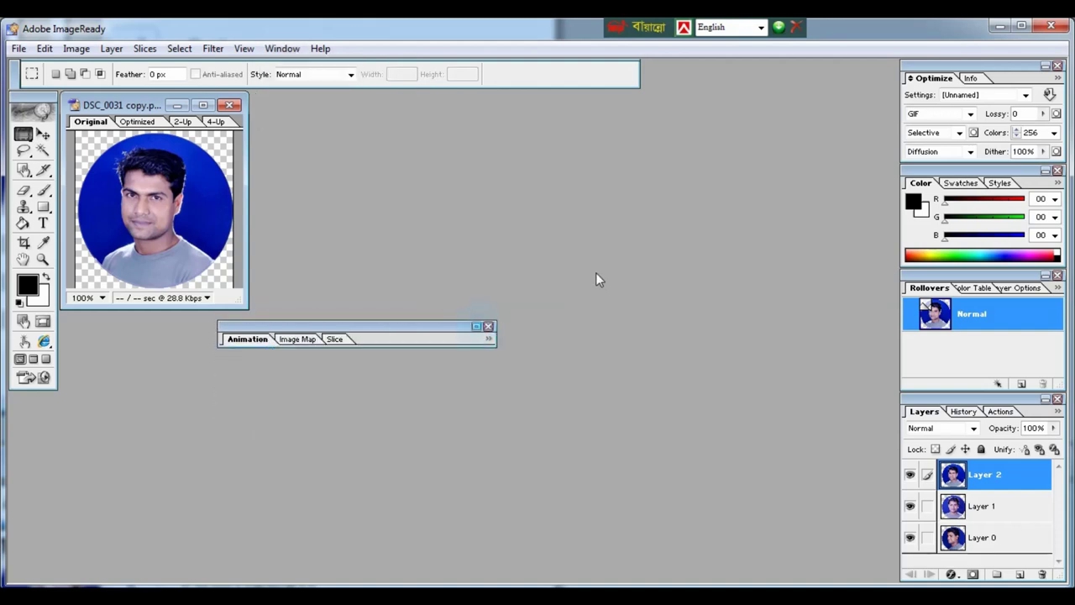
Duplicate the animation frame to make three frames.
{"action": "left_click", "coordinate": [475, 326]}
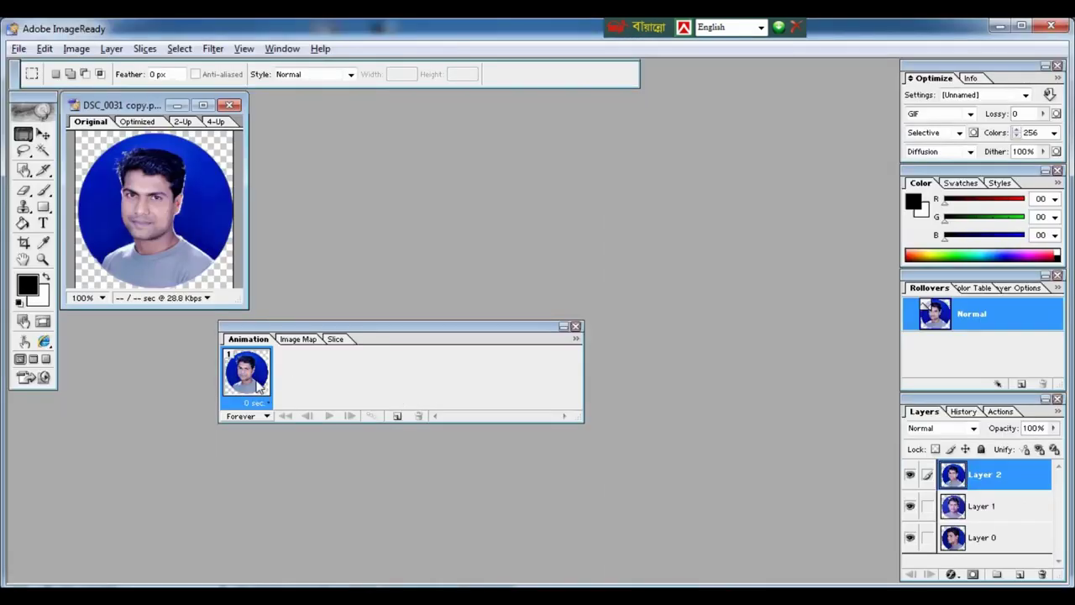
{"action": "left_click_drag", "start_coordinate": [290, 379], "coordinate": [292, 386]}
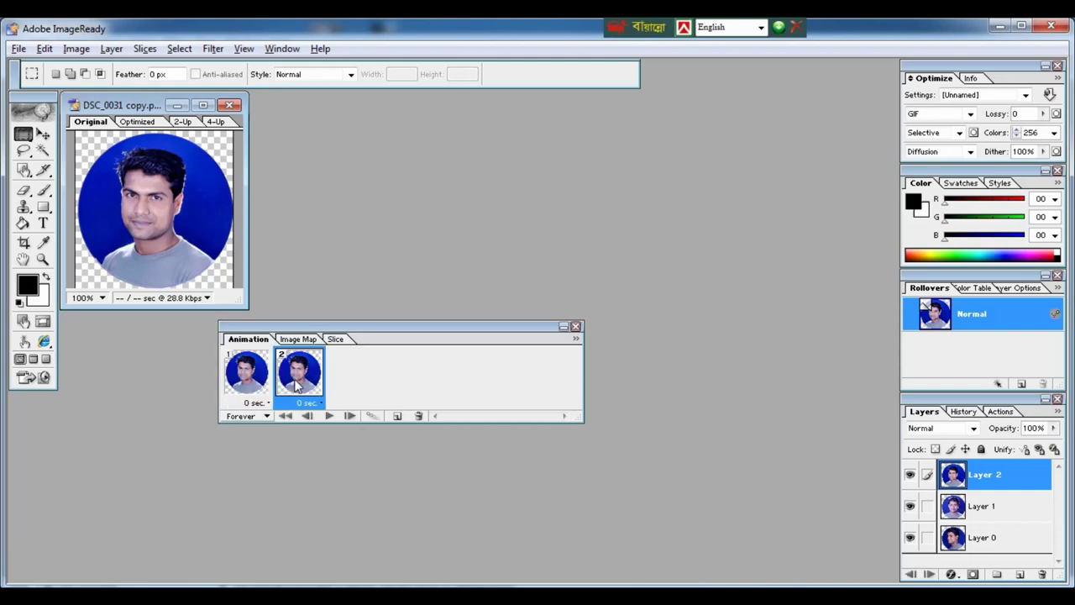
{"action": "left_click_drag", "start_coordinate": [296, 384], "coordinate": [341, 385]}
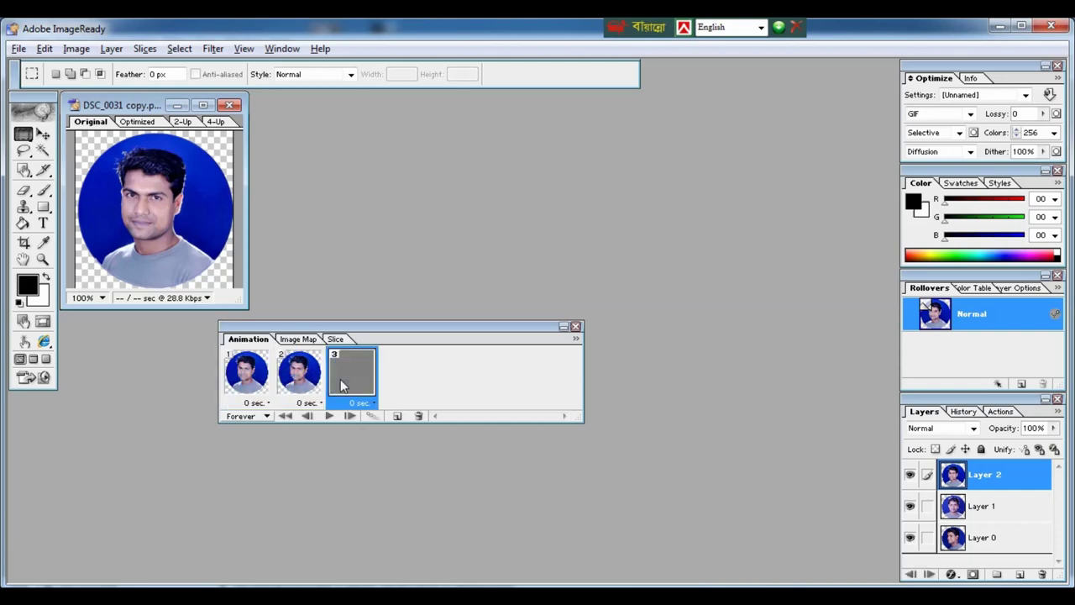
Set layer visibility so frame 1 shows Layer 2, frame 2 Layer 1, and frame 3 Layer 0.
{"action": "left_click", "coordinate": [249, 391]}
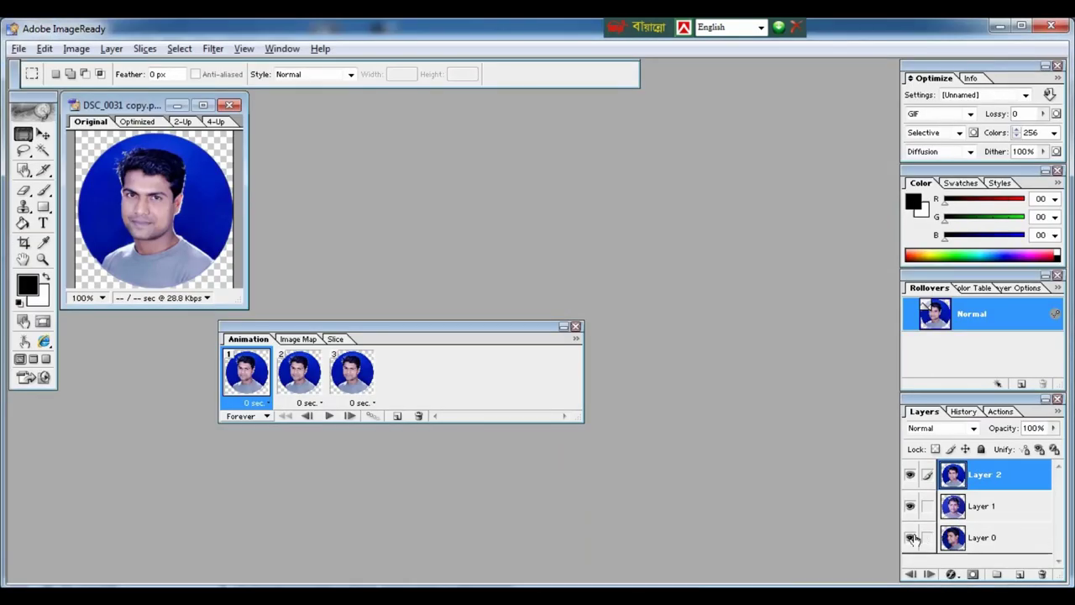
{"action": "left_click", "coordinate": [910, 537]}
{"action": "left_click", "coordinate": [910, 506]}
{"action": "left_click", "coordinate": [308, 385]}
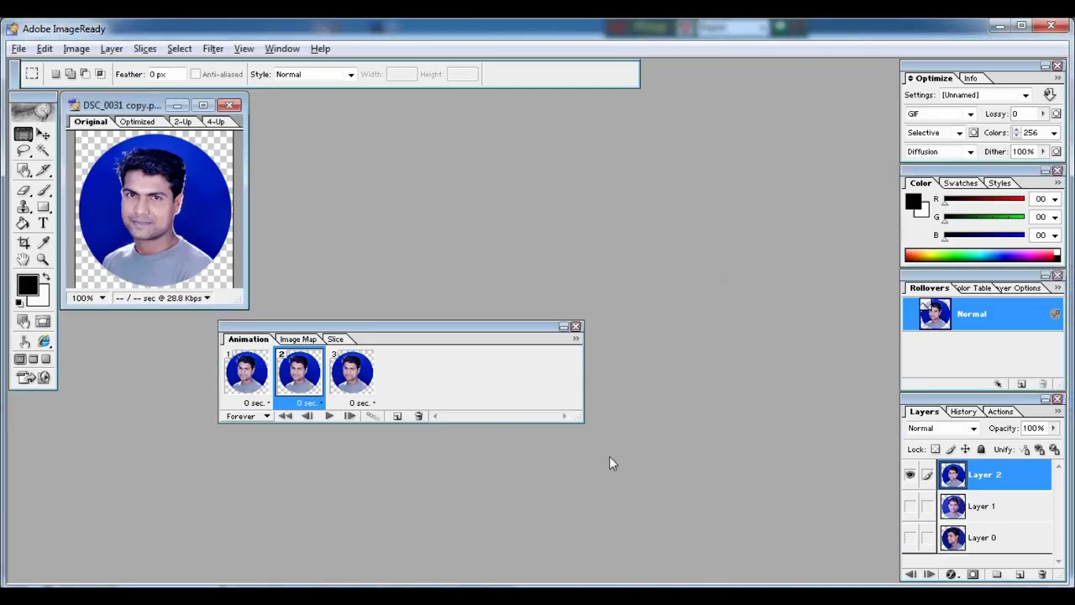
{"action": "left_click", "coordinate": [991, 510]}
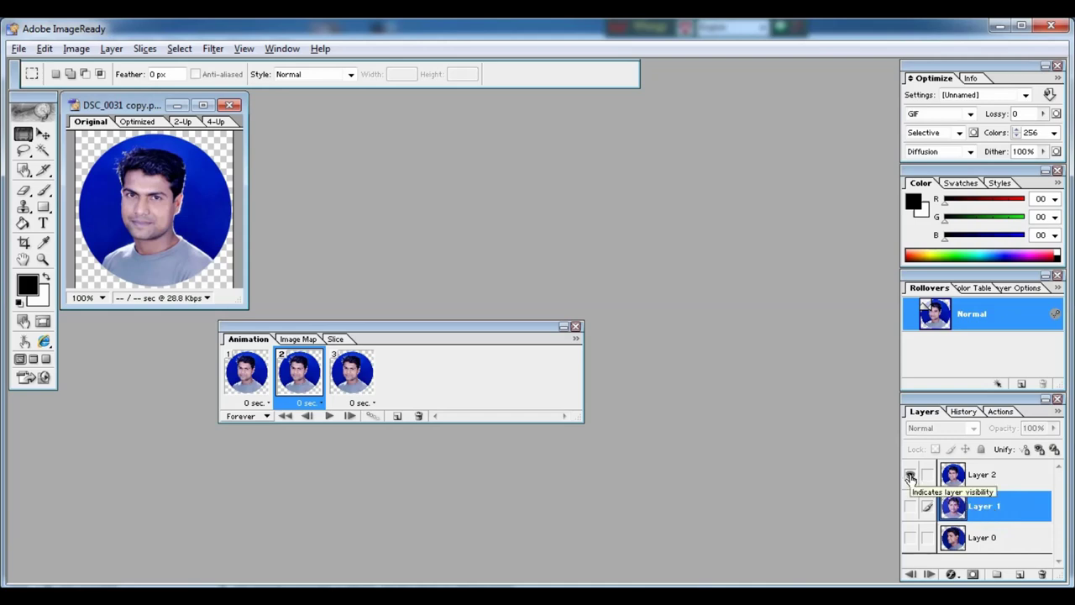
{"action": "left_click", "coordinate": [910, 476]}
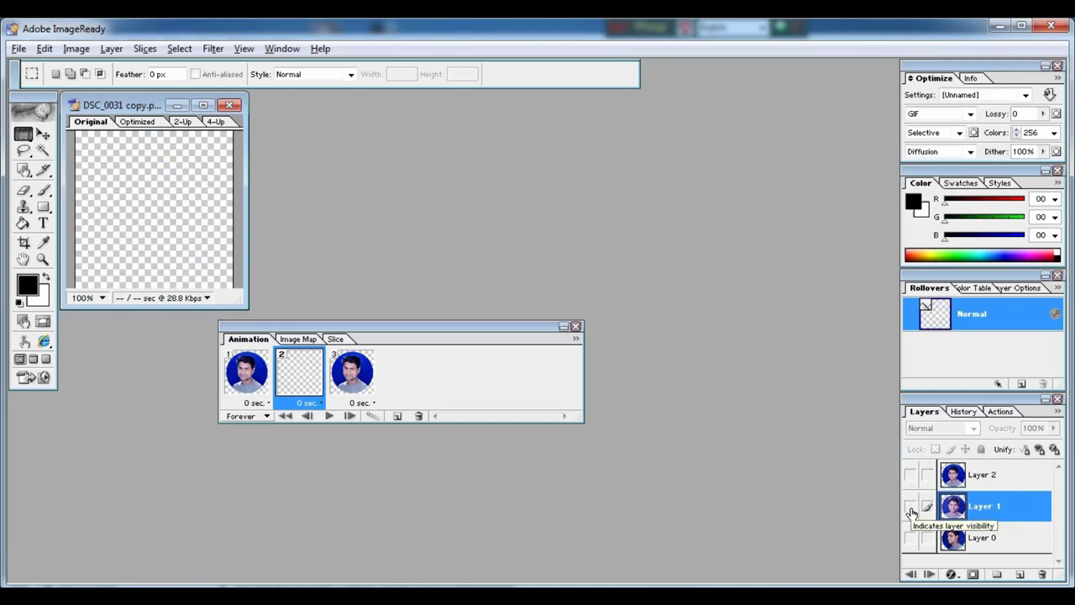
{"action": "left_click", "coordinate": [910, 507]}
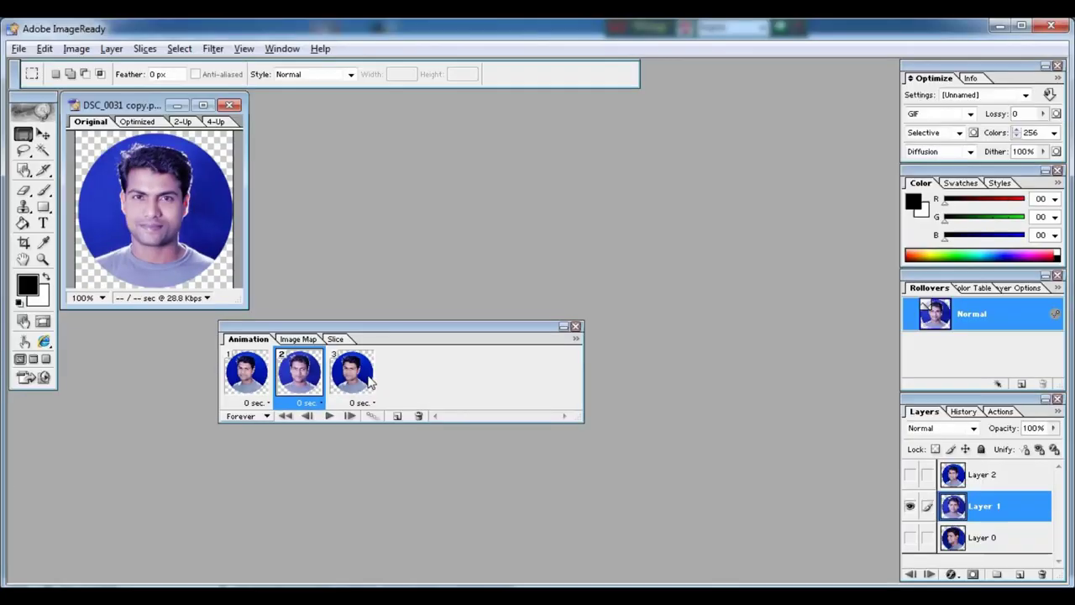
{"action": "left_click", "coordinate": [360, 378]}
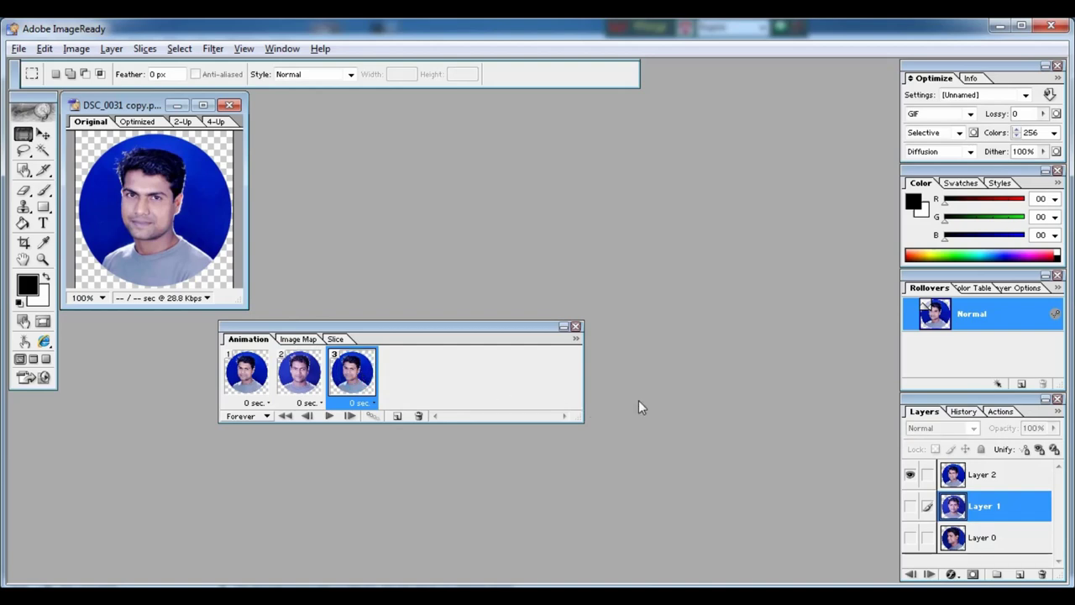
{"action": "left_click", "coordinate": [911, 538]}
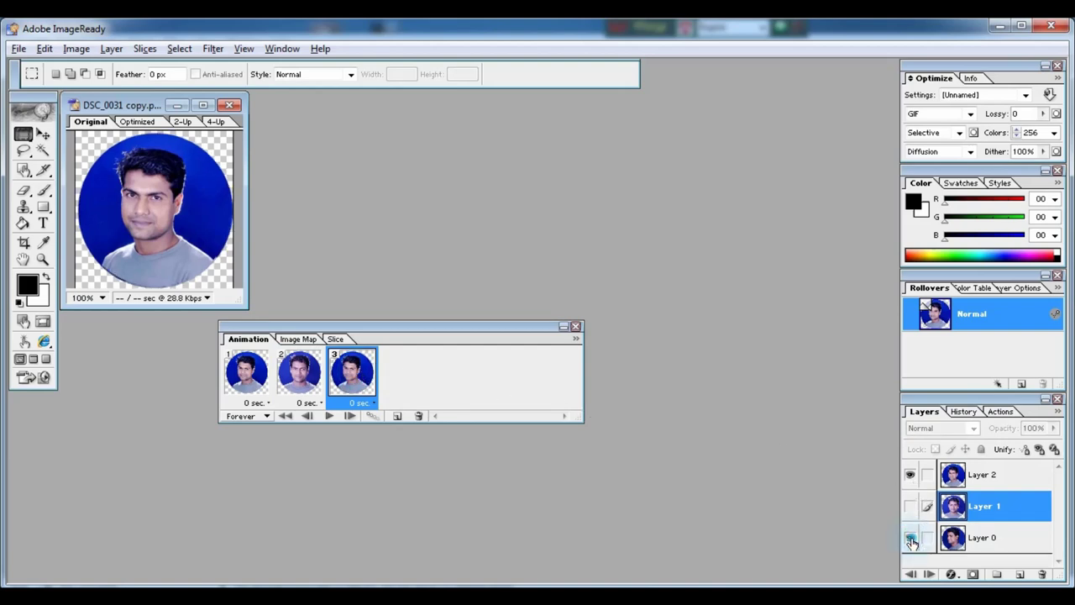
{"action": "left_click", "coordinate": [911, 476]}
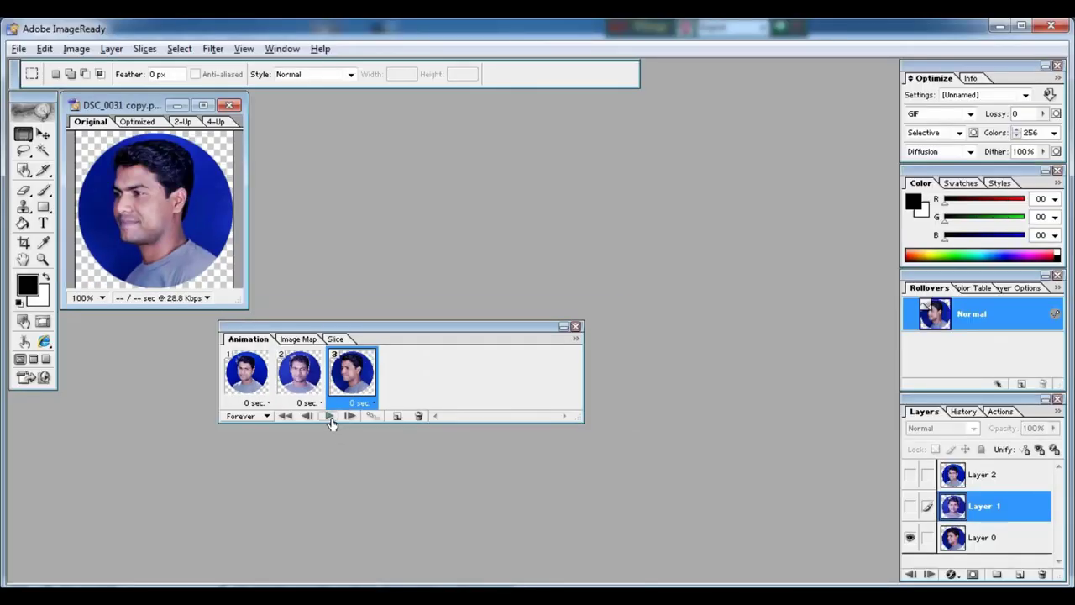
{"action": "left_click", "coordinate": [328, 417]}
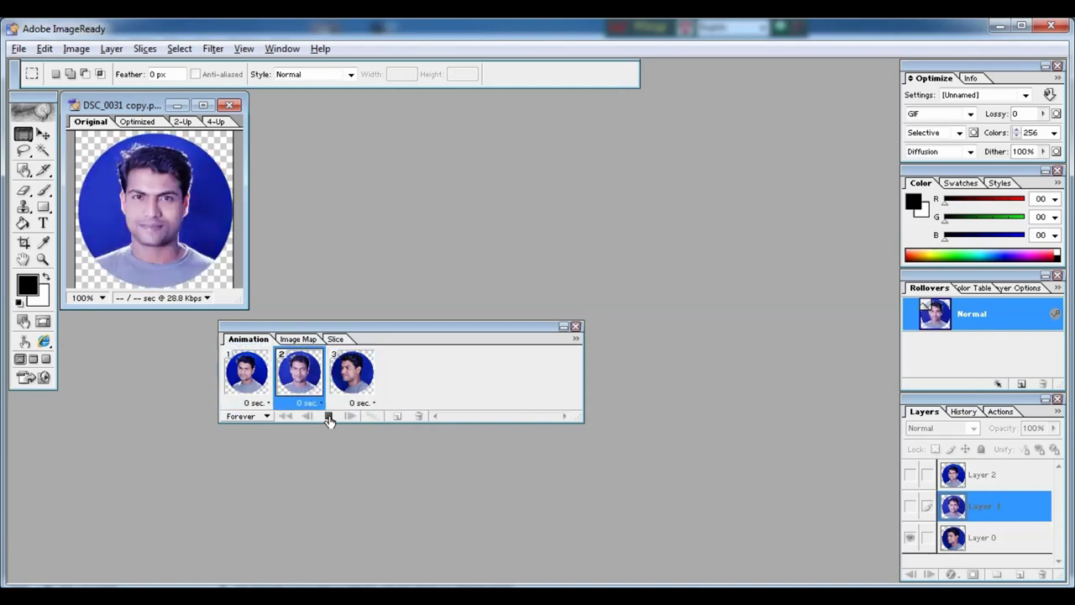
{"action": "left_click", "coordinate": [329, 416]}
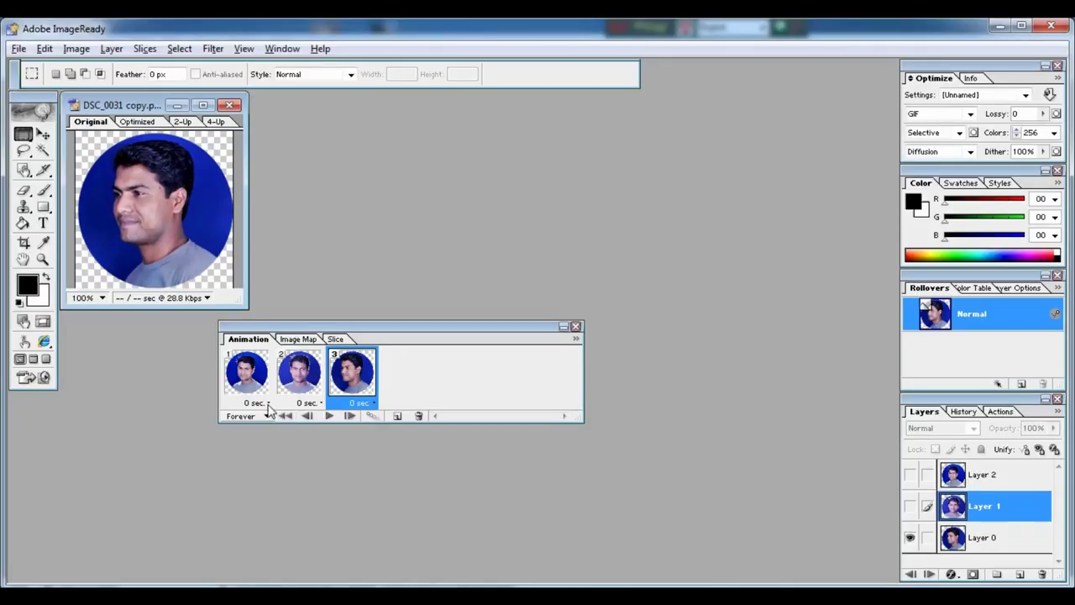
Set the delay of frames 1, 2 and 3 to 0.2 seconds.
{"action": "left_click", "coordinate": [244, 379]}
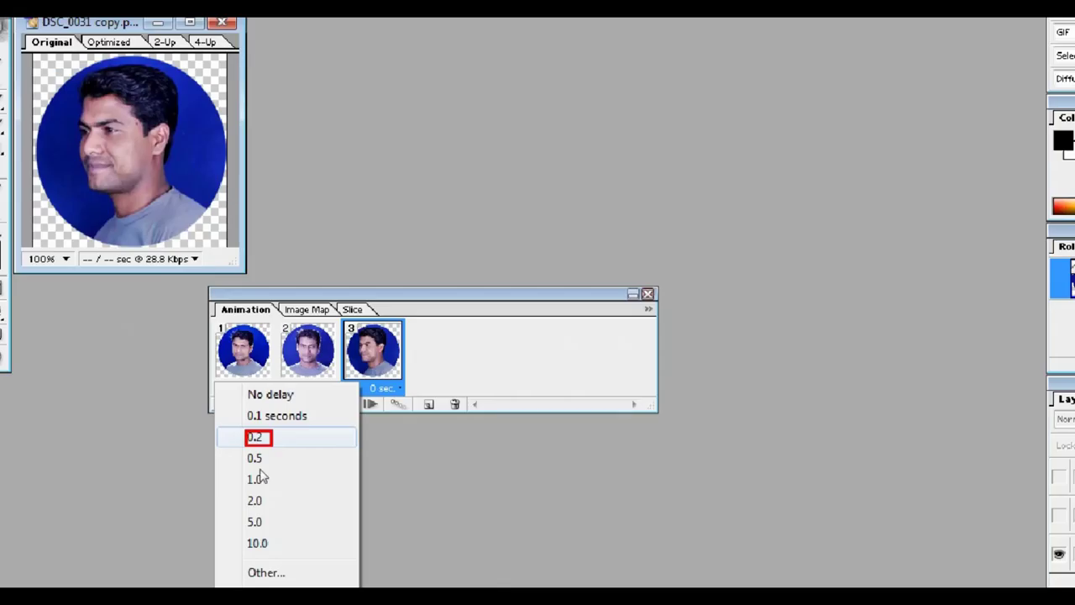
{"action": "left_click", "coordinate": [252, 390]}
{"action": "left_click", "coordinate": [261, 403]}
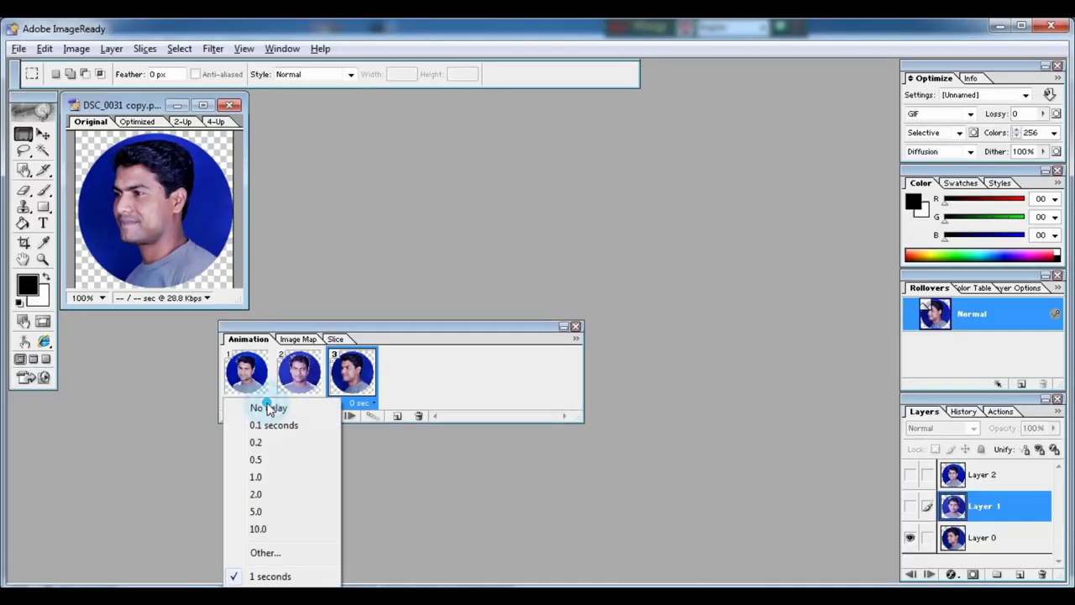
{"action": "left_click", "coordinate": [256, 443]}
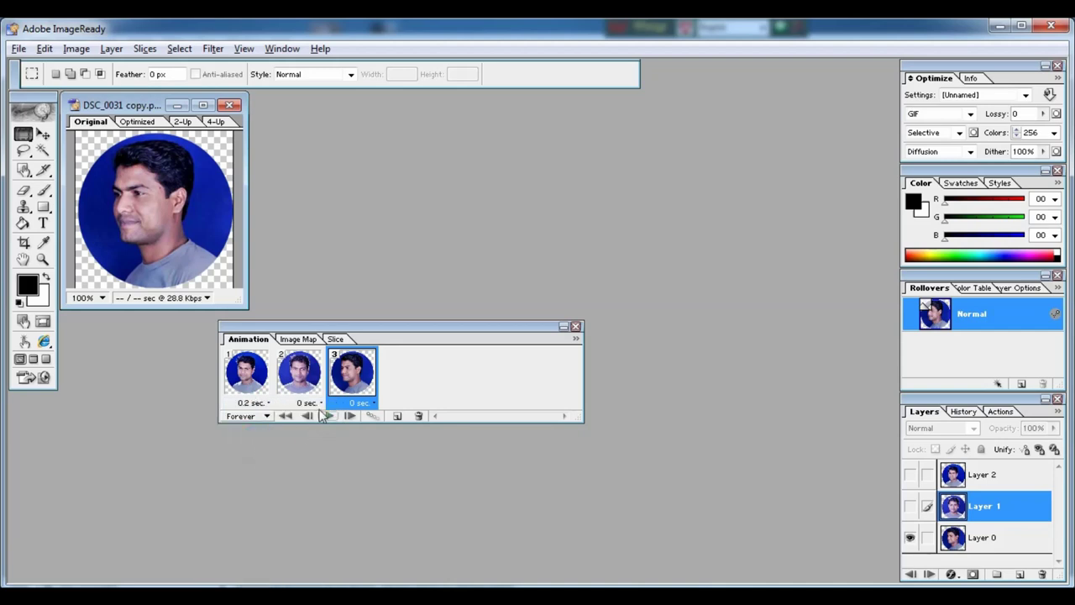
{"action": "left_click", "coordinate": [308, 403]}
{"action": "left_click", "coordinate": [308, 448]}
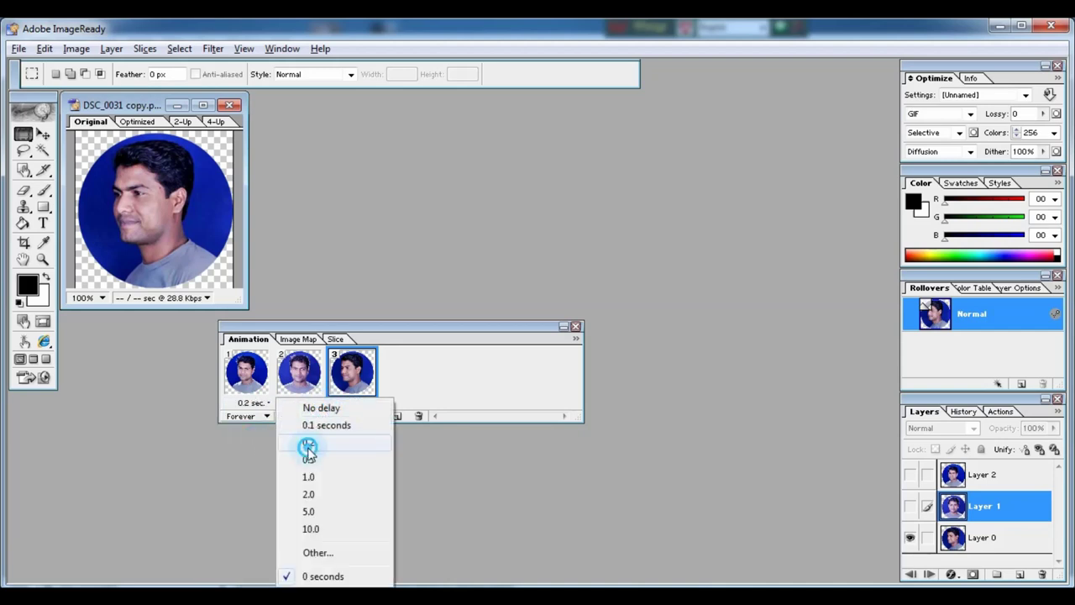
{"action": "left_click", "coordinate": [374, 404]}
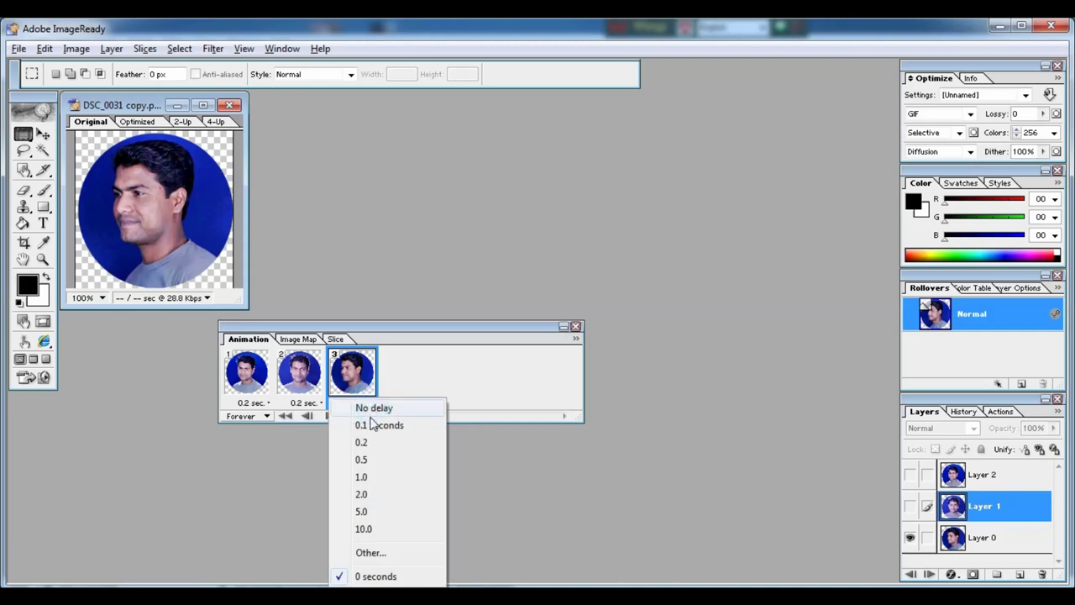
{"action": "left_click", "coordinate": [362, 443]}
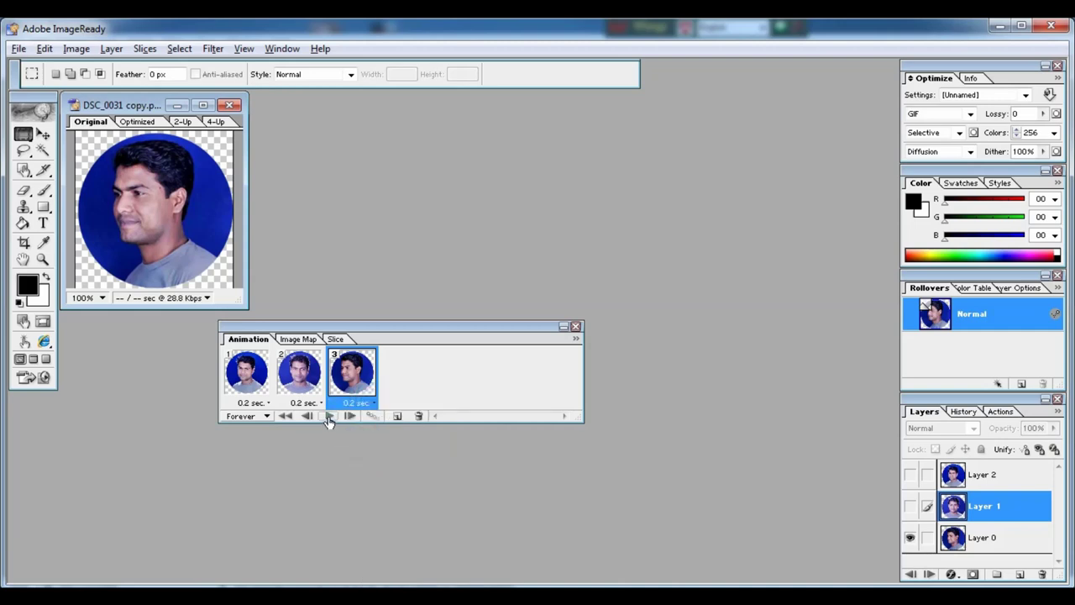
Preview the animation and keep its looping set to Forever.
{"action": "left_click", "coordinate": [328, 418]}
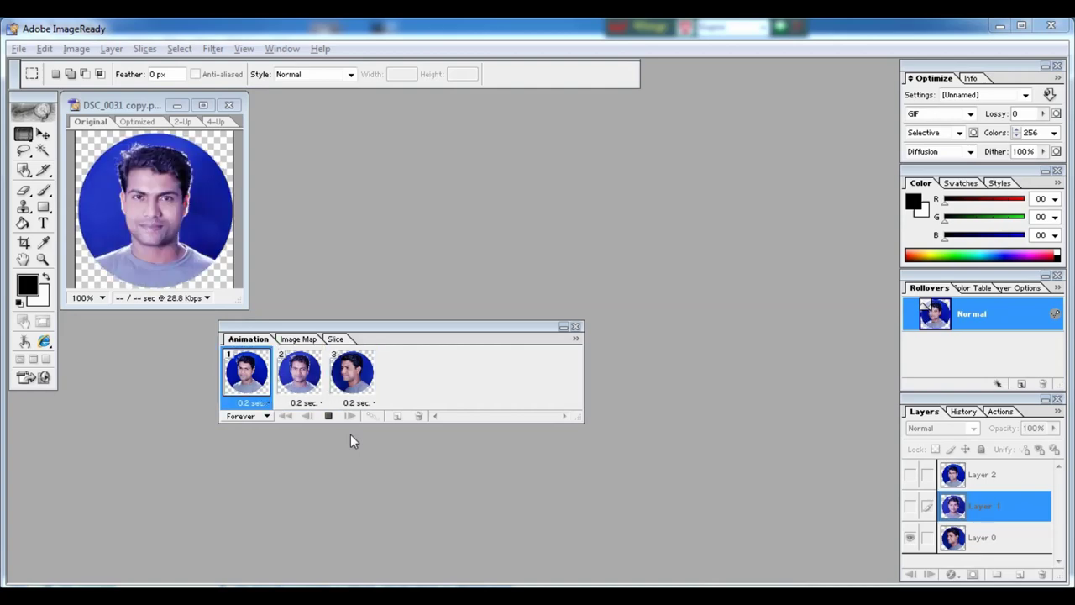
{"action": "left_click", "coordinate": [328, 417]}
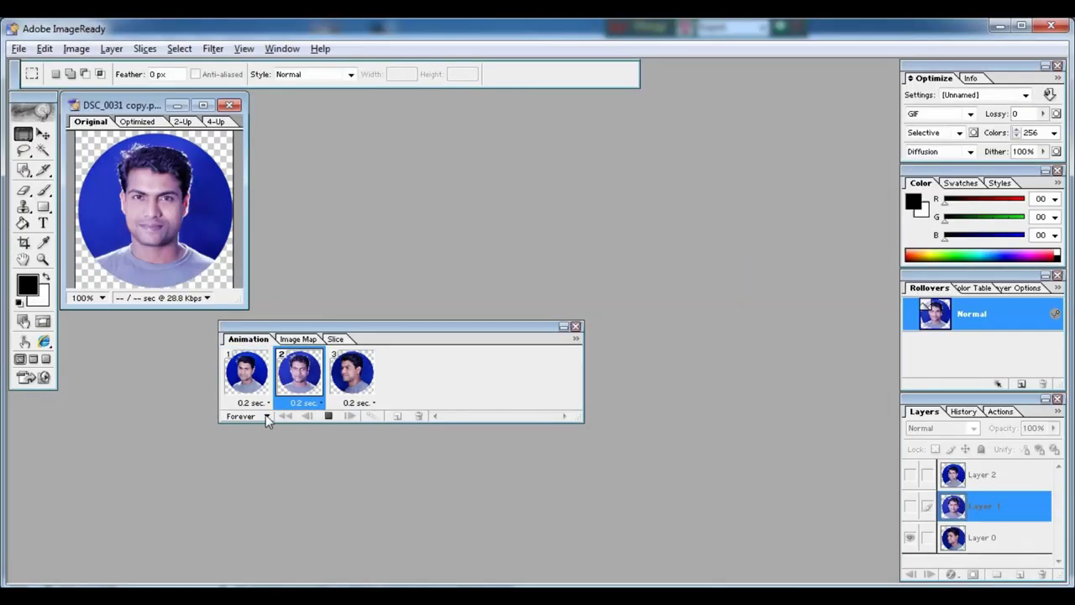
{"action": "left_click", "coordinate": [266, 412]}
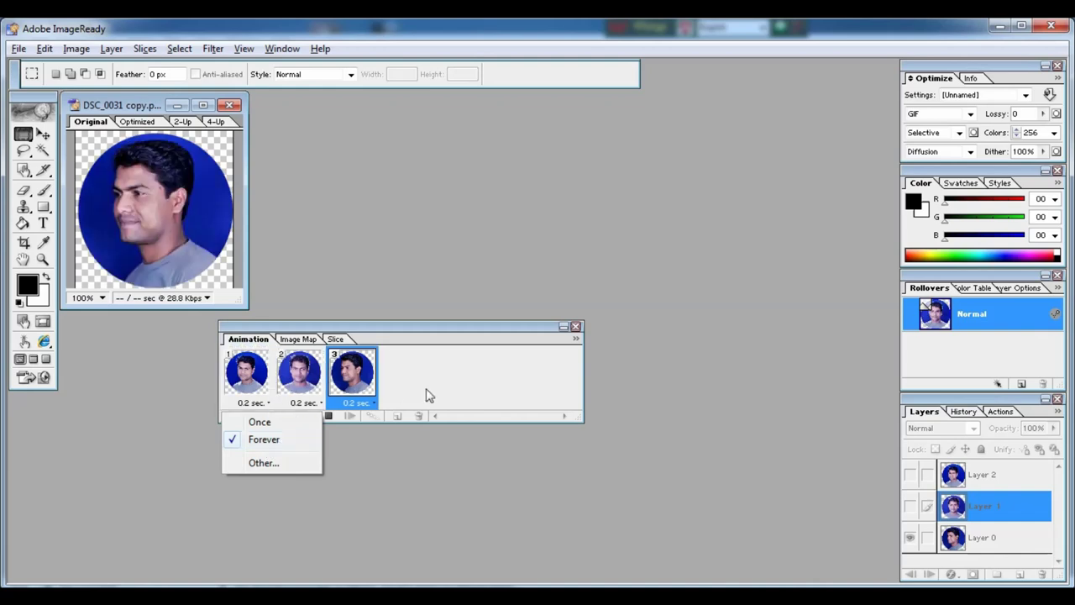
{"action": "left_click", "coordinate": [264, 438]}
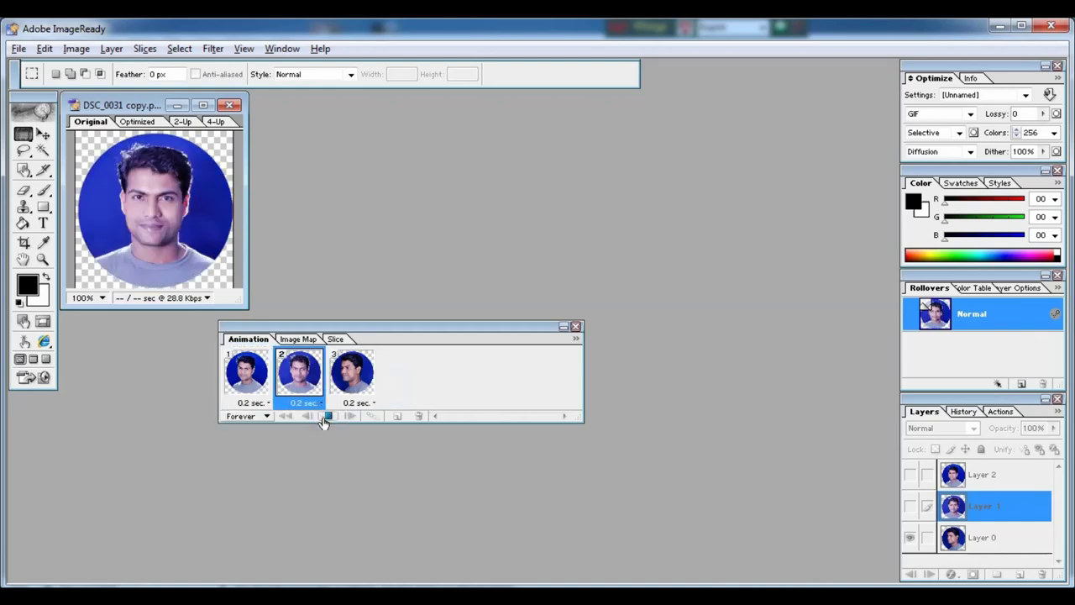
{"action": "left_click", "coordinate": [327, 416]}
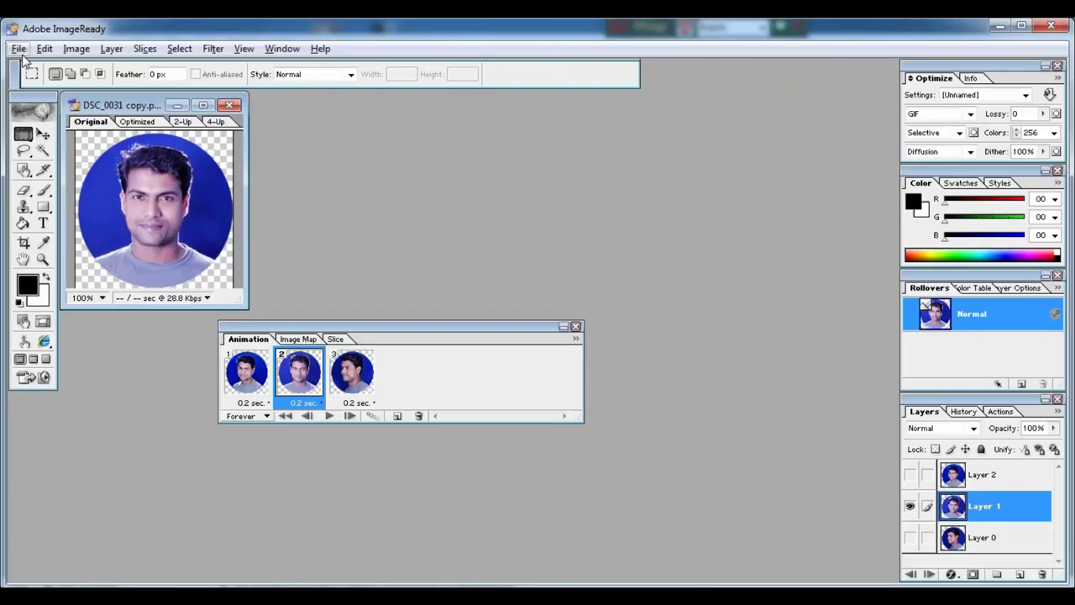
Save the optimized animation as GIF 'DSC_0031 copy' on the Desktop.
{"action": "left_click", "coordinate": [56, 76]}
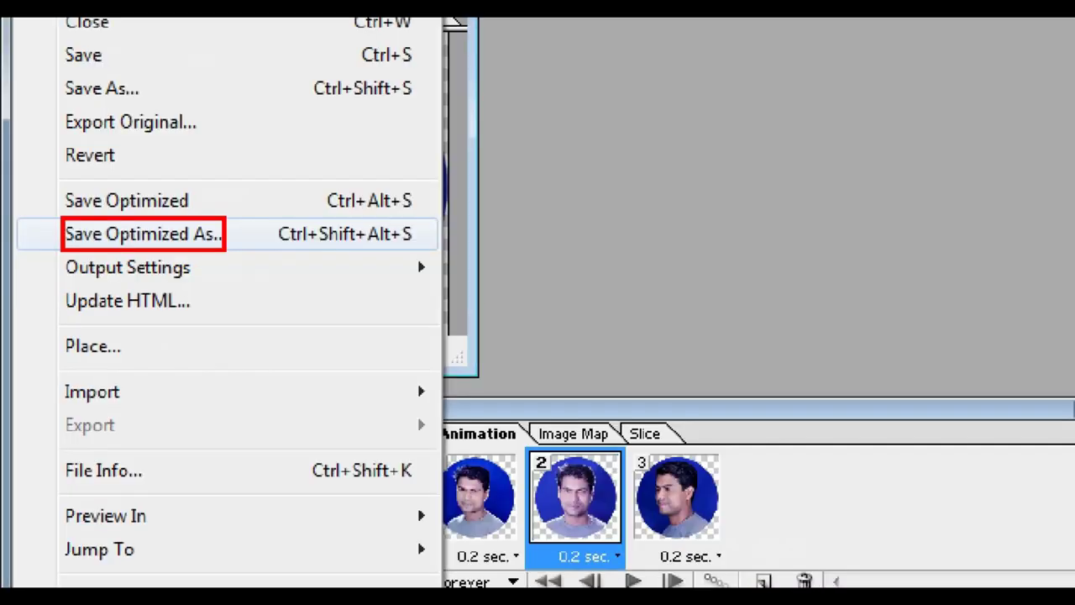
{"action": "left_click", "coordinate": [168, 232]}
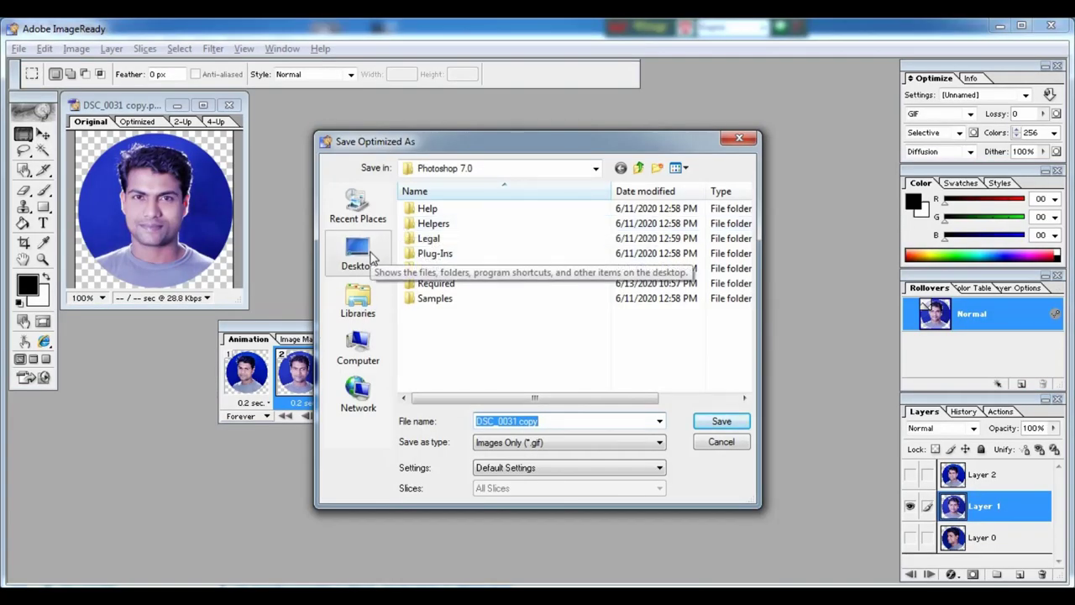
{"action": "left_click", "coordinate": [373, 256]}
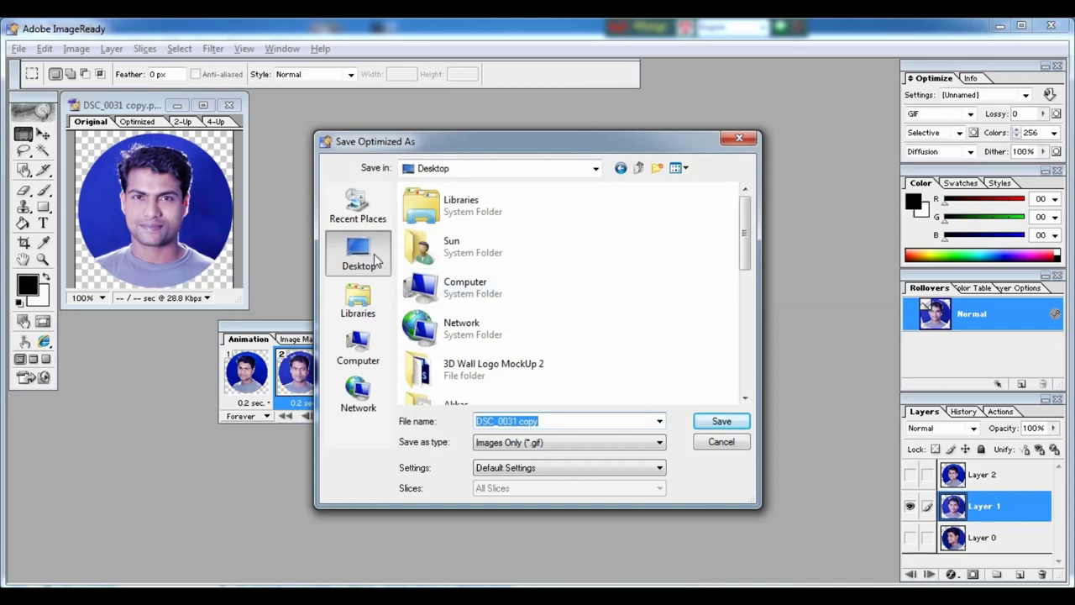
{"action": "left_click", "coordinate": [375, 261]}
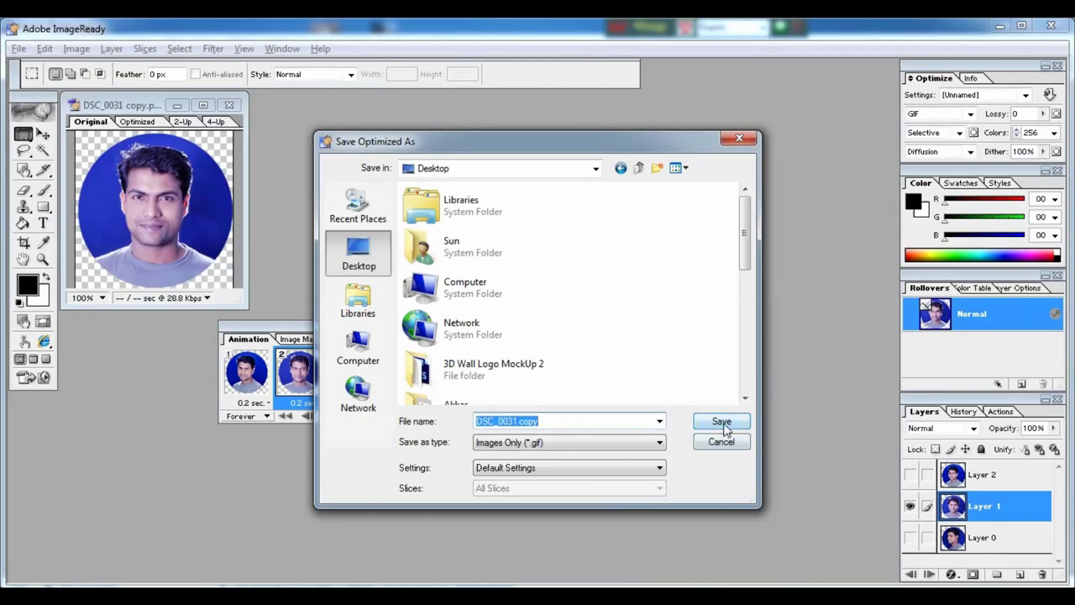
{"action": "left_click", "coordinate": [811, 317]}
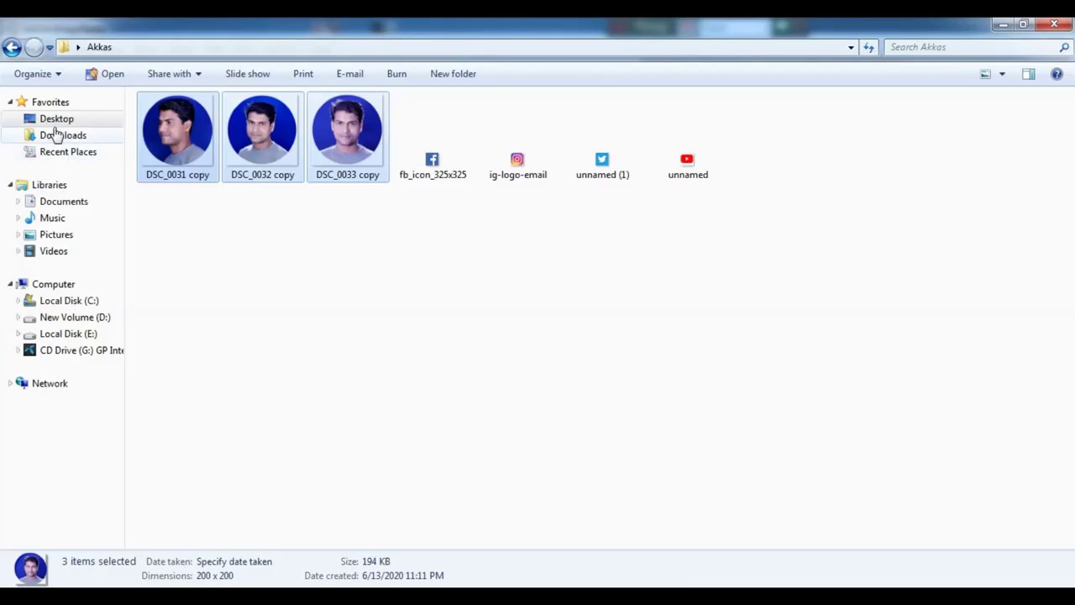
Find the DSC_0031-copy GIF on the Desktop and open it to preview.
{"action": "left_click", "coordinate": [50, 124]}
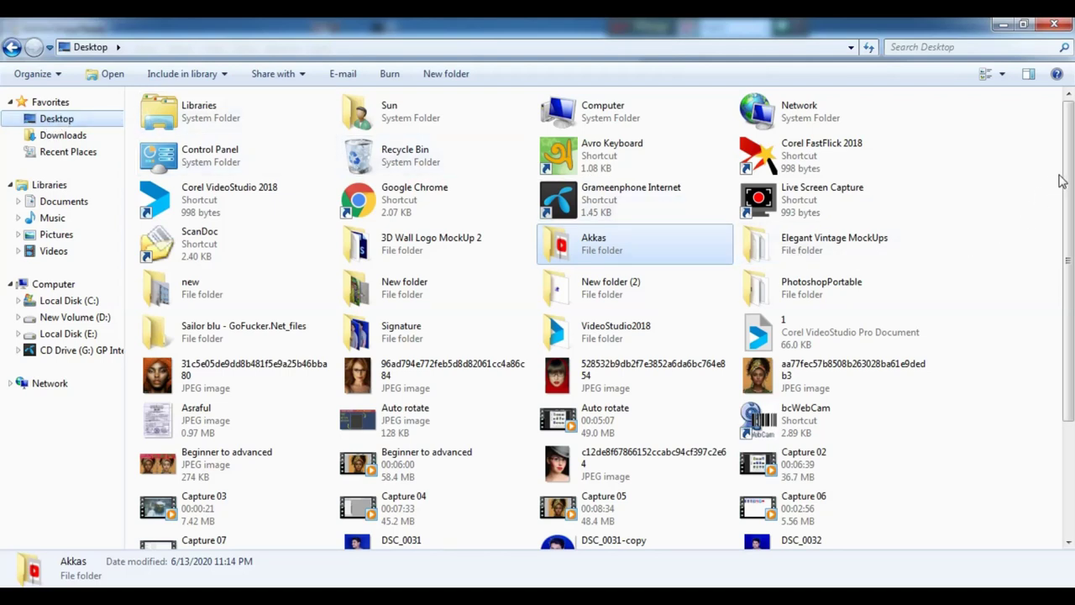
{"action": "scroll", "coordinate": [1071, 259], "scroll_direction": "down", "scroll_amount": 1}
{"action": "scroll", "coordinate": [1071, 258], "scroll_direction": "down", "scroll_amount": 3}
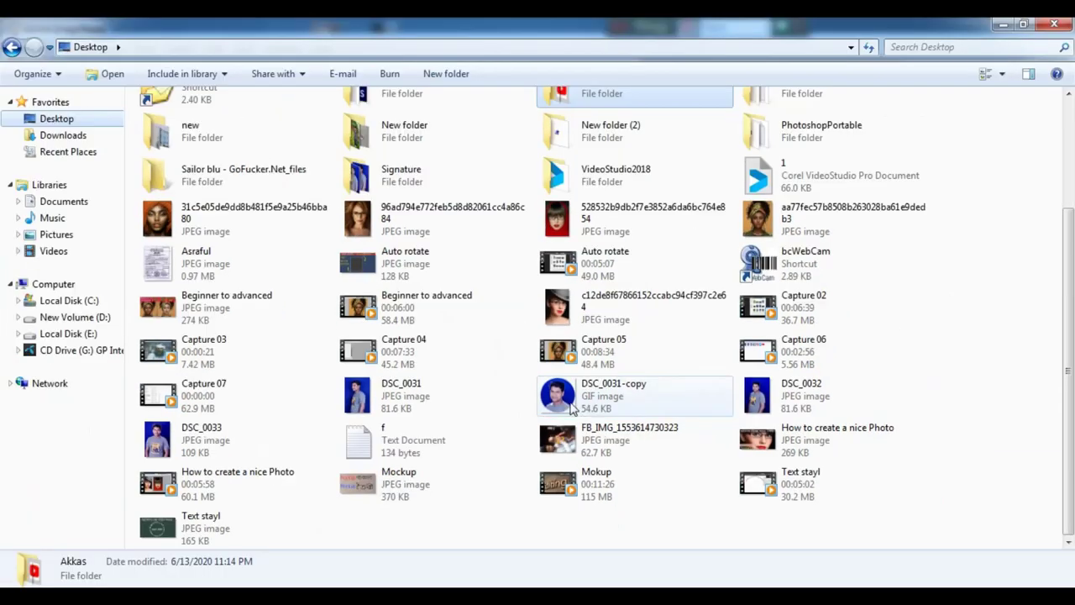
{"action": "left_click", "coordinate": [574, 407]}
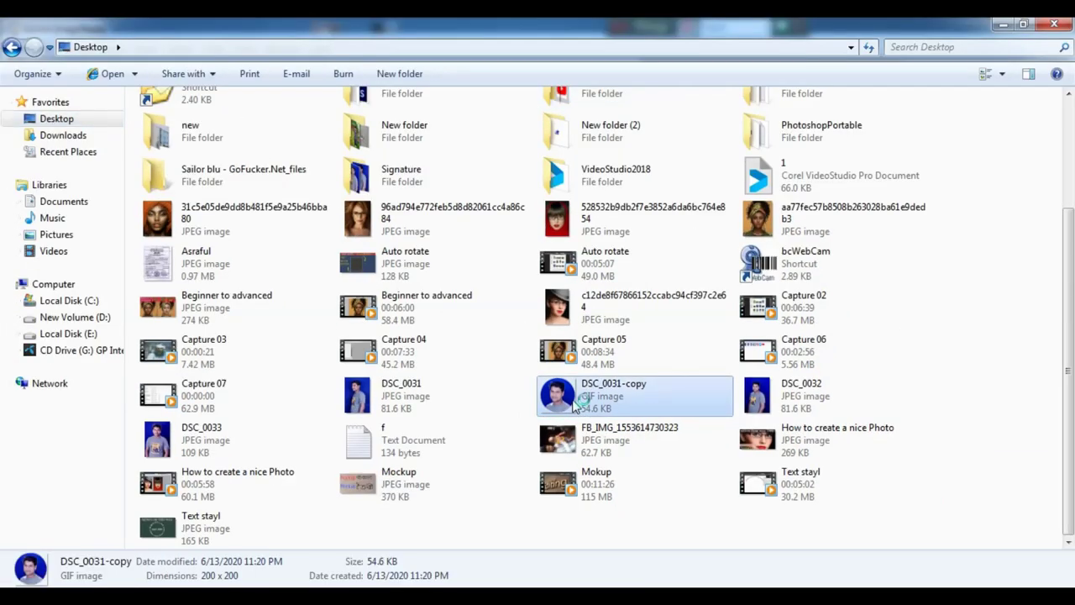
{"action": "double_click", "coordinate": [574, 406]}
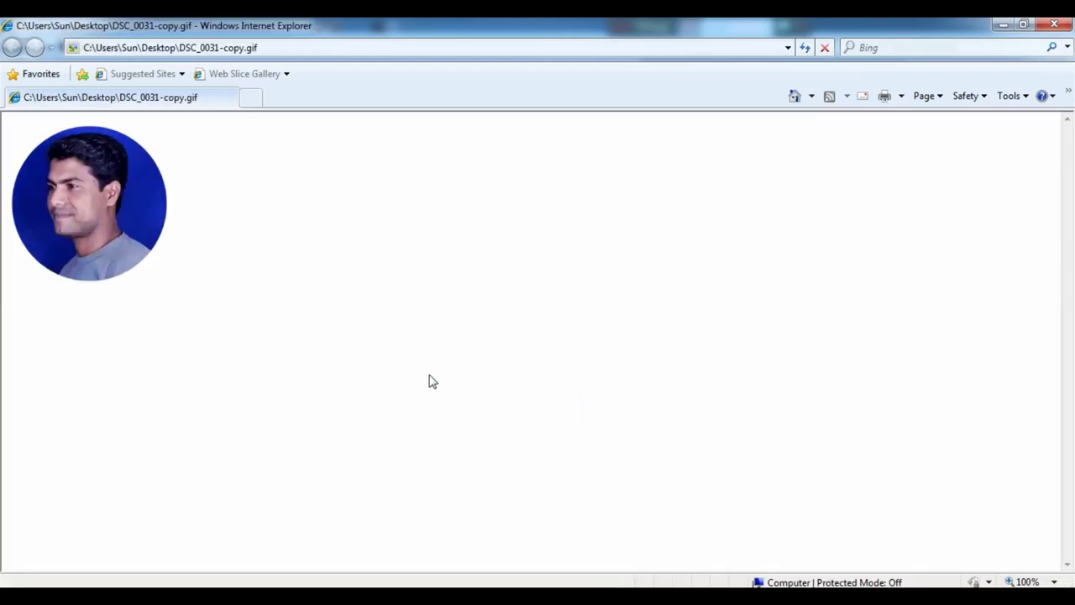
Close the Internet Explorer GIF preview and switch to Google Chrome.
{"action": "left_click", "coordinate": [1054, 24]}
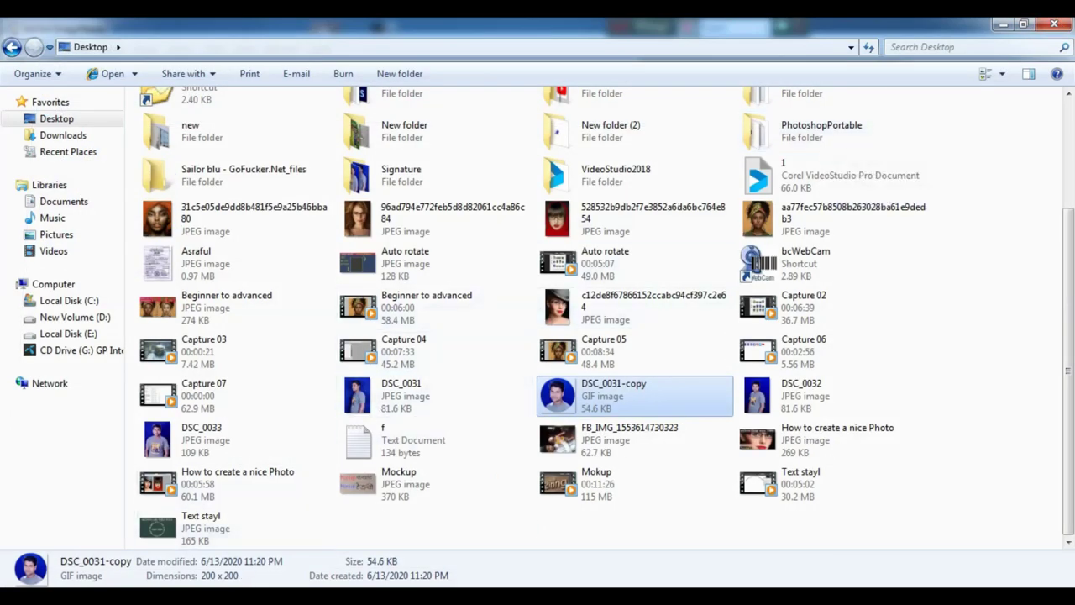
{"action": "left_click", "coordinate": [216, 587]}
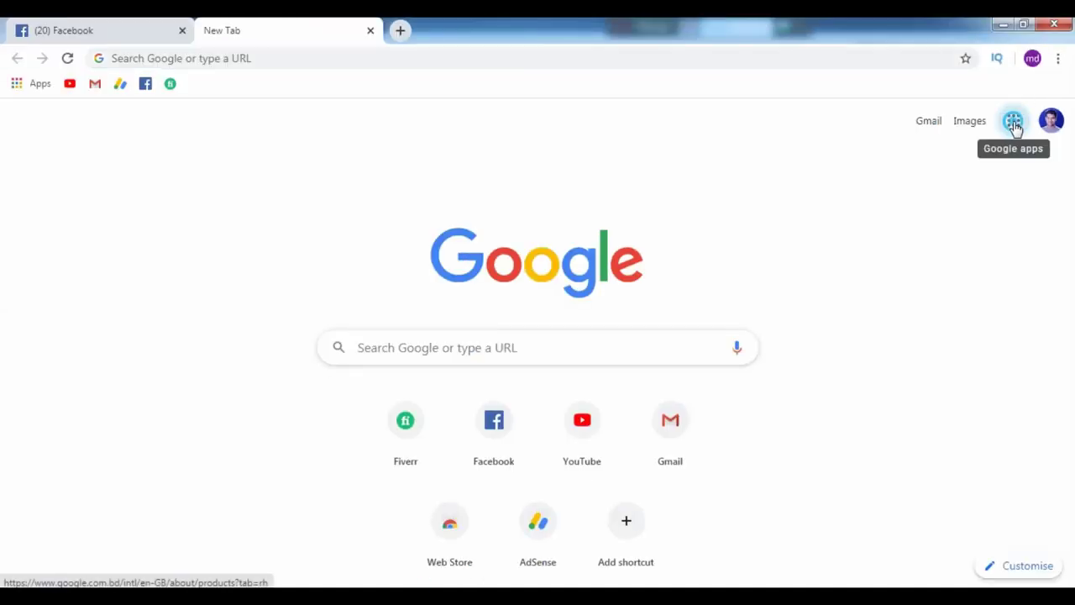
Go to Google Drive via the Google apps grid and create a new Google Docs document.
{"action": "left_click", "coordinate": [1014, 122]}
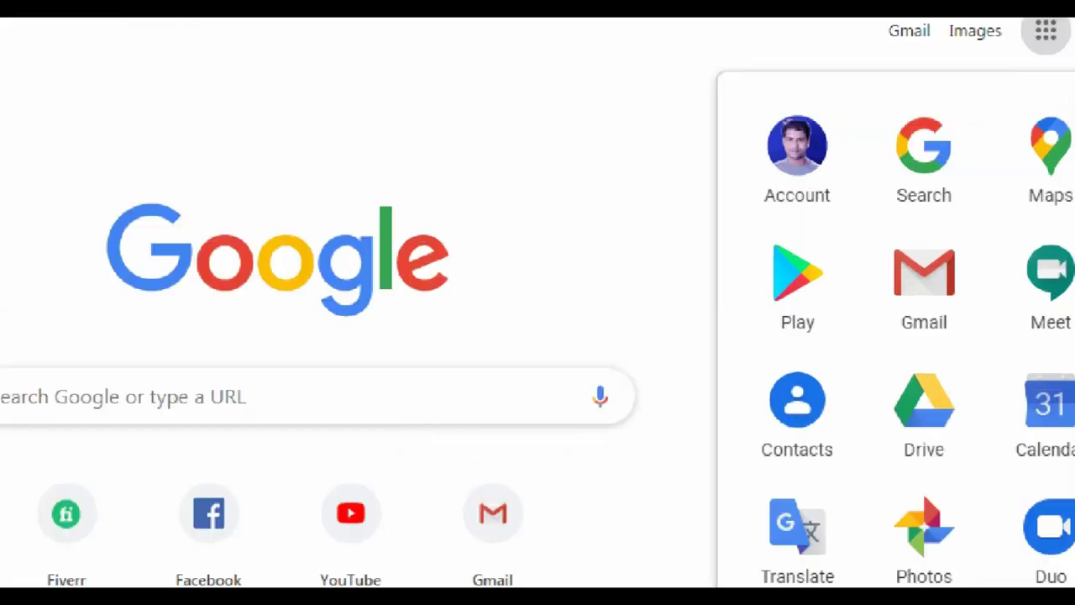
{"action": "left_click", "coordinate": [972, 409]}
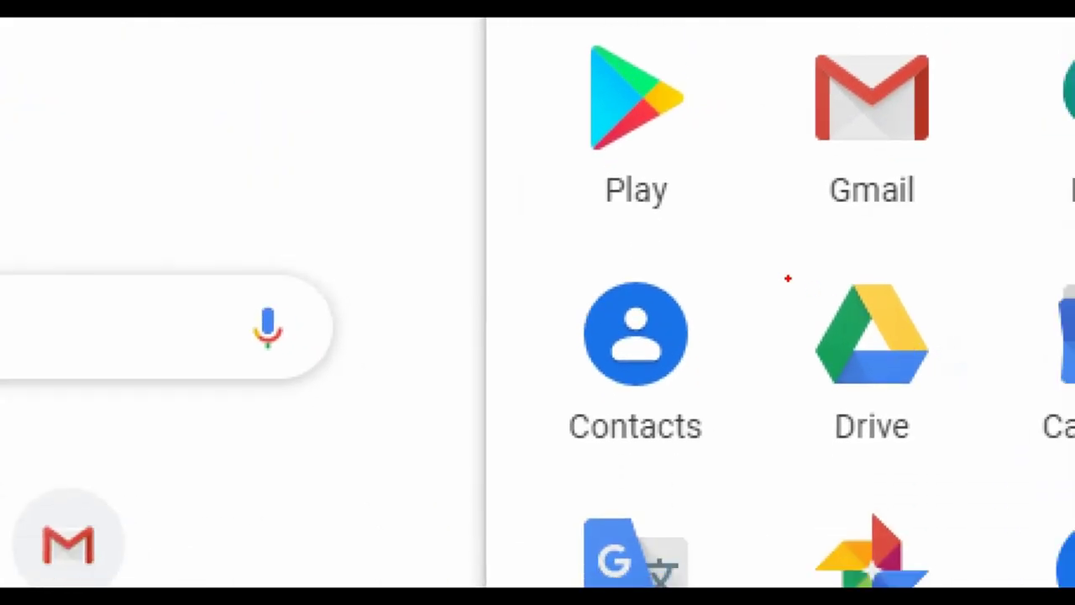
{"action": "left_click_drag", "start_coordinate": [785, 274], "coordinate": [973, 495]}
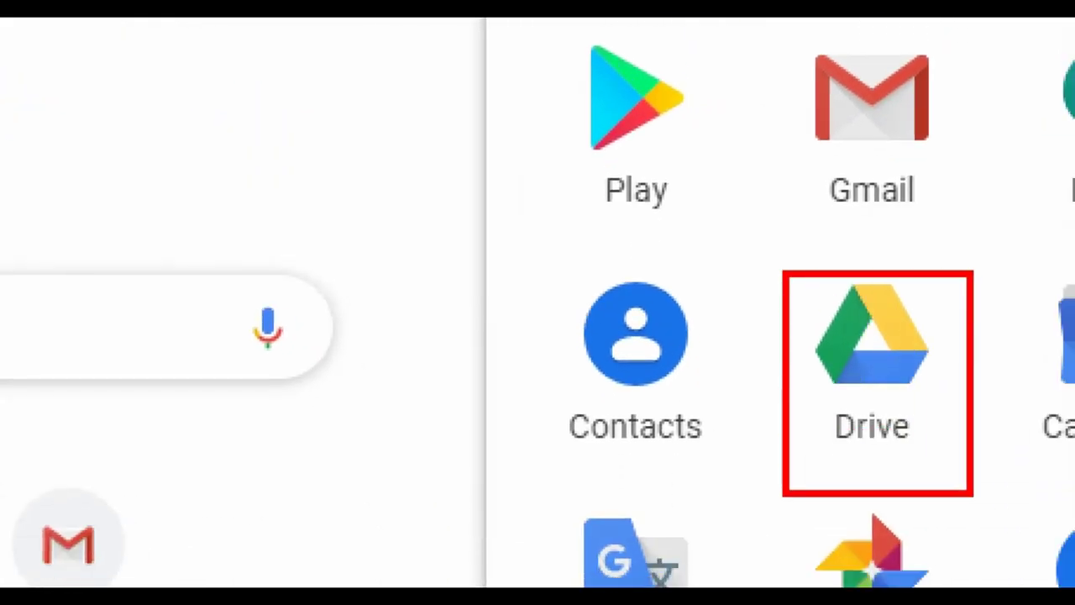
{"action": "left_click", "coordinate": [872, 344]}
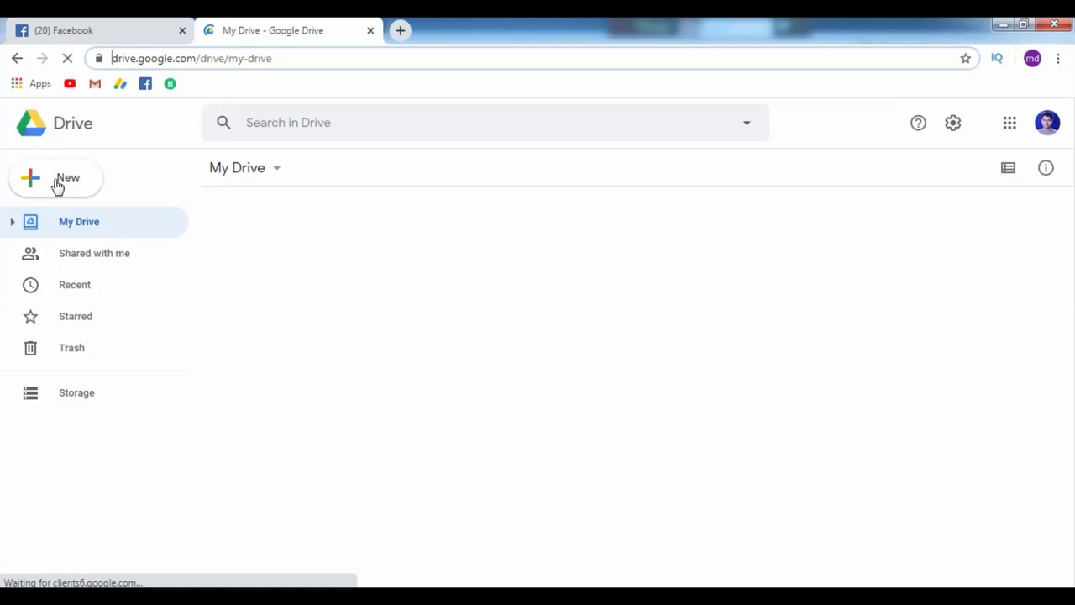
{"action": "left_click", "coordinate": [69, 180]}
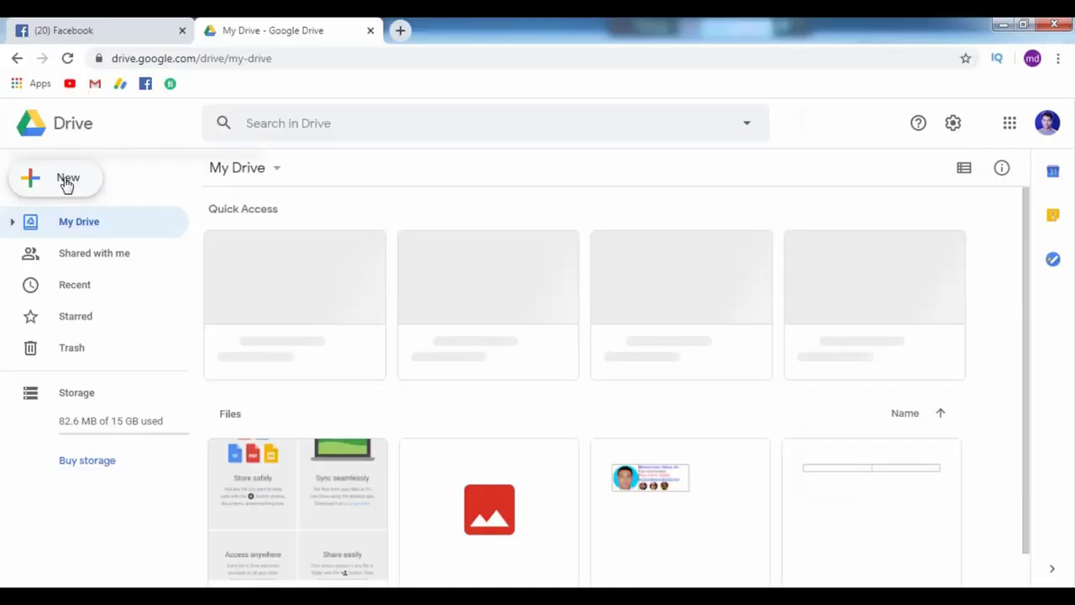
{"action": "left_click", "coordinate": [67, 180]}
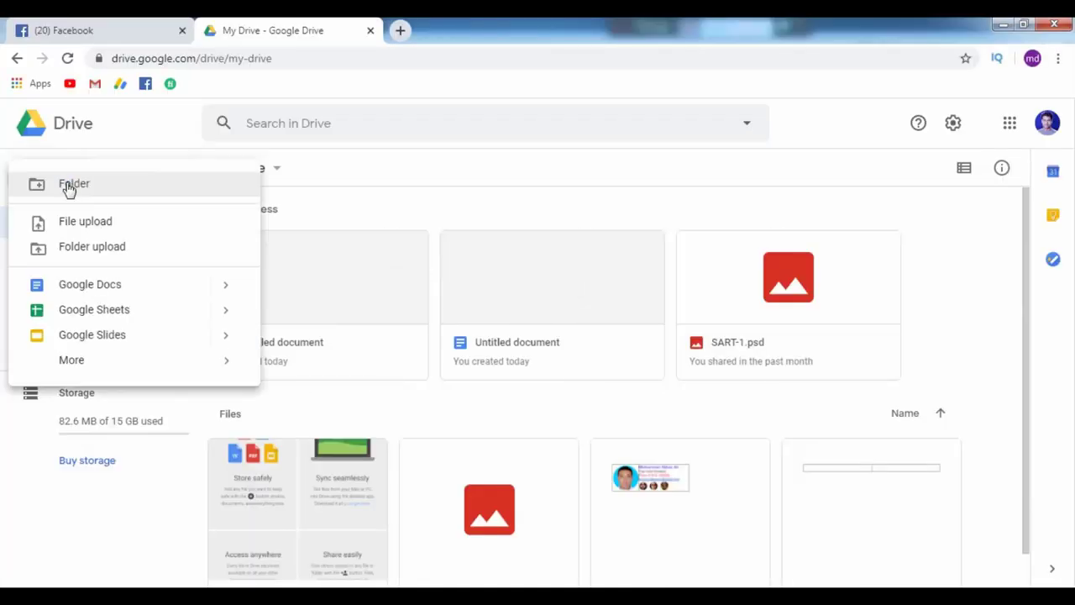
{"action": "left_click", "coordinate": [92, 285]}
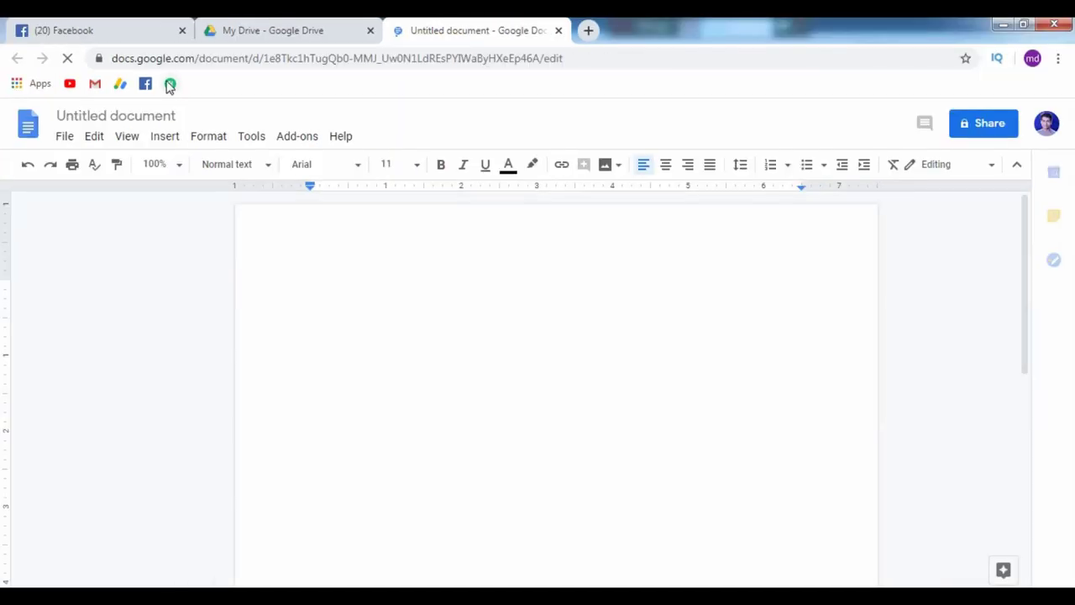
Insert a 2 x 1 table into the blank document from the Insert menu.
{"action": "left_click", "coordinate": [165, 137]}
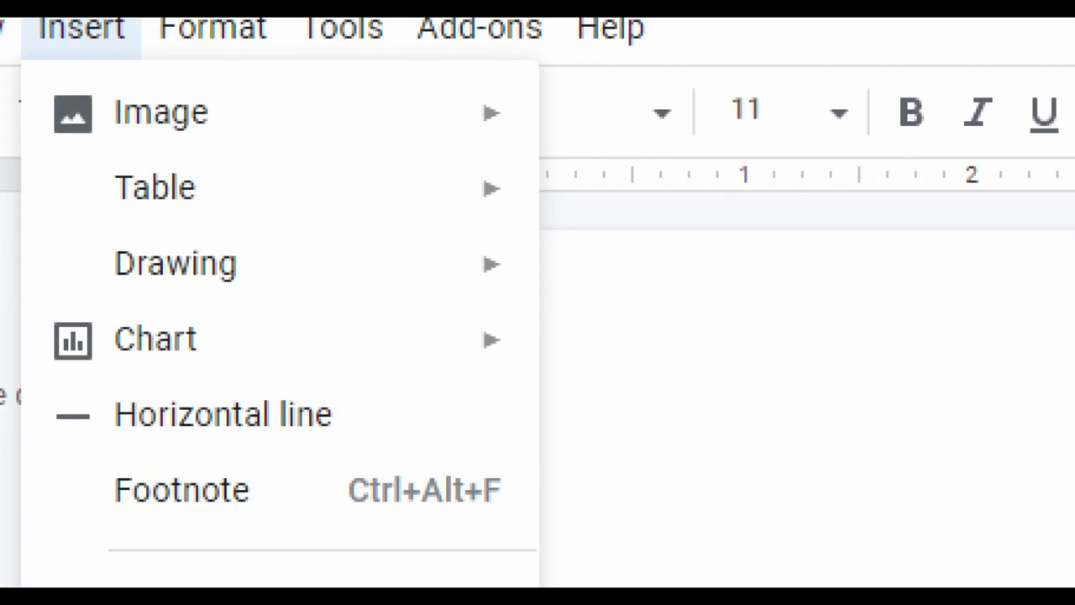
{"action": "mouse_move", "coordinate": [165, 191]}
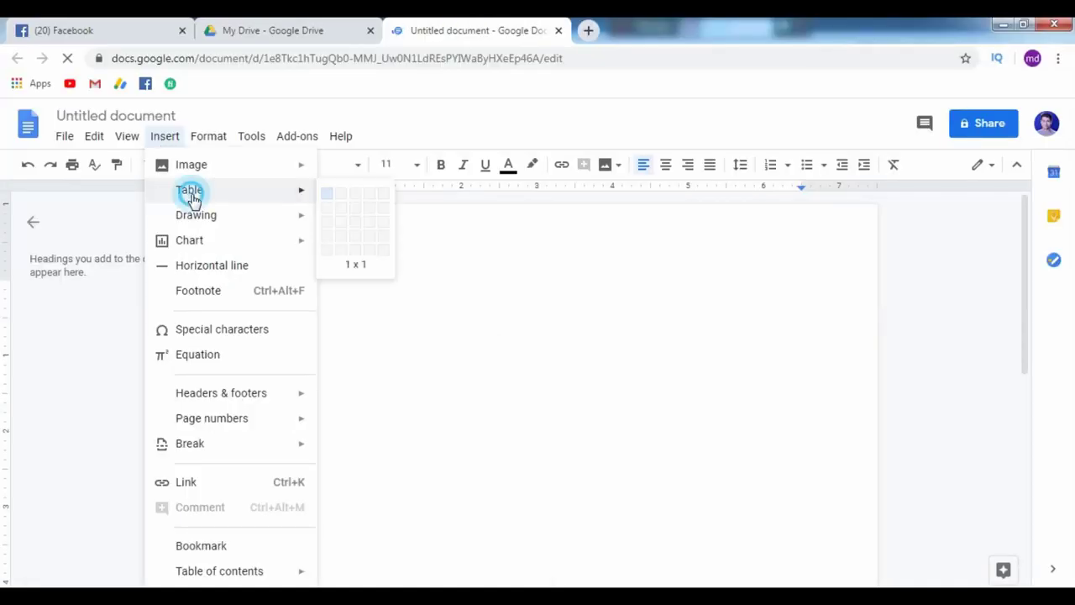
{"action": "left_click", "coordinate": [341, 200]}
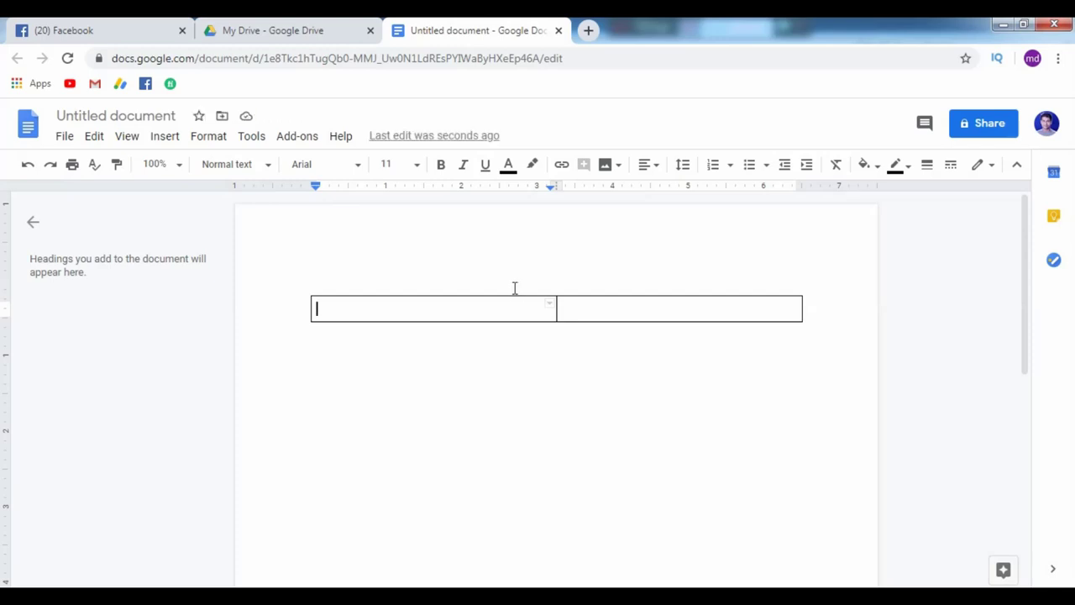
In the right cell, type the person's name, 'You Tube Creator', a Mobile line and the e-mail, one per line.
{"action": "left_click", "coordinate": [612, 308]}
{"action": "key", "text": "Return"}
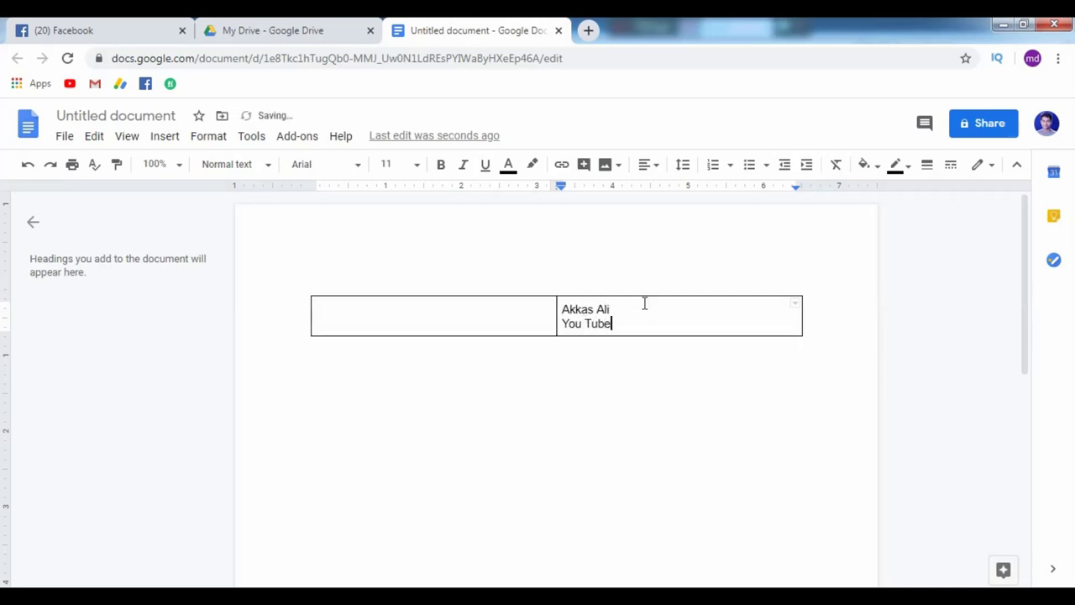
{"action": "key", "text": "Return"}
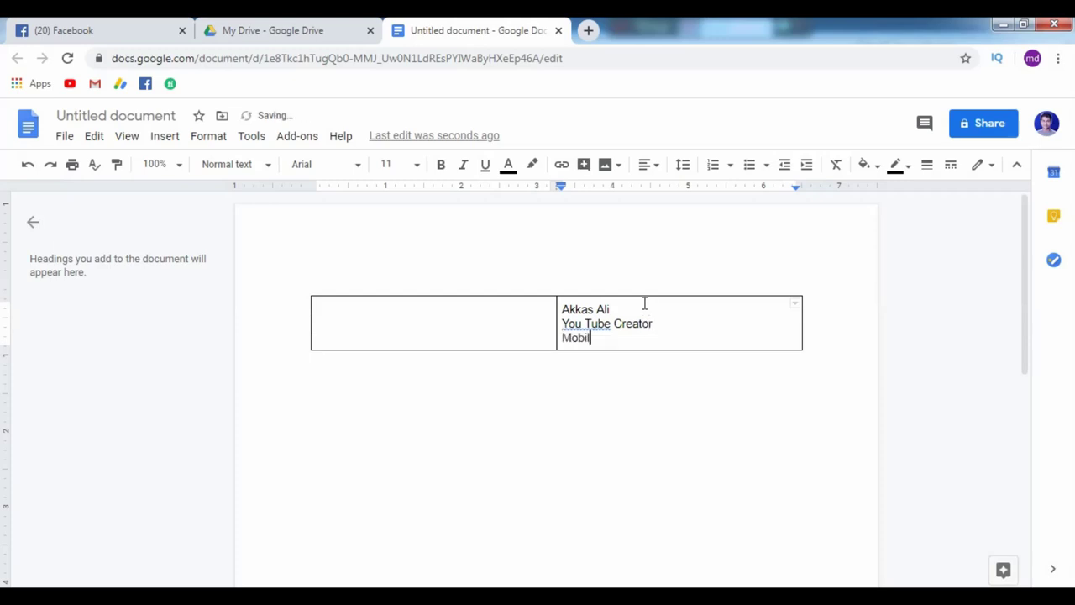
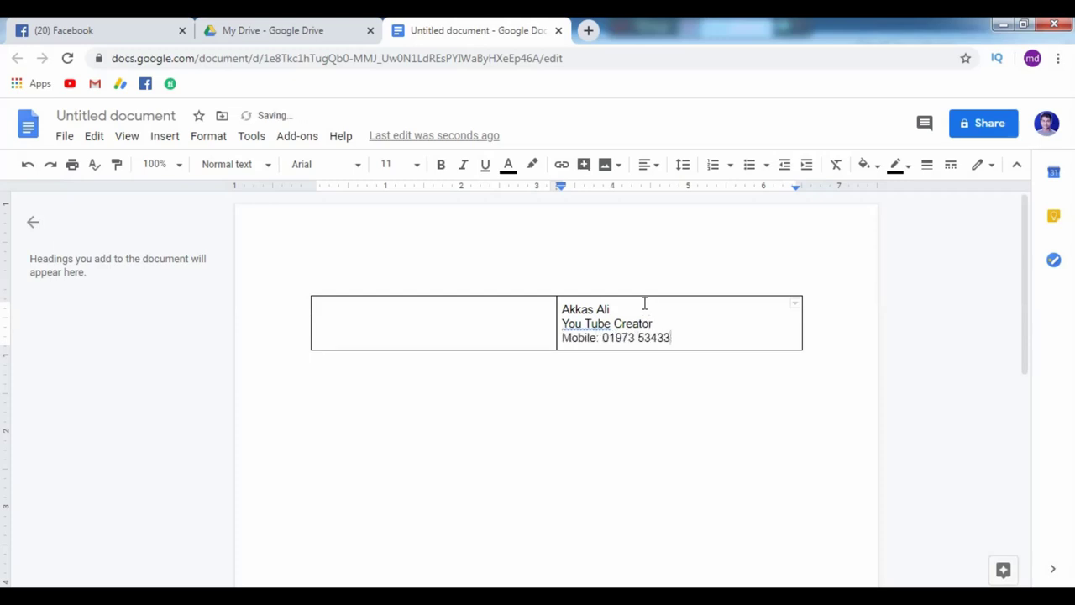
{"action": "key", "text": "Return"}
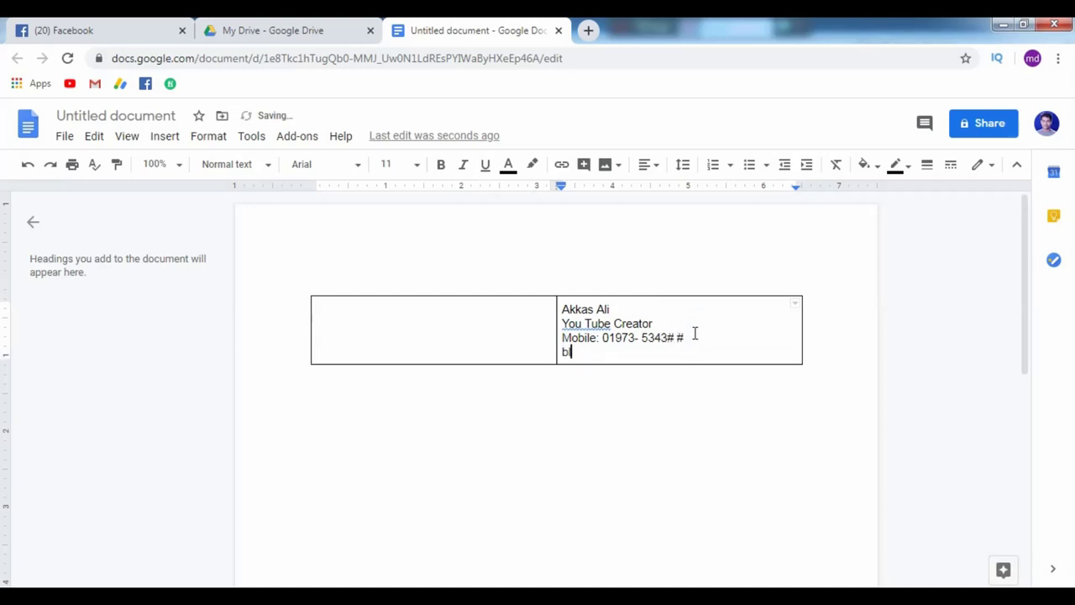
{"action": "key", "text": "Return"}
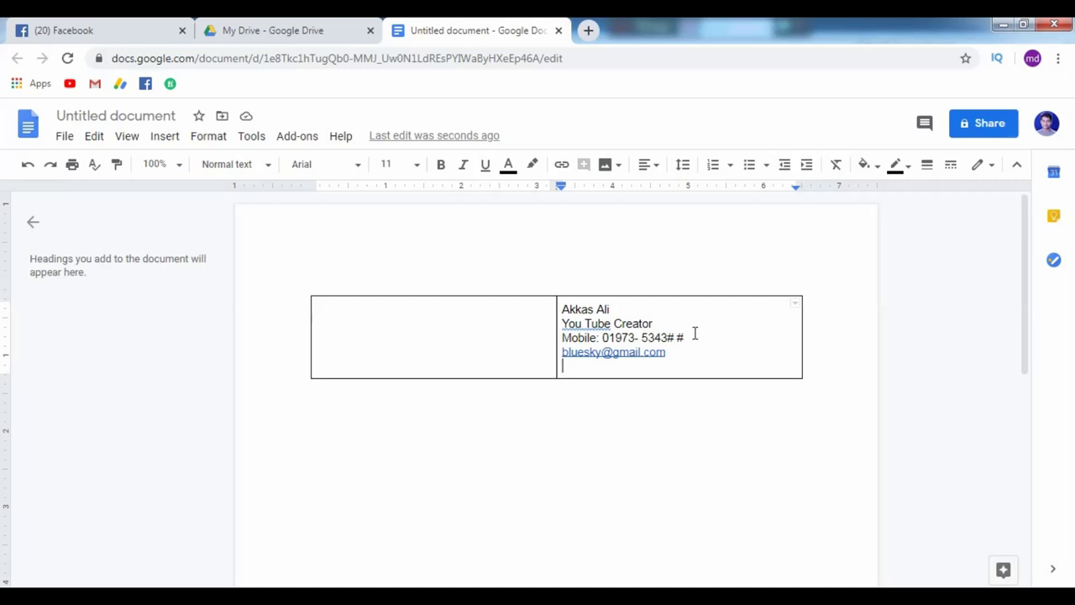
Upload the YouTube, Facebook, Twitter and Instagram icons from the Desktop photos folder below the e-mail.
{"action": "left_click", "coordinate": [605, 164]}
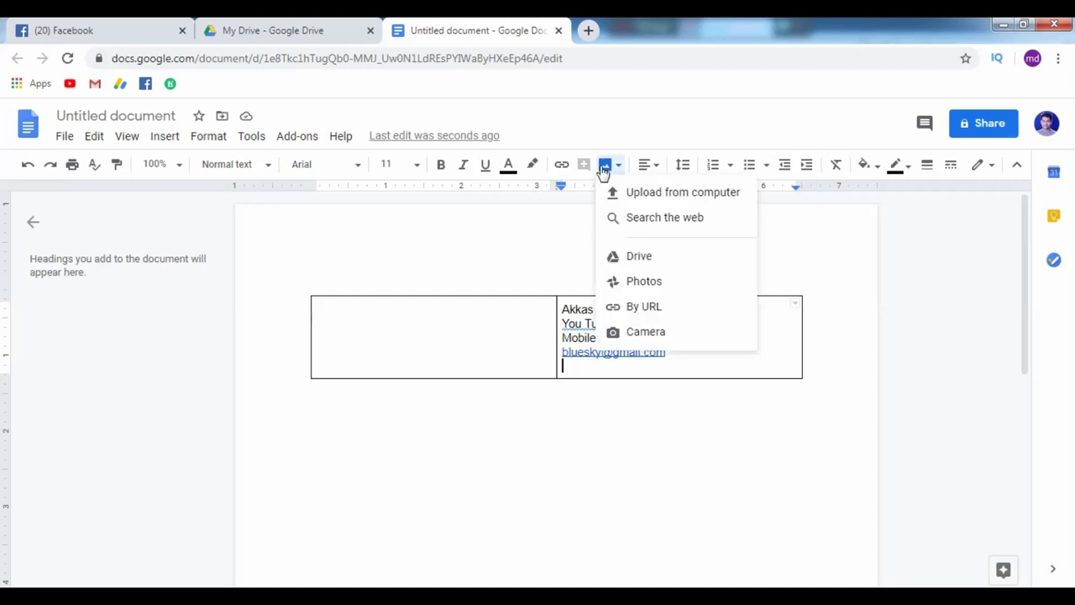
{"action": "left_click", "coordinate": [653, 196]}
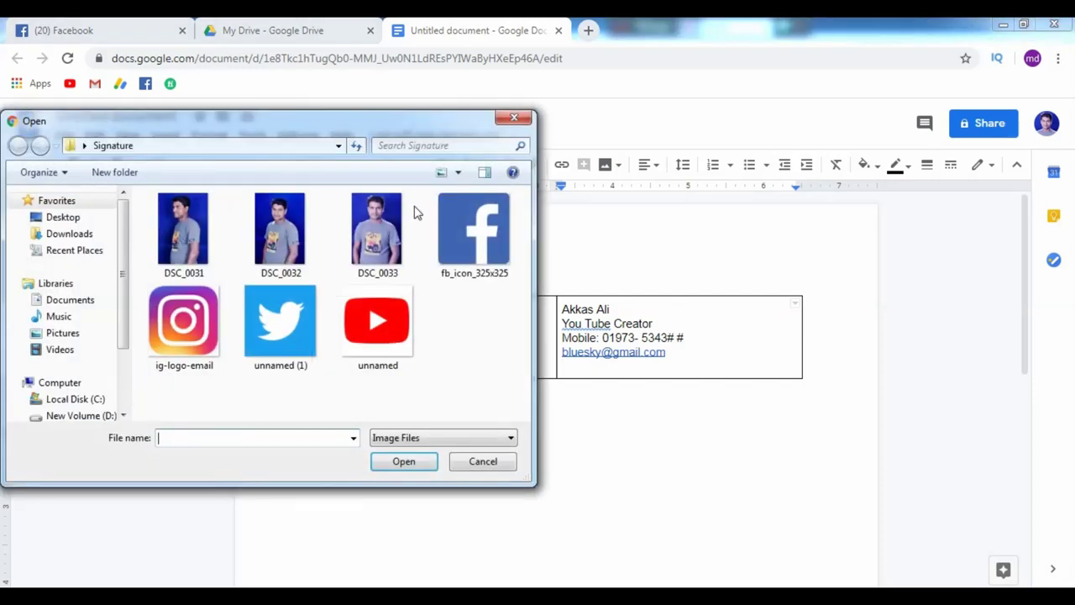
{"action": "left_click", "coordinate": [76, 219]}
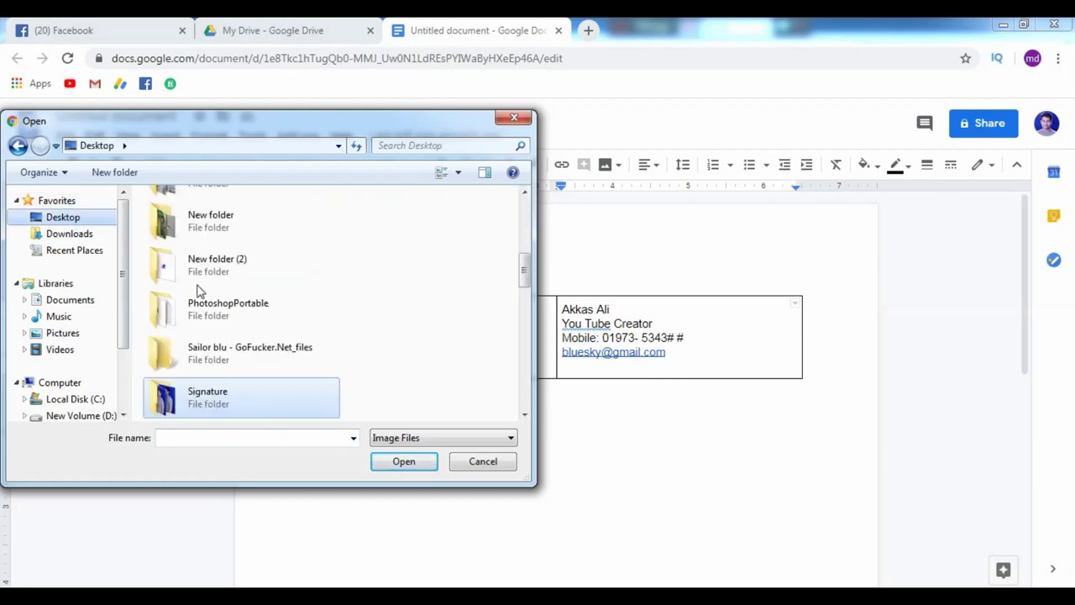
{"action": "scroll", "coordinate": [247, 362], "scroll_direction": "up", "scroll_amount": 2}
{"action": "double_click", "coordinate": [202, 244]}
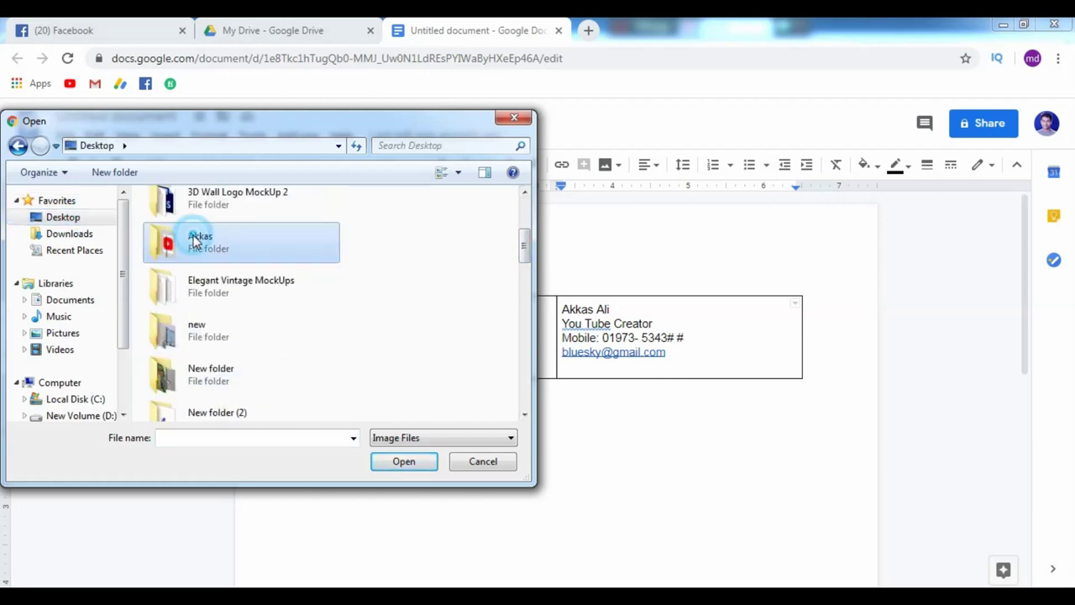
{"action": "left_click", "coordinate": [386, 304]}
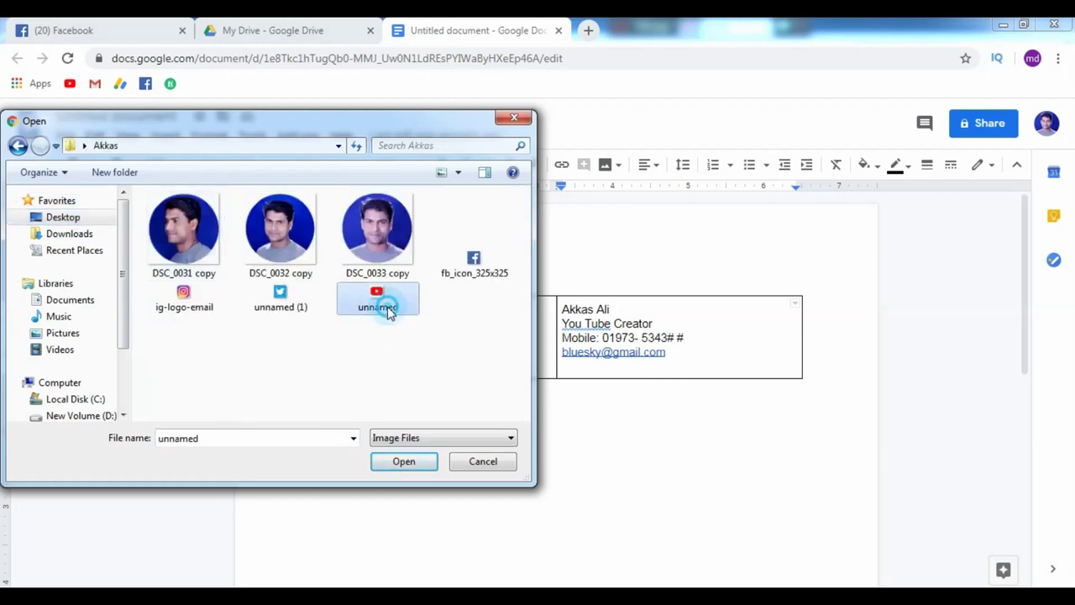
{"action": "left_click", "coordinate": [475, 271], "text": "ctrl"}
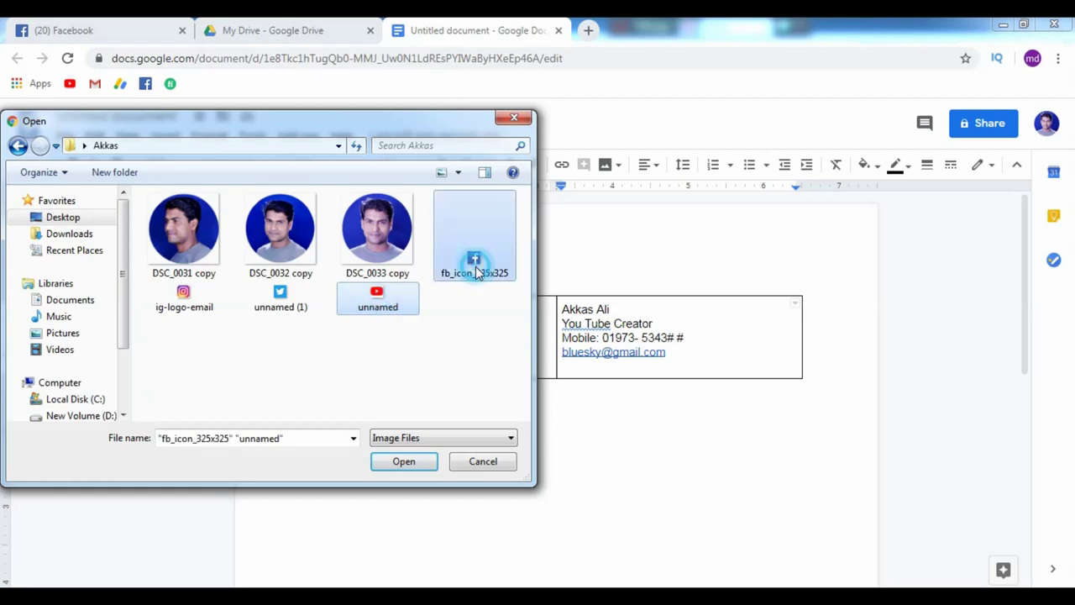
{"action": "left_click", "coordinate": [279, 304], "text": "ctrl"}
{"action": "left_click", "coordinate": [178, 296], "text": "ctrl"}
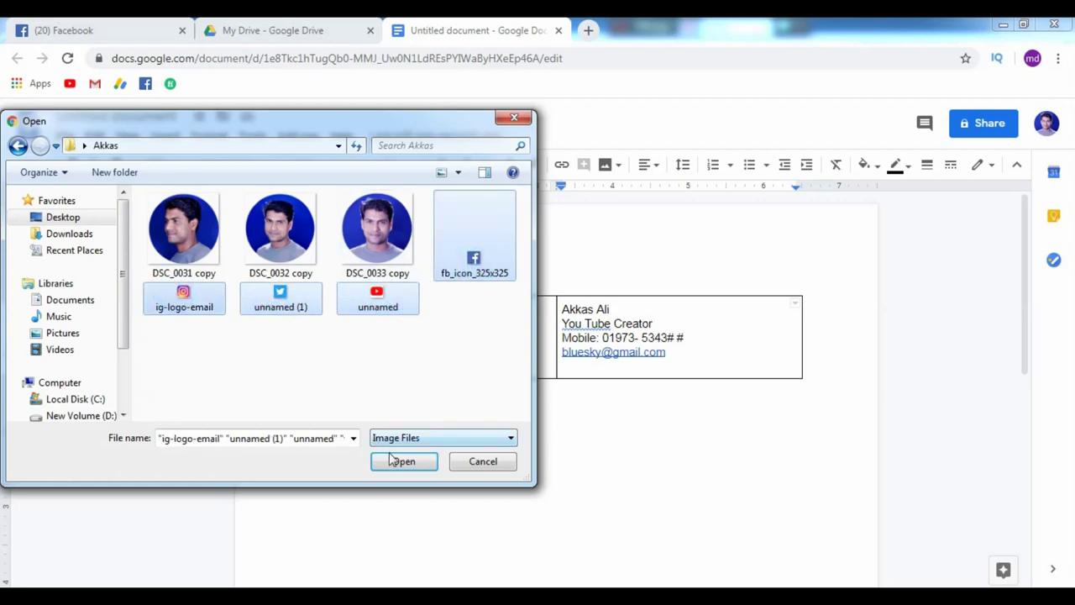
{"action": "left_click", "coordinate": [395, 468]}
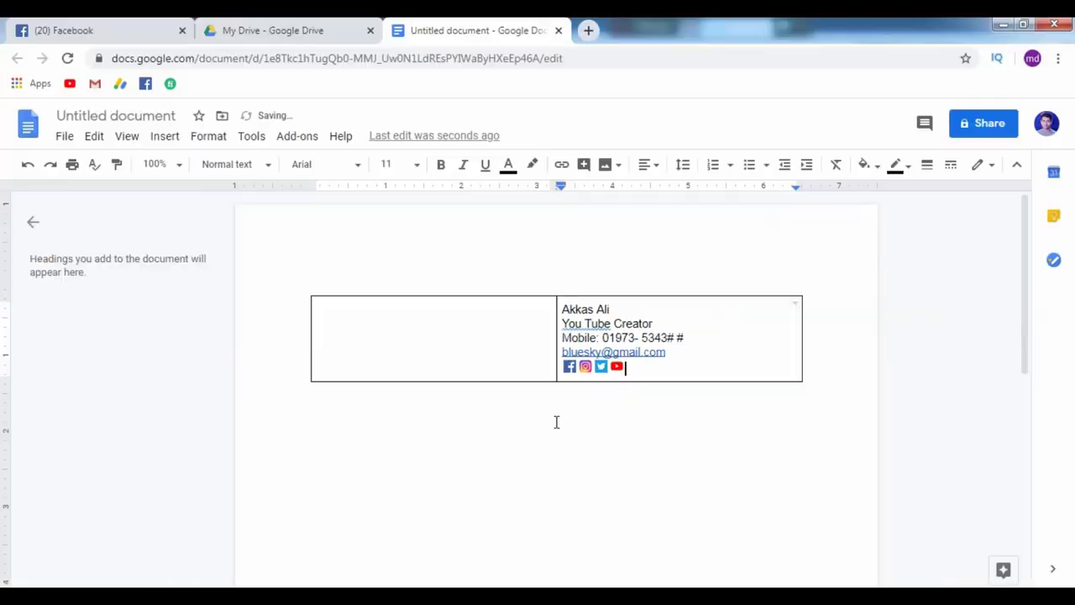
Open a link box for the Facebook icon with Ctrl+K, then go to the Facebook tab.
{"action": "left_click", "coordinate": [569, 367]}
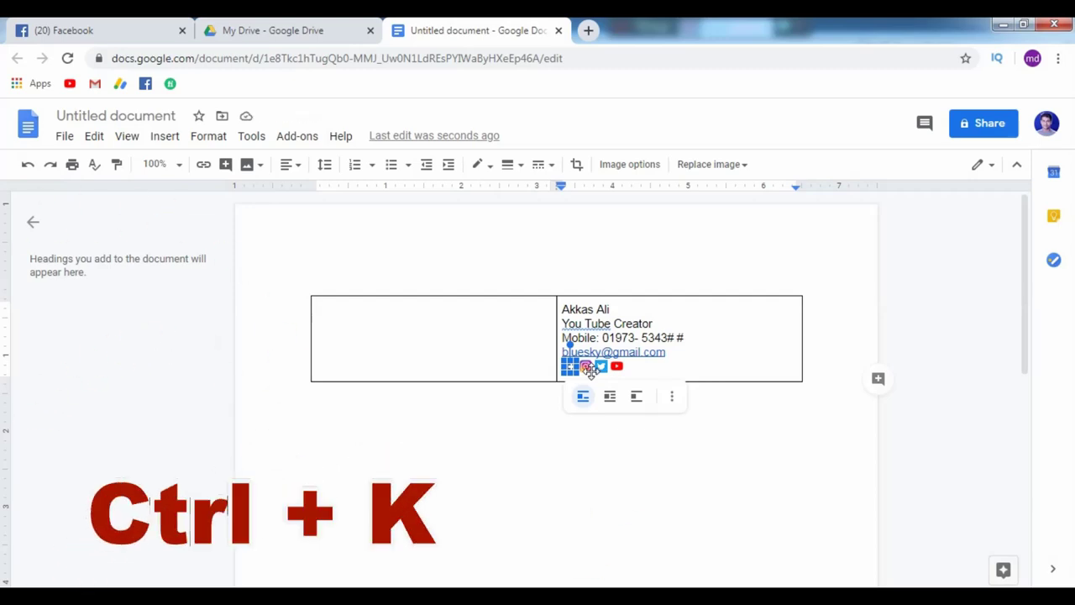
{"action": "key", "text": "ctrl+k"}
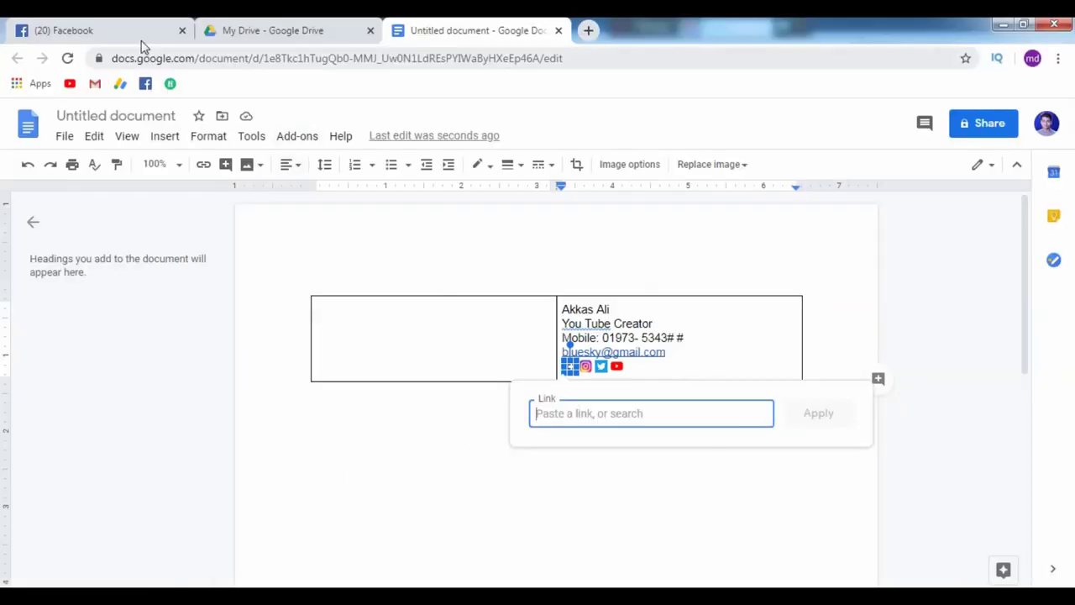
{"action": "left_click", "coordinate": [139, 39]}
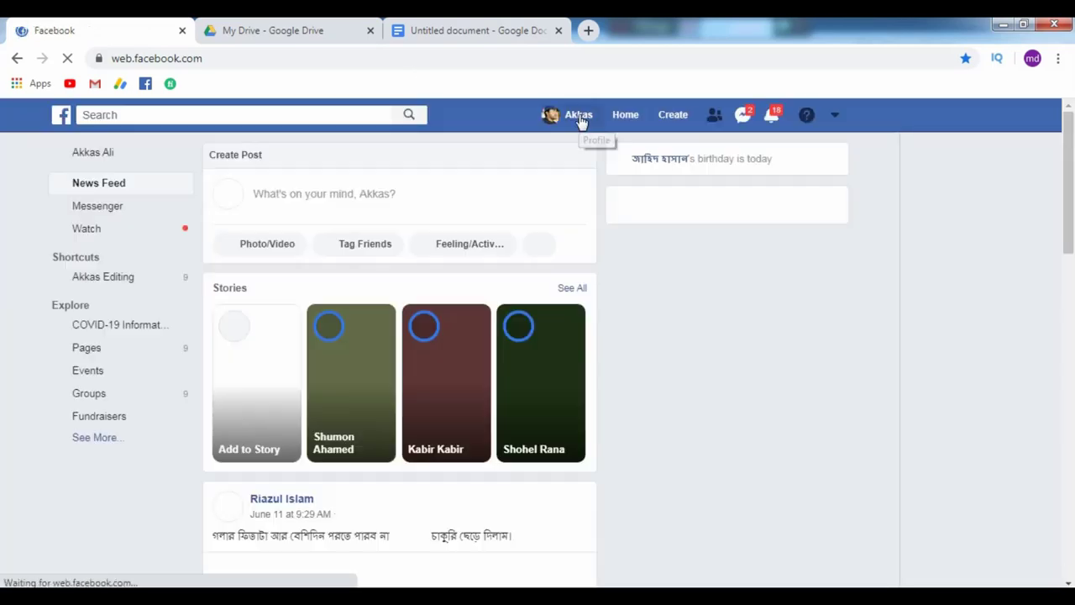
Open your Facebook profile page, copy its address-bar URL and return to the signature document.
{"action": "left_click", "coordinate": [580, 118]}
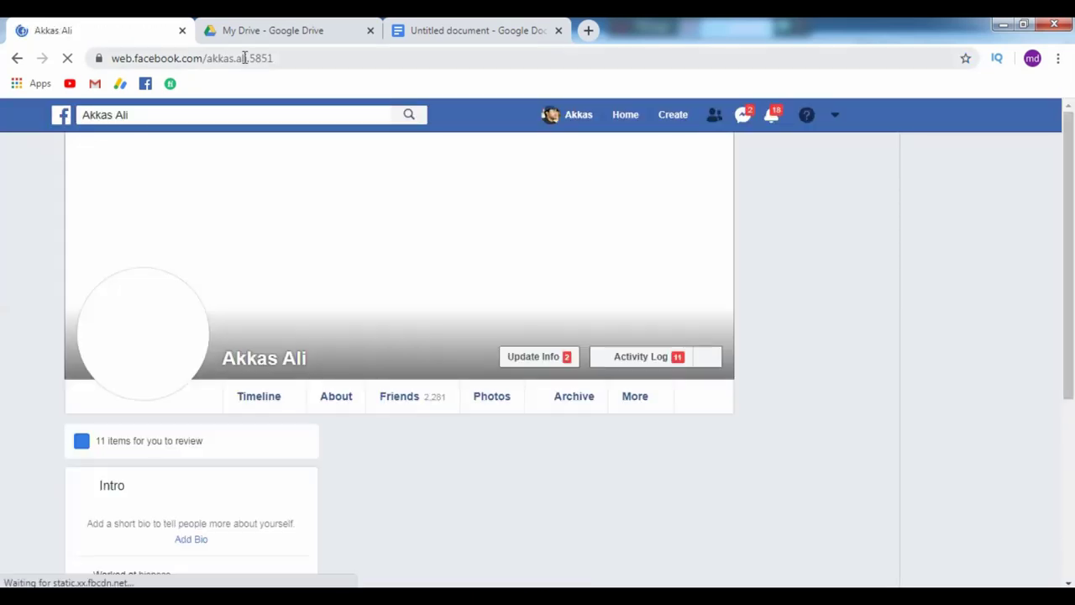
{"action": "left_click", "coordinate": [244, 59]}
{"action": "key", "text": "ctrl+c"}
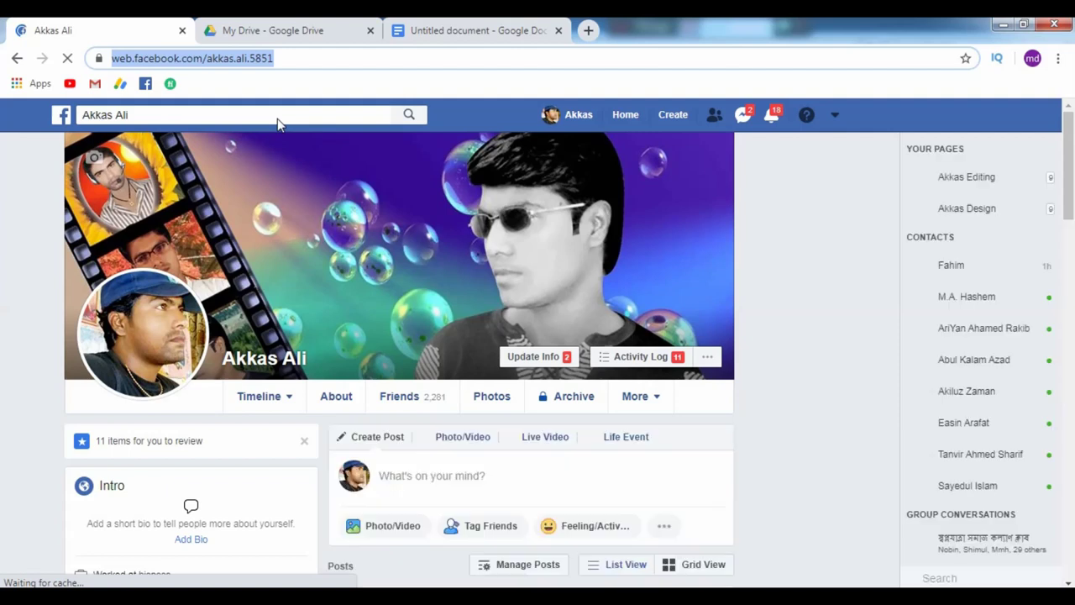
{"action": "left_click", "coordinate": [492, 31]}
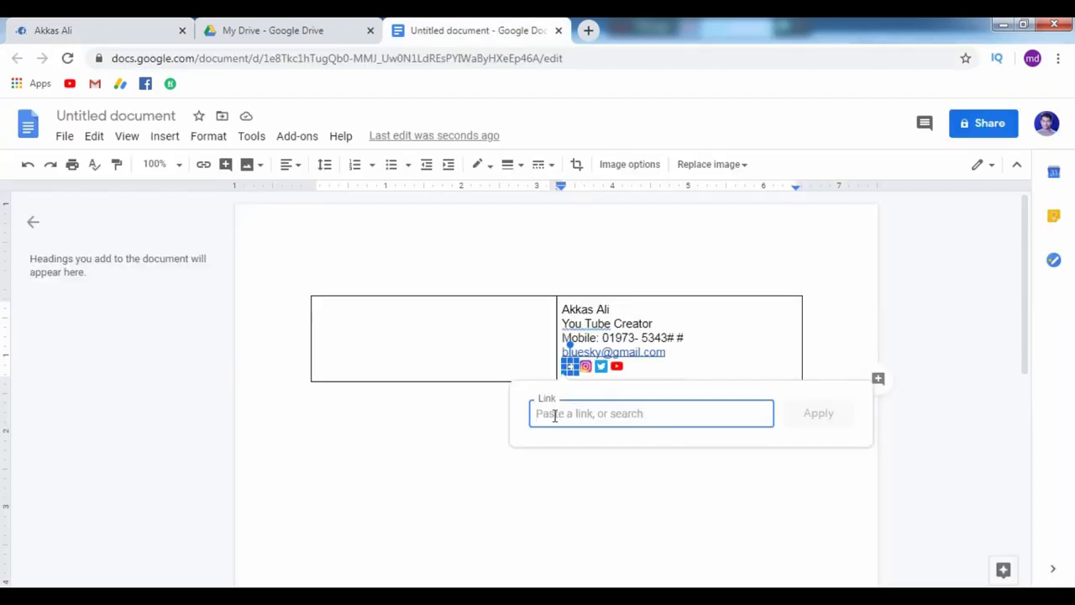
Paste the copied Facebook profile URL as the Facebook icon's link and apply it.
{"action": "key", "text": "ctrl+v"}
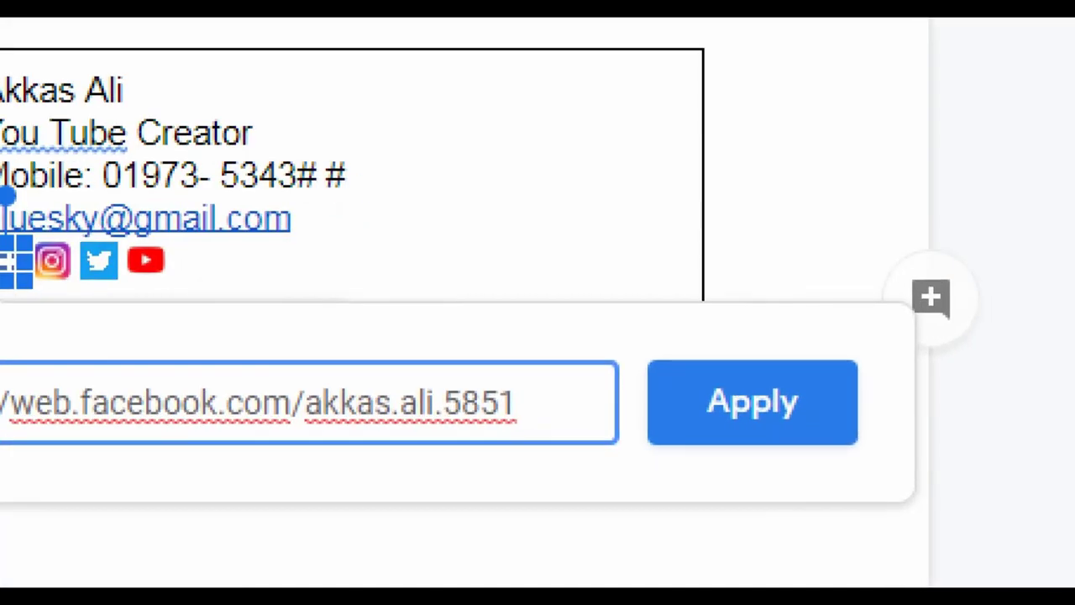
{"action": "left_click", "coordinate": [844, 424]}
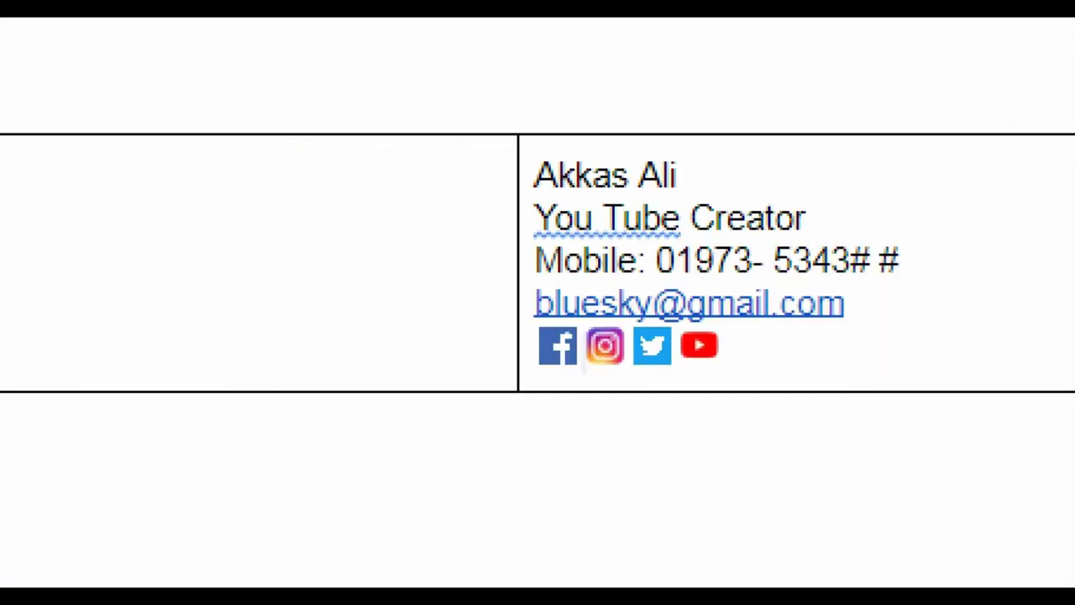
{"action": "left_click", "coordinate": [561, 356]}
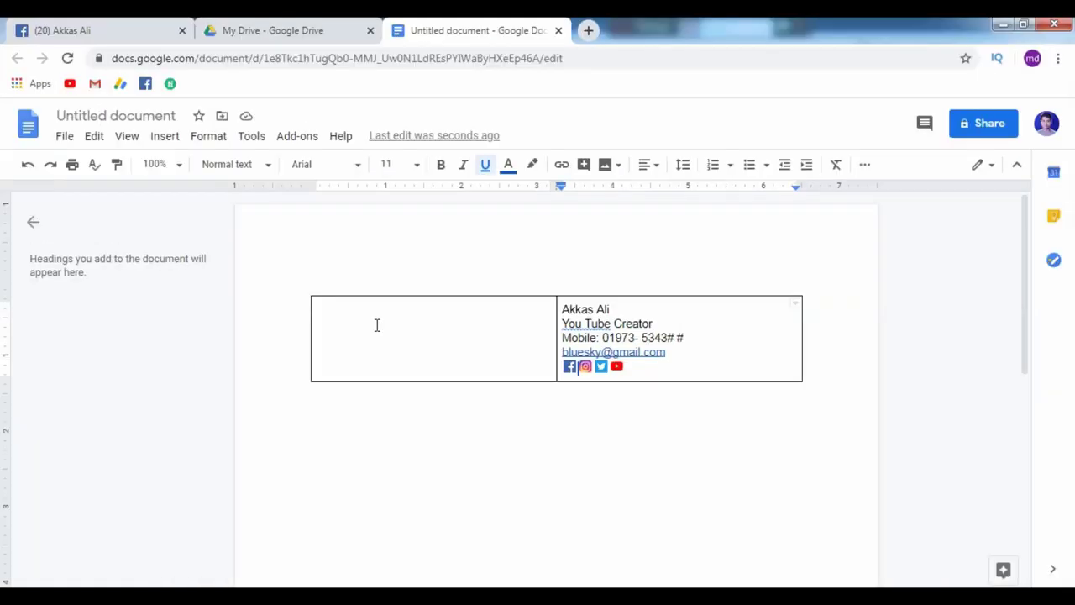
Upload the circular photo DSC_0031-copy from the Desktop into the empty left table cell.
{"action": "left_click", "coordinate": [370, 327]}
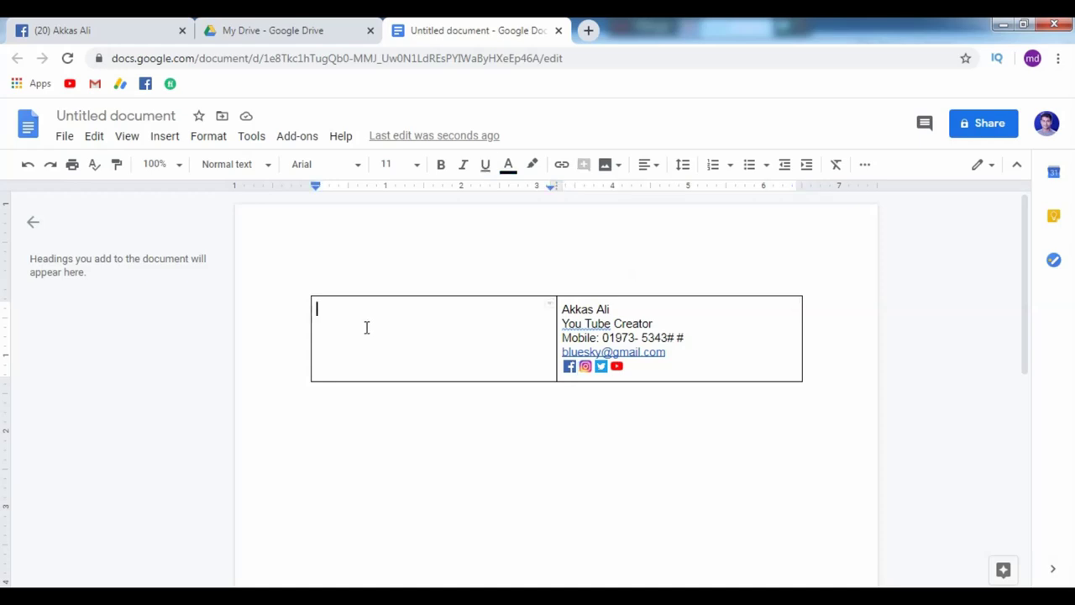
{"action": "left_click", "coordinate": [605, 167]}
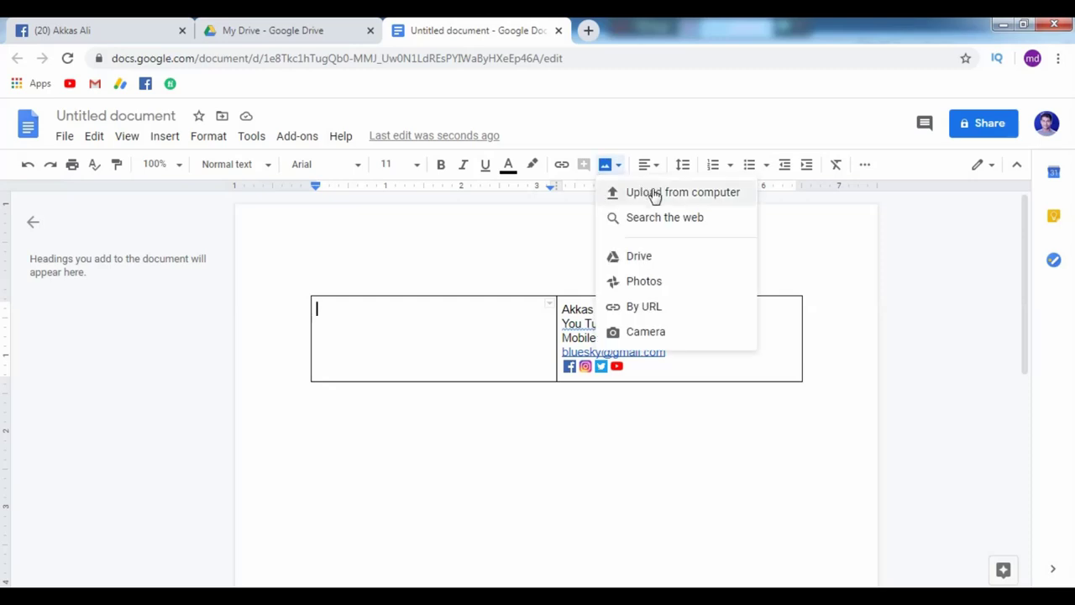
{"action": "left_click", "coordinate": [656, 194]}
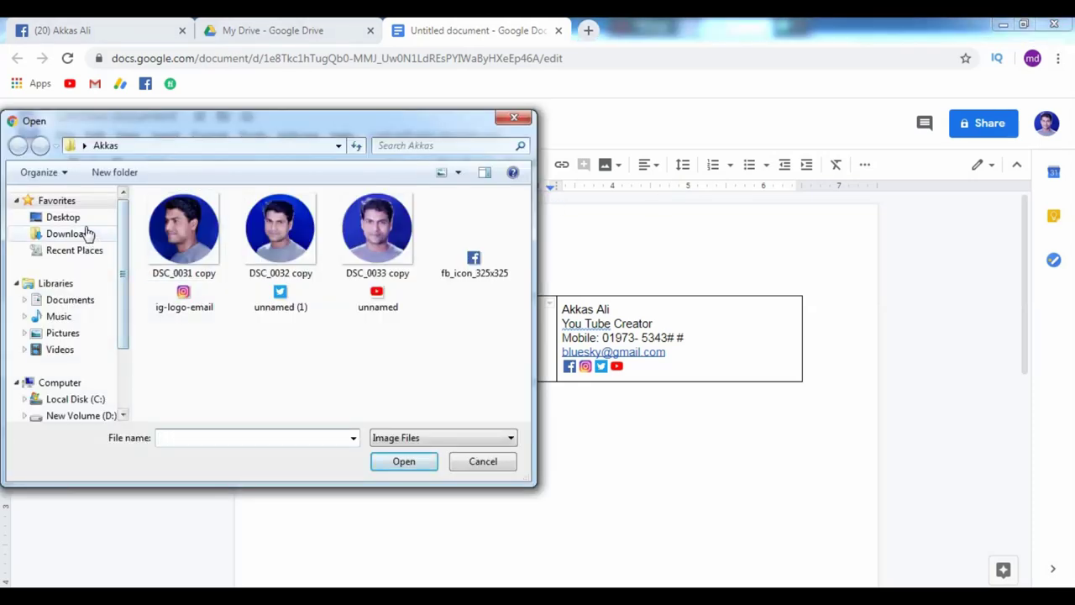
{"action": "left_click", "coordinate": [63, 217]}
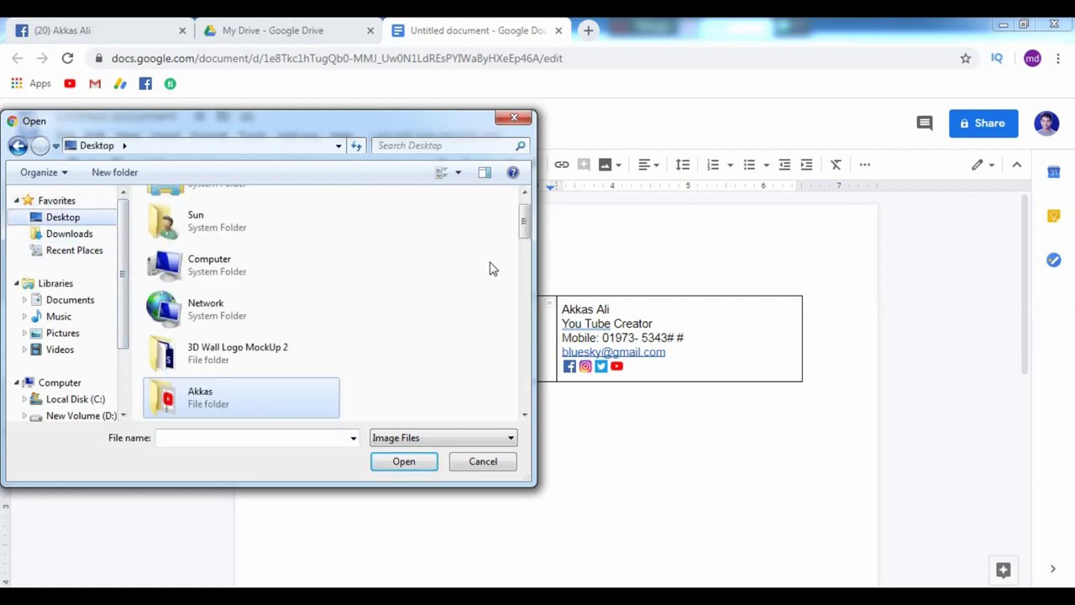
{"action": "mouse_move", "coordinate": [523, 223]}
{"action": "left_mouse_down"}
{"action": "mouse_move", "coordinate": [527, 304]}
{"action": "mouse_move", "coordinate": [396, 367]}
{"action": "left_mouse_up"}
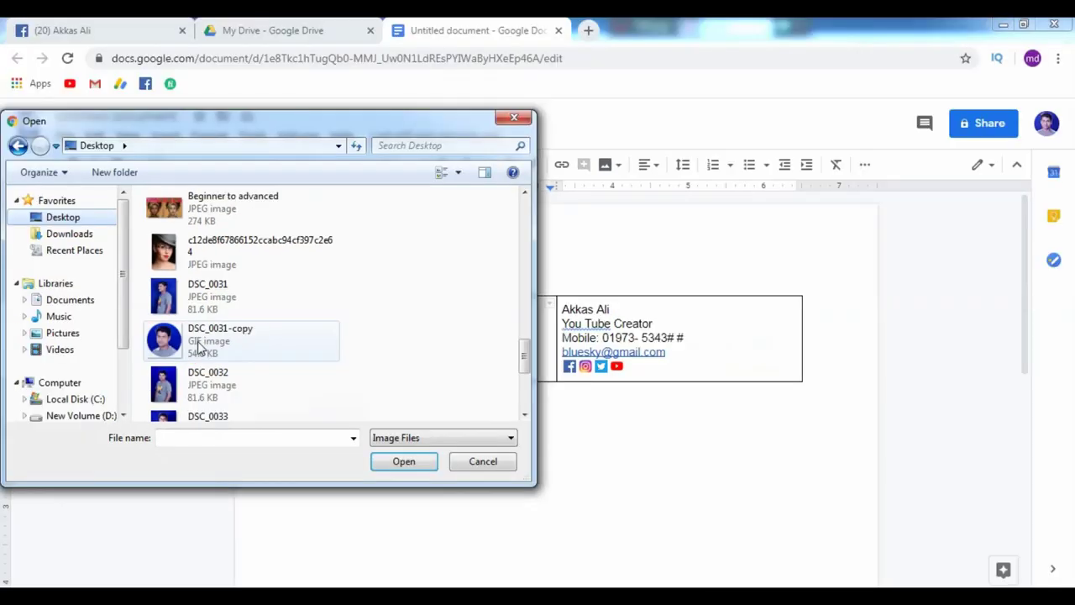
{"action": "left_click", "coordinate": [199, 348]}
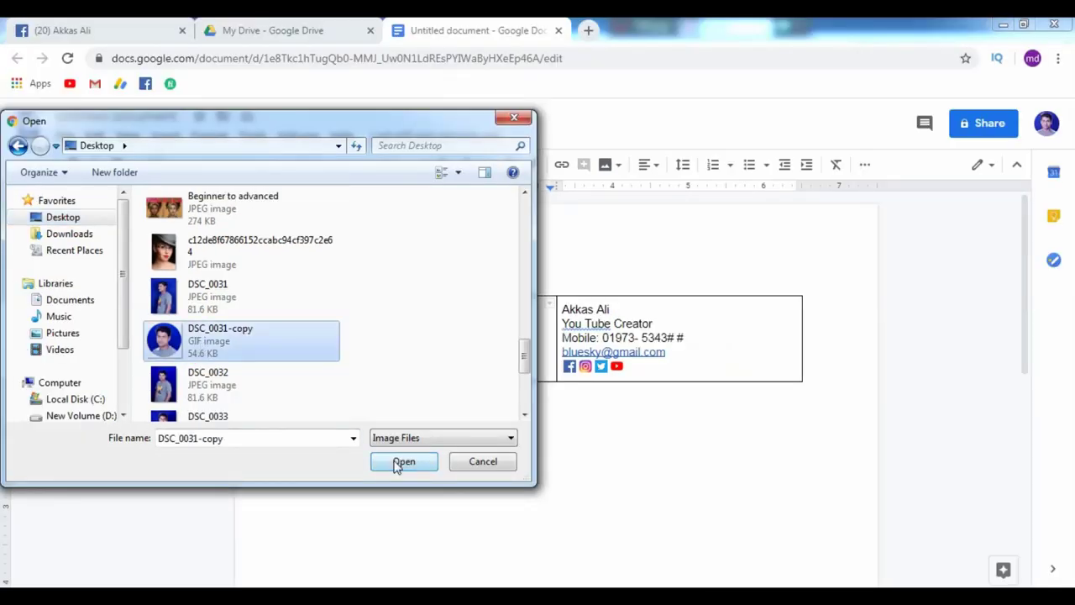
{"action": "left_click", "coordinate": [401, 461]}
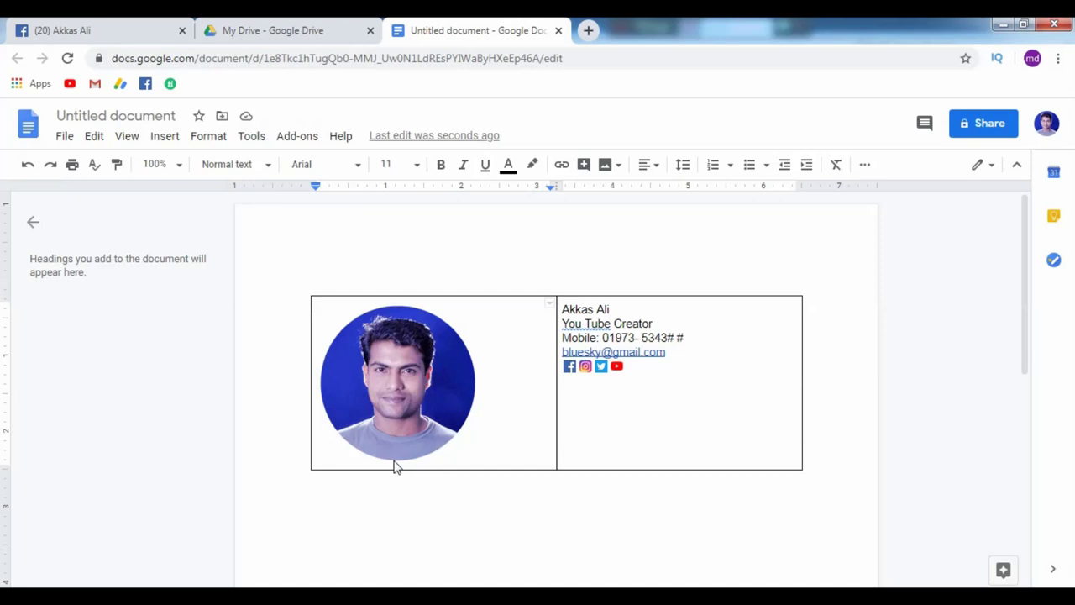
Set the table's cell padding to 0 in Table properties.
{"action": "left_click", "coordinate": [447, 411]}
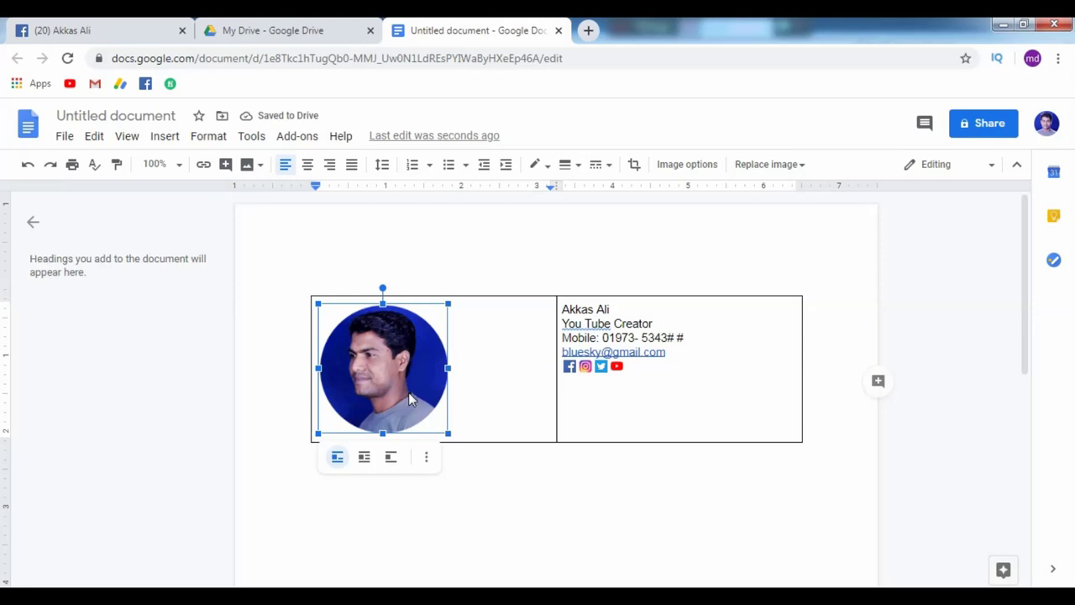
{"action": "right_click", "coordinate": [395, 398]}
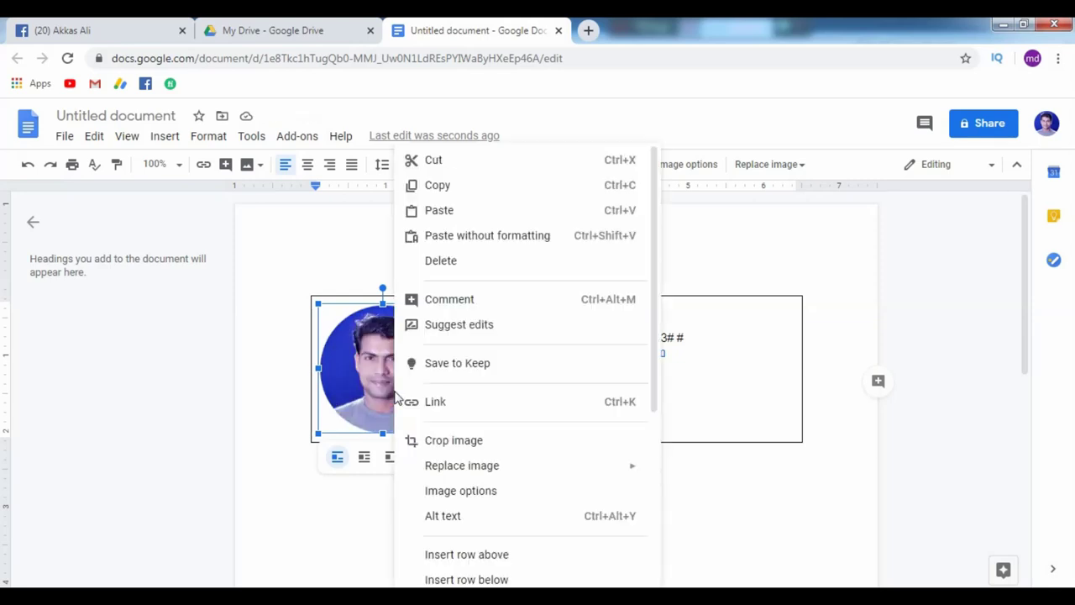
{"action": "left_click_drag", "start_coordinate": [654, 316], "coordinate": [667, 521]}
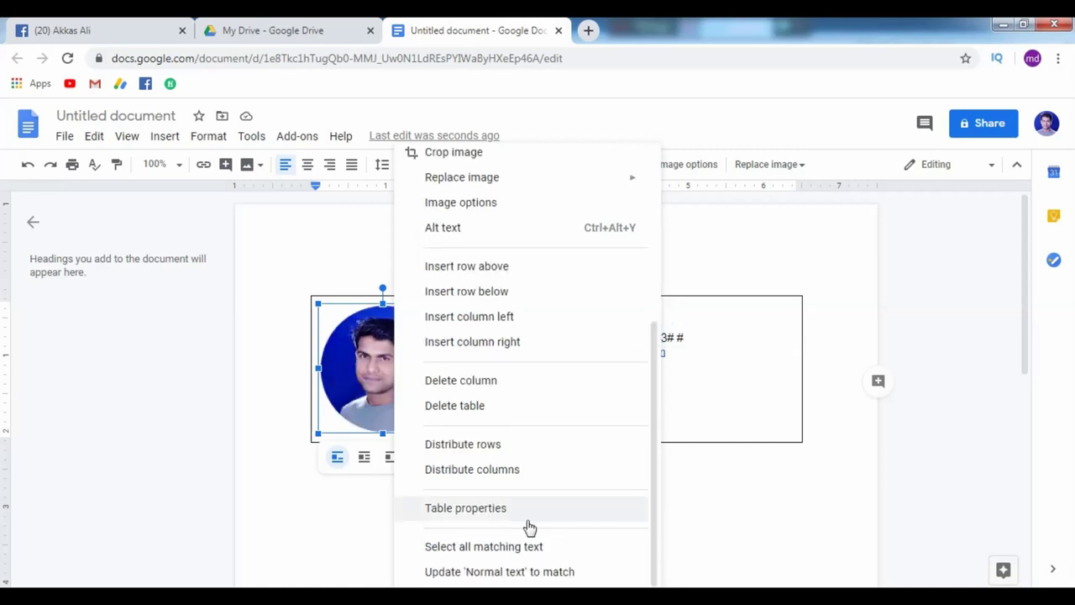
{"action": "left_click", "coordinate": [481, 514]}
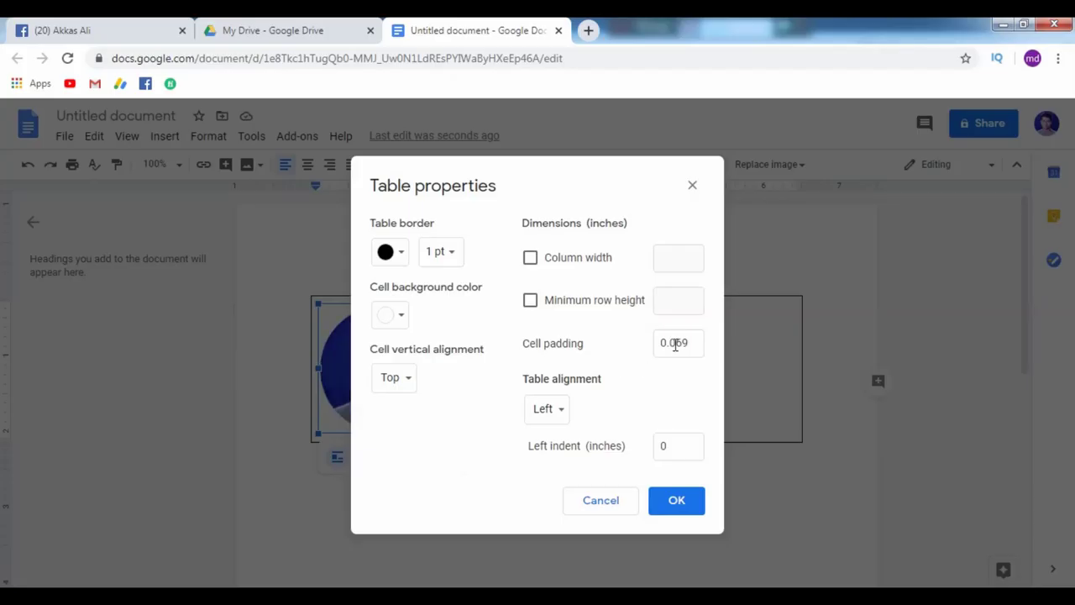
{"action": "double_click", "coordinate": [674, 344]}
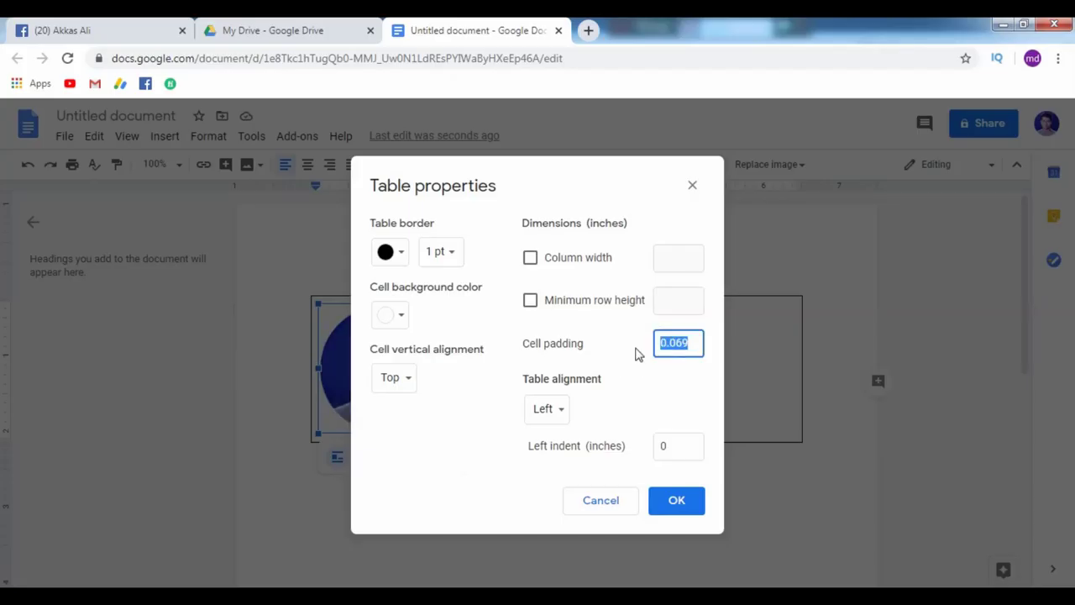
{"action": "key", "text": "Return"}
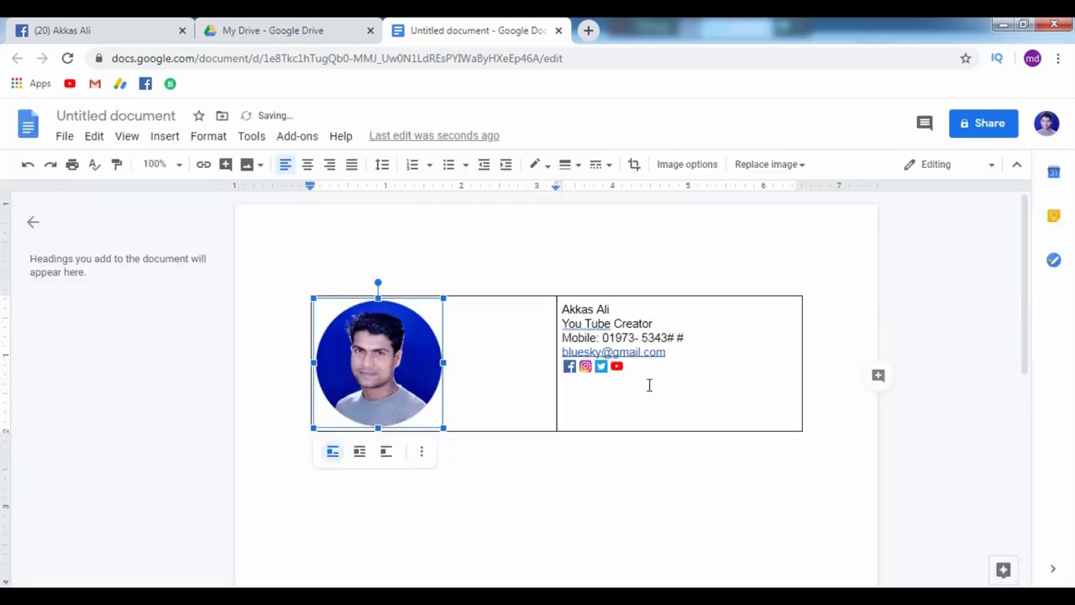
{"action": "right_click", "coordinate": [649, 384]}
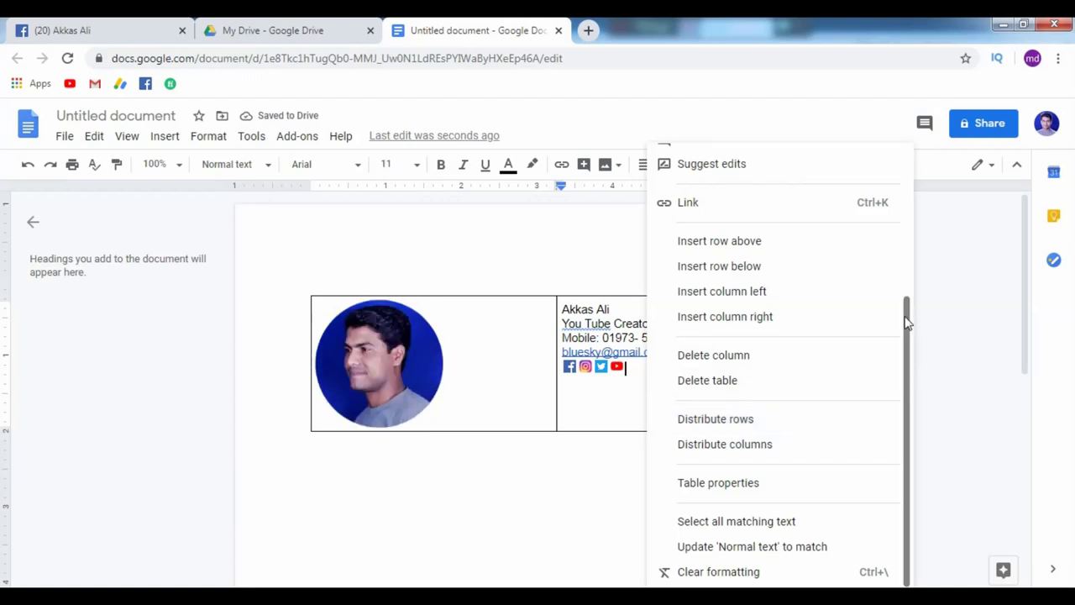
{"action": "left_click", "coordinate": [718, 483]}
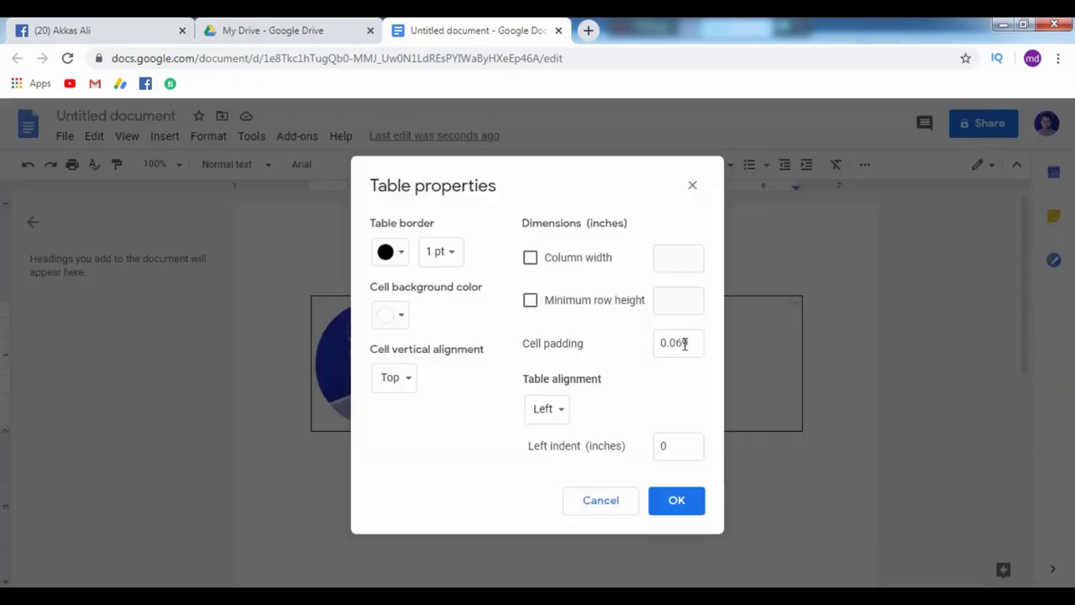
{"action": "double_click", "coordinate": [685, 344]}
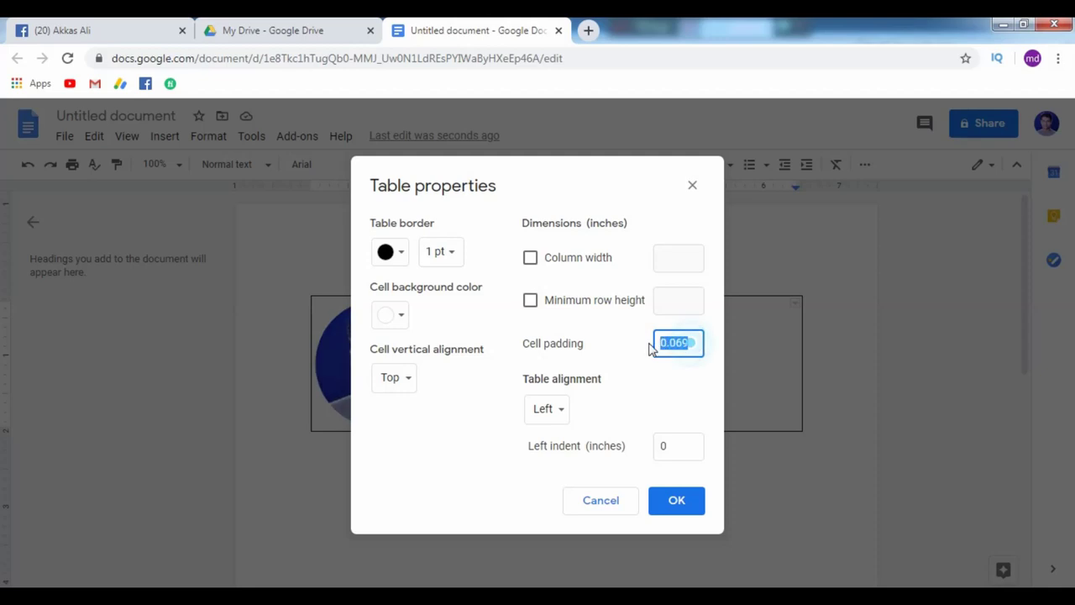
{"action": "type", "text": "0"}
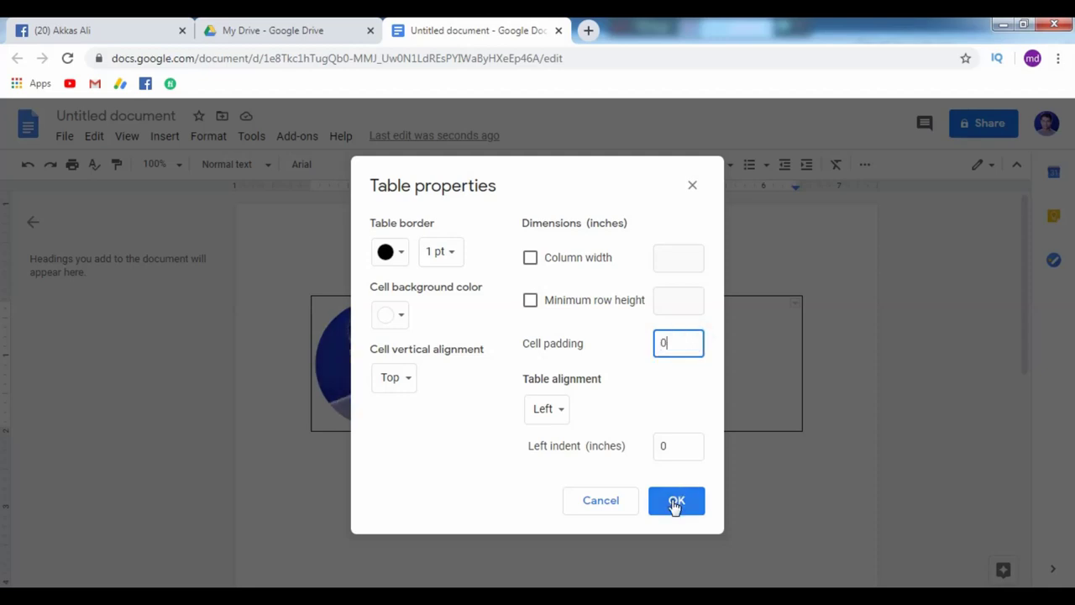
{"action": "left_click", "coordinate": [675, 502]}
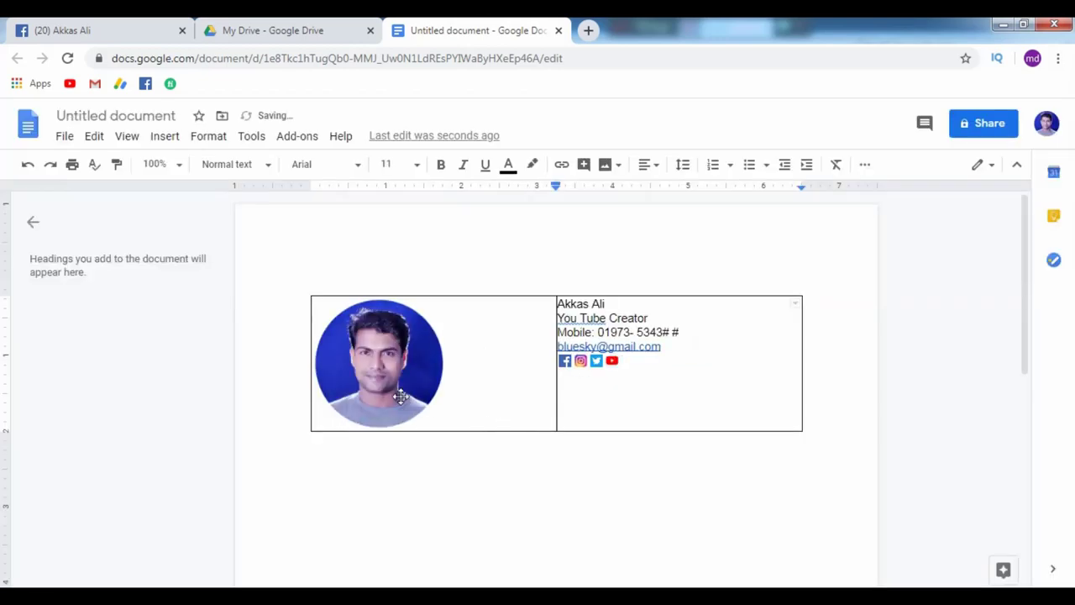
Shrink the profile photo, move the column divider against it, and pull the right table edge in.
{"action": "left_click", "coordinate": [440, 427]}
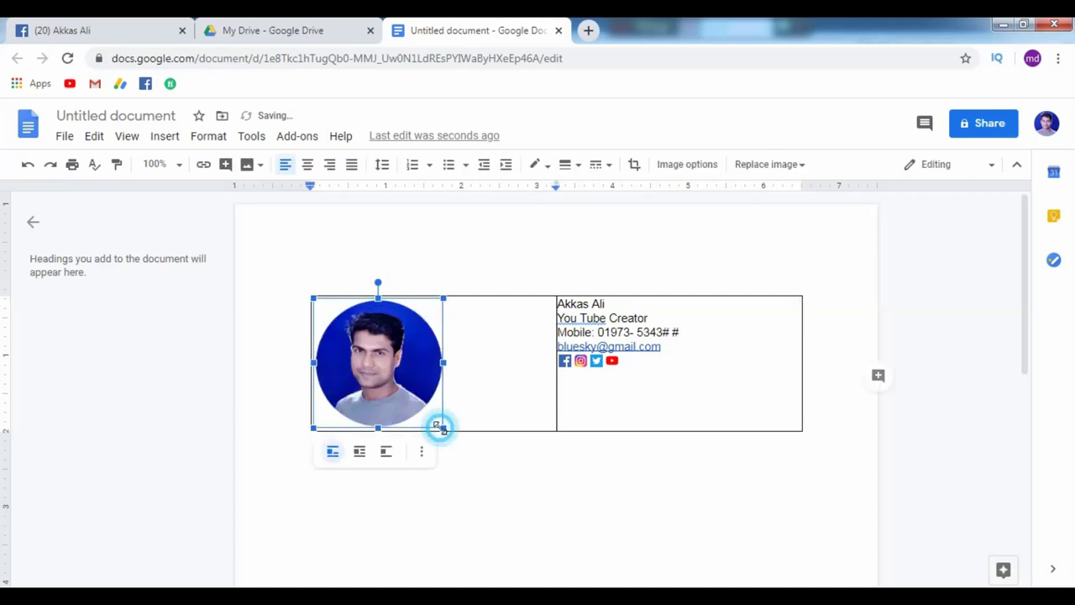
{"action": "left_click_drag", "start_coordinate": [439, 425], "coordinate": [387, 371]}
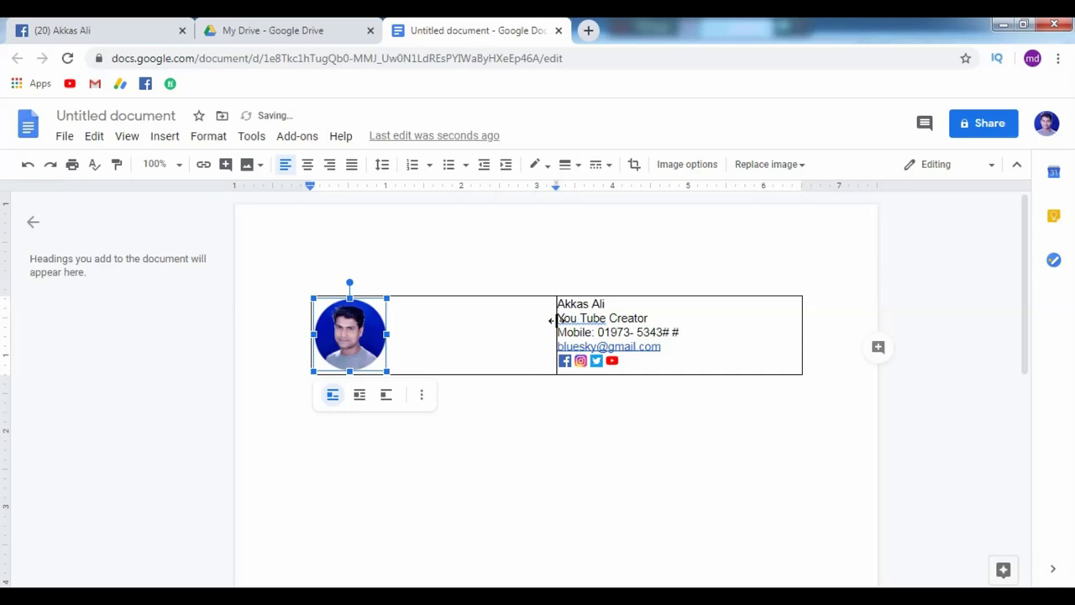
{"action": "left_click_drag", "start_coordinate": [554, 320], "coordinate": [391, 329]}
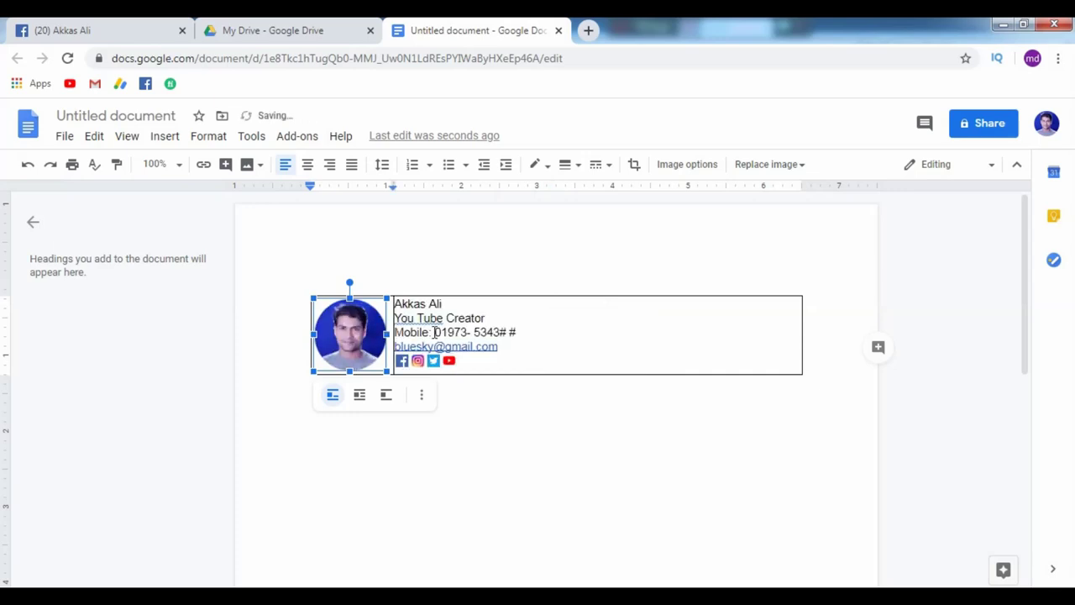
{"action": "left_click", "coordinate": [435, 332]}
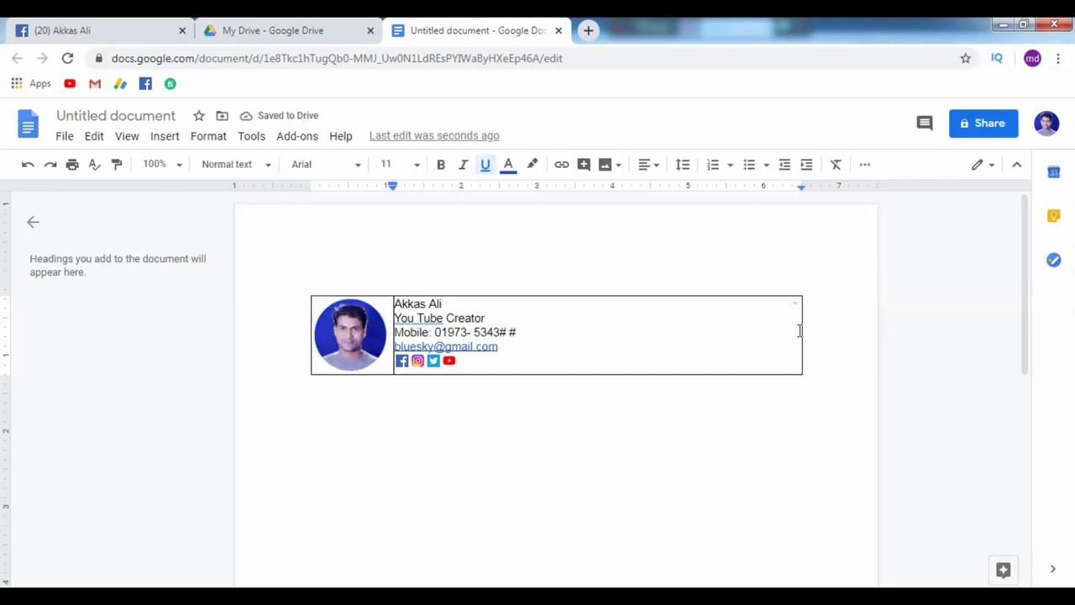
{"action": "left_click_drag", "start_coordinate": [802, 330], "coordinate": [529, 362]}
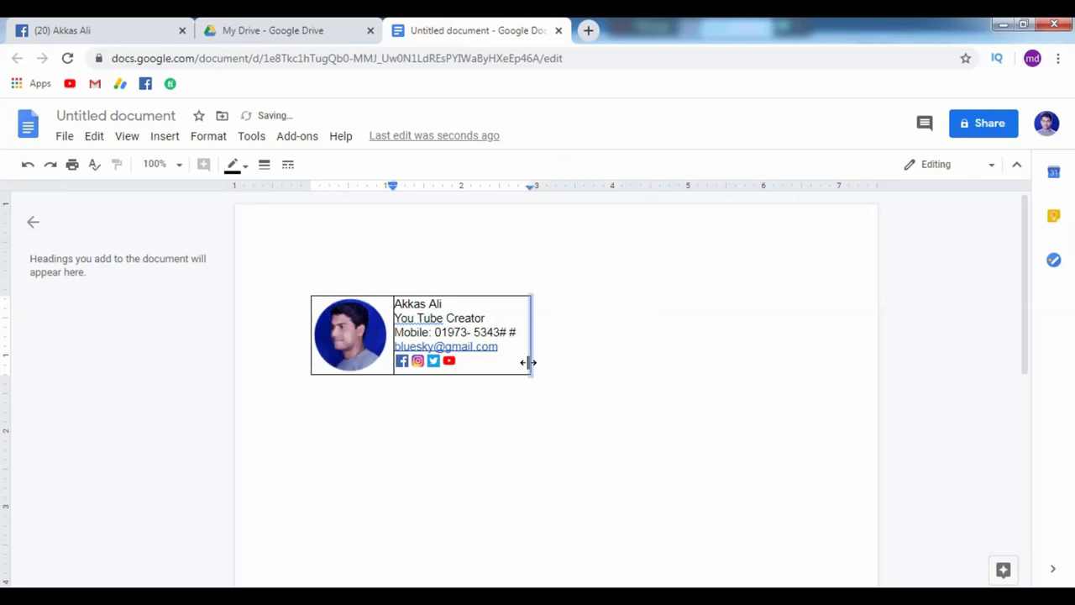
Make the name on the first line bold at font size 18.
{"action": "key", "text": "ctrl+plus"}
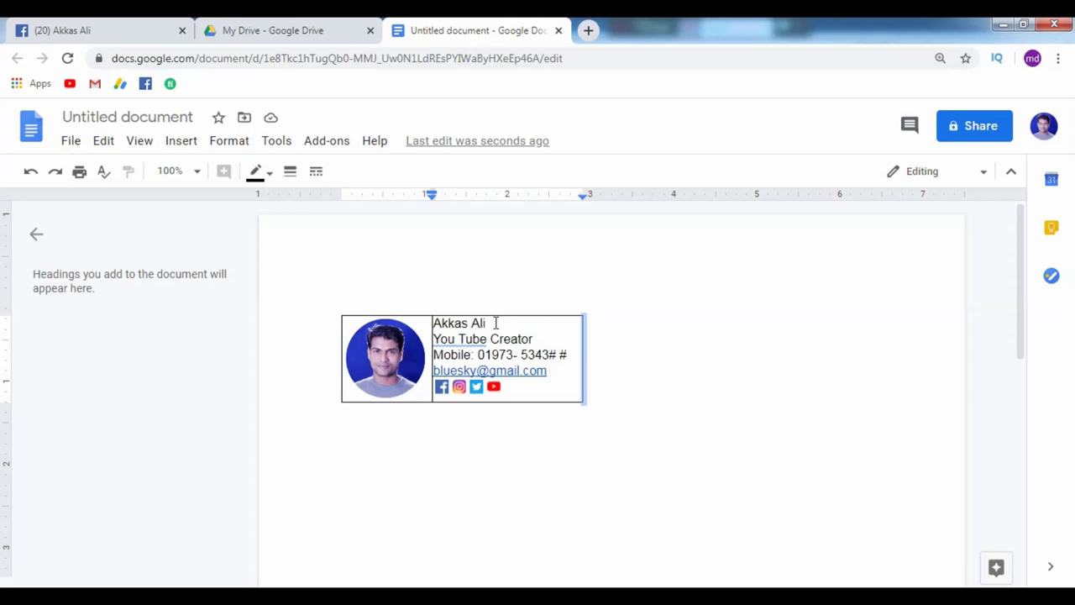
{"action": "left_click_drag", "start_coordinate": [496, 323], "coordinate": [433, 324]}
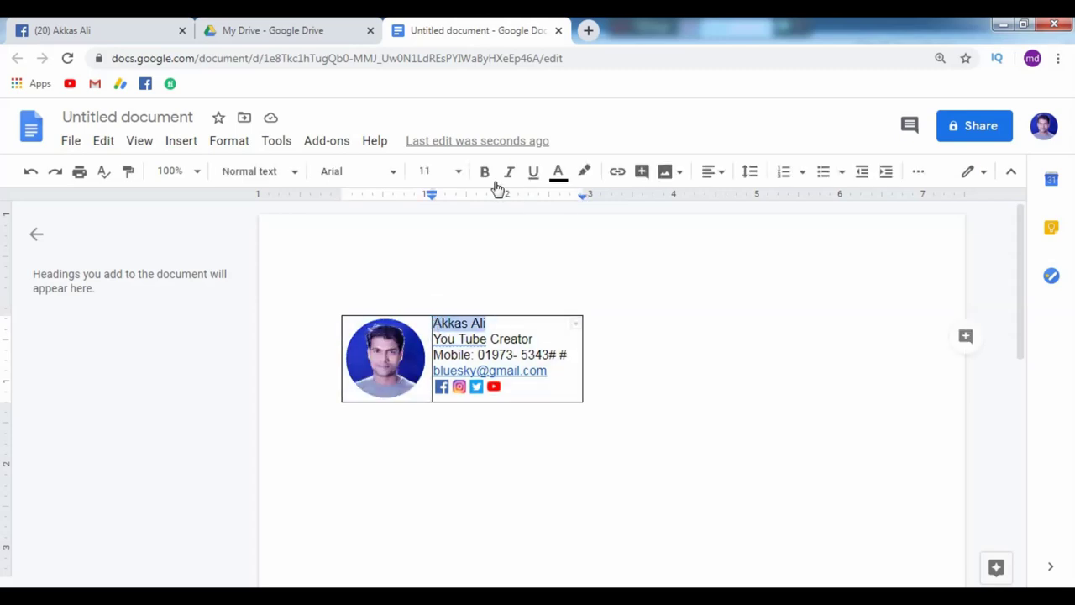
{"action": "left_click", "coordinate": [485, 173]}
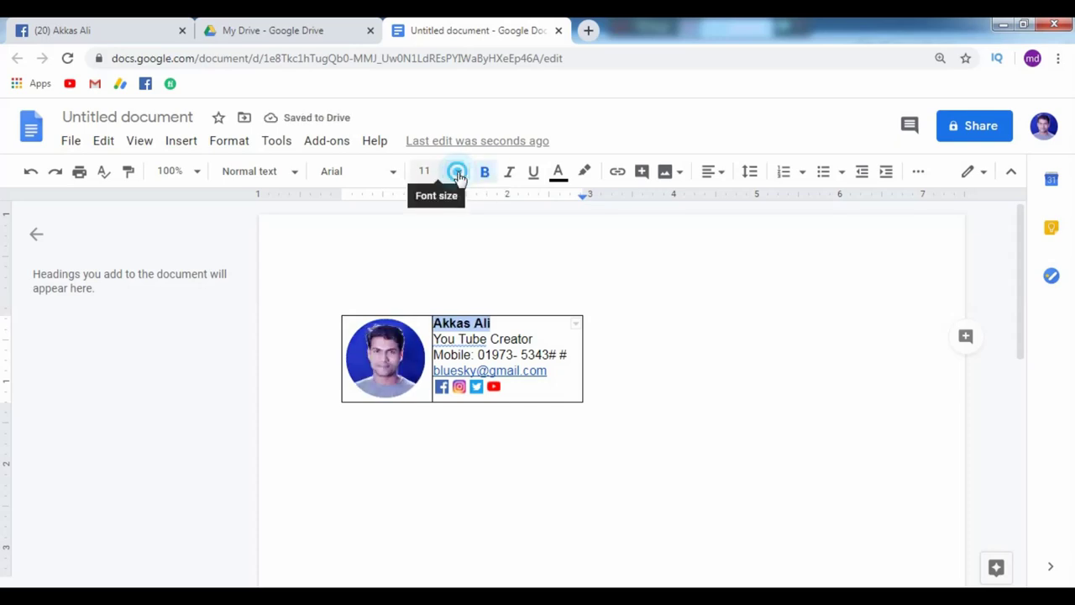
{"action": "left_click", "coordinate": [457, 172]}
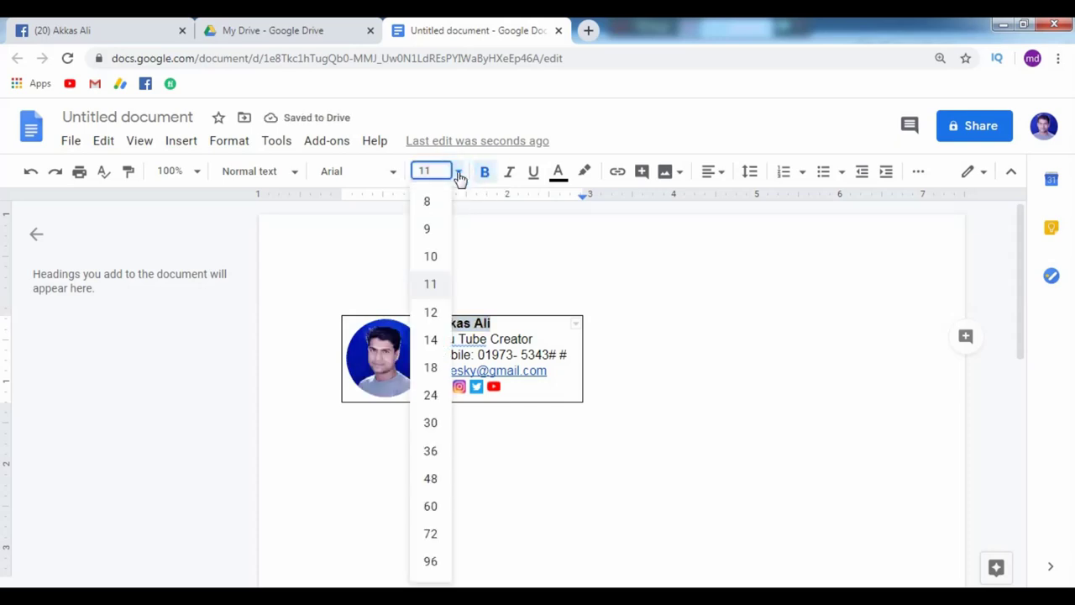
{"action": "left_click", "coordinate": [431, 368]}
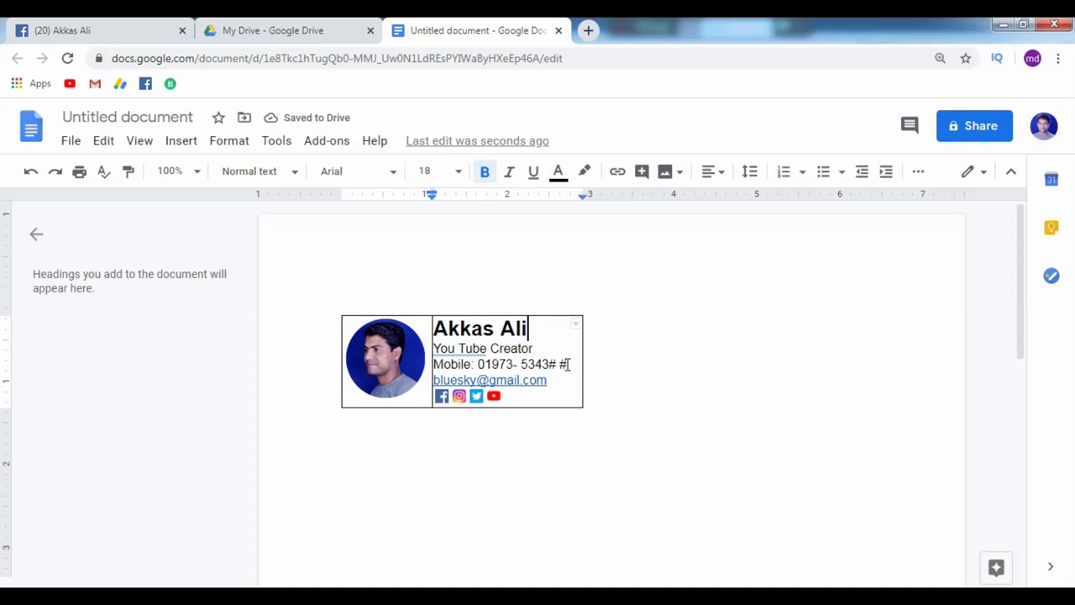
Colour the whole Mobile number line red.
{"action": "triple_click", "coordinate": [569, 364]}
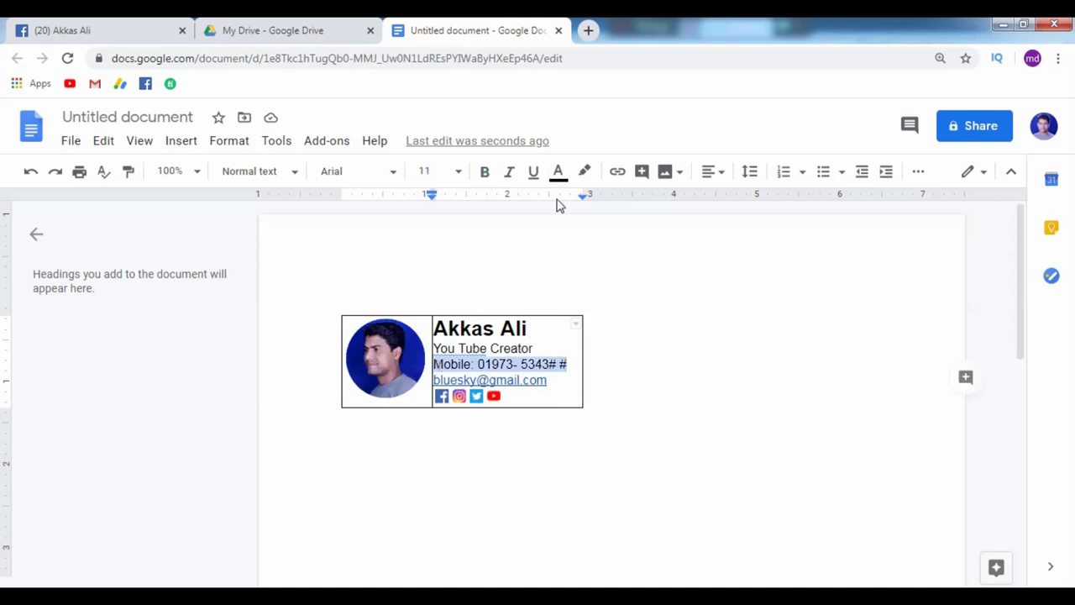
{"action": "left_click", "coordinate": [558, 172]}
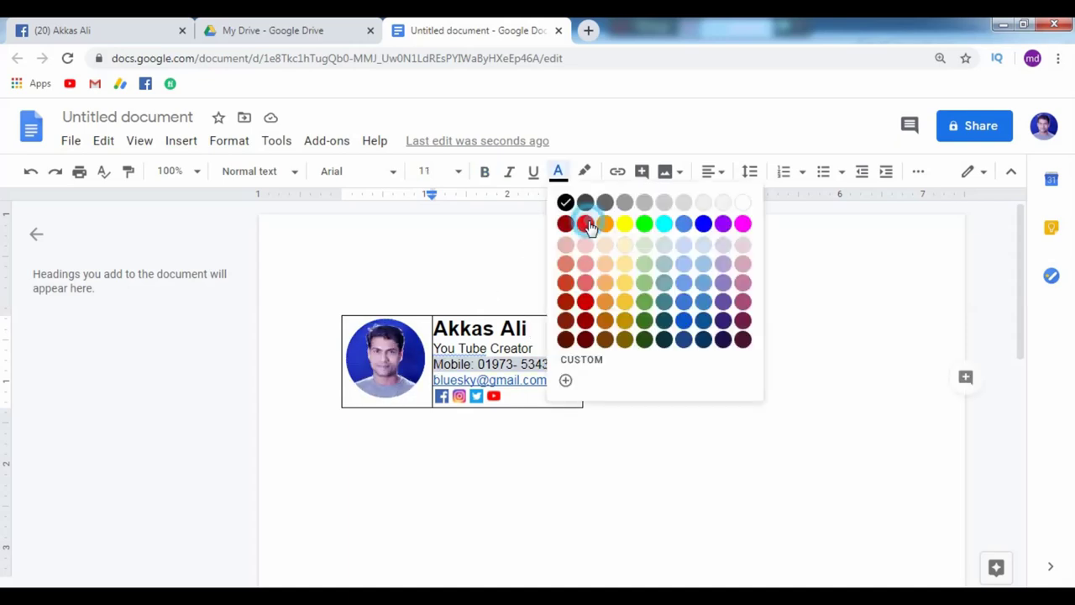
{"action": "left_click", "coordinate": [588, 221]}
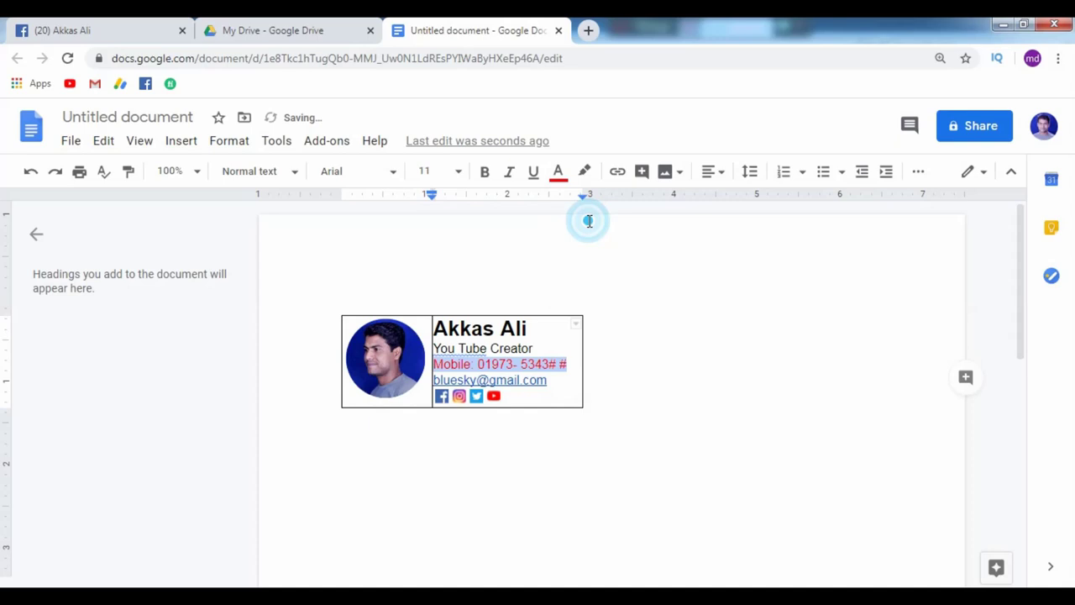
{"action": "left_click", "coordinate": [644, 311]}
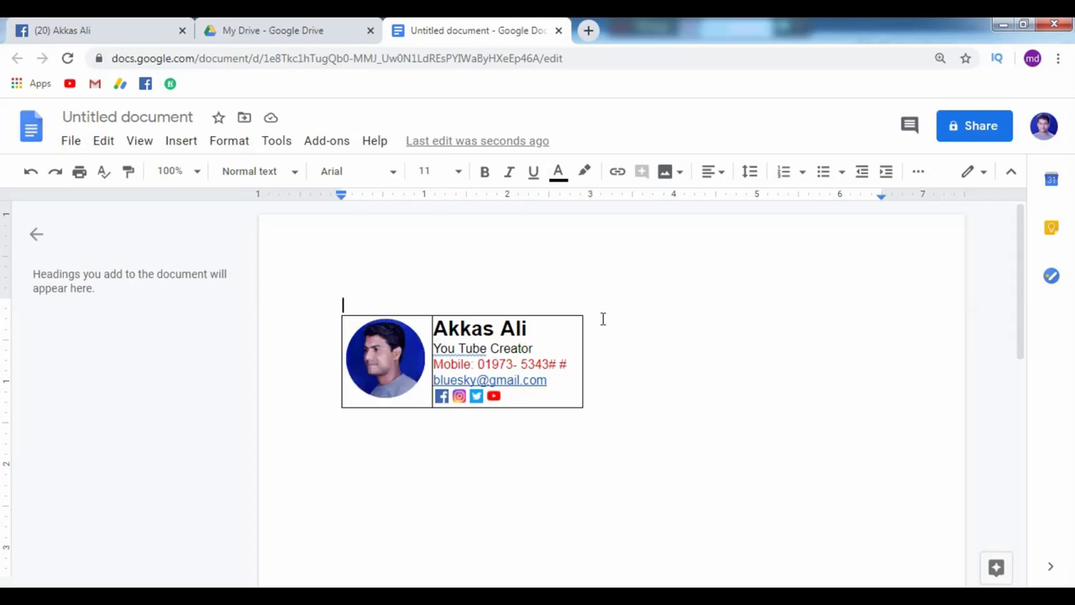
Copy the entire signature table from the document and switch to the My Drive tab.
{"action": "key", "text": "ctrl+a"}
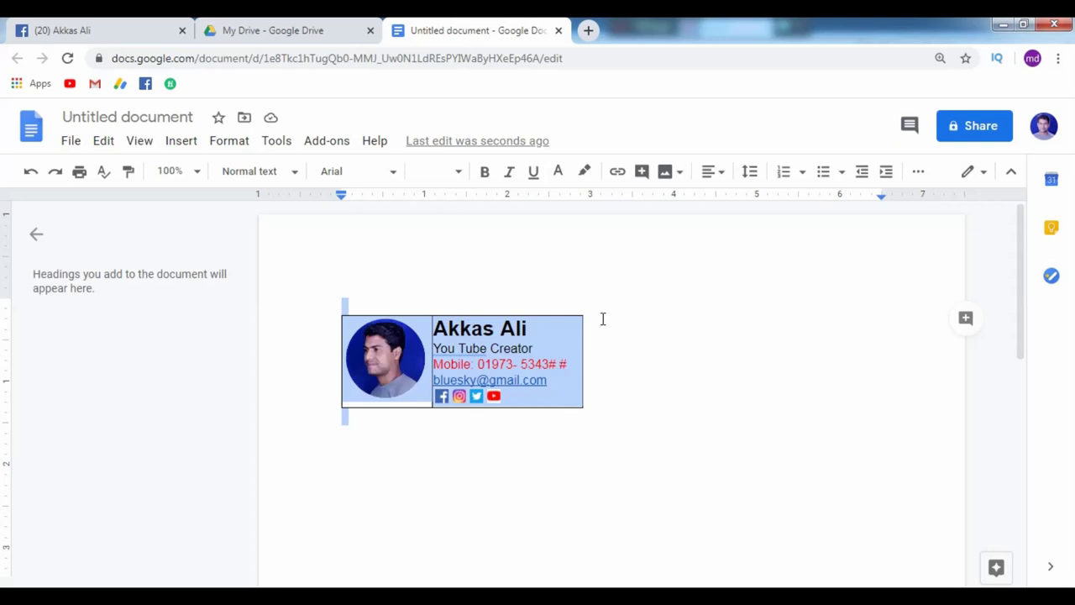
{"action": "right_click", "coordinate": [491, 353]}
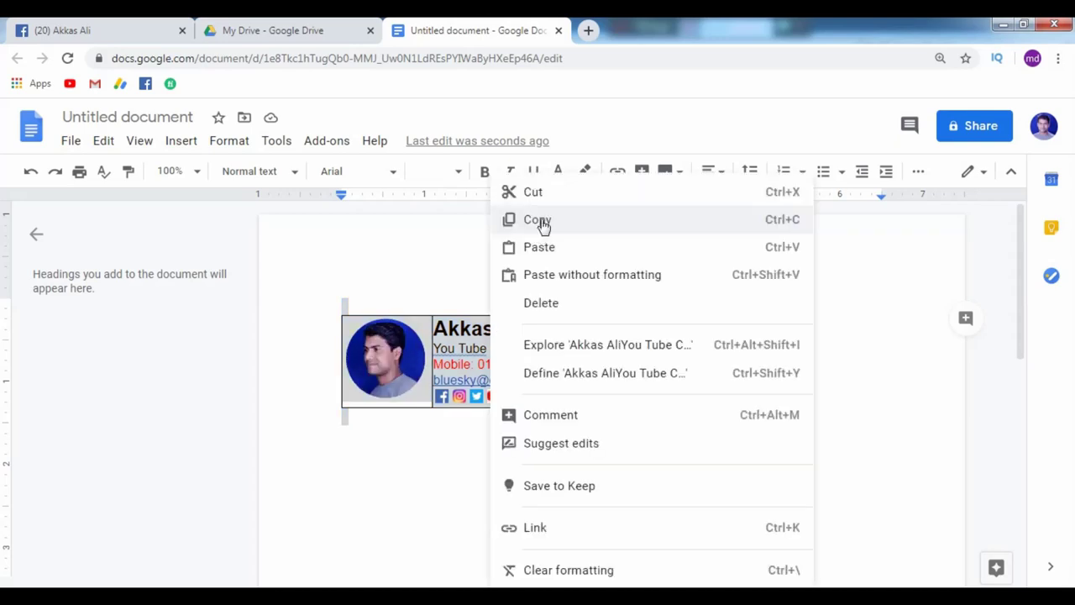
{"action": "left_click", "coordinate": [542, 221]}
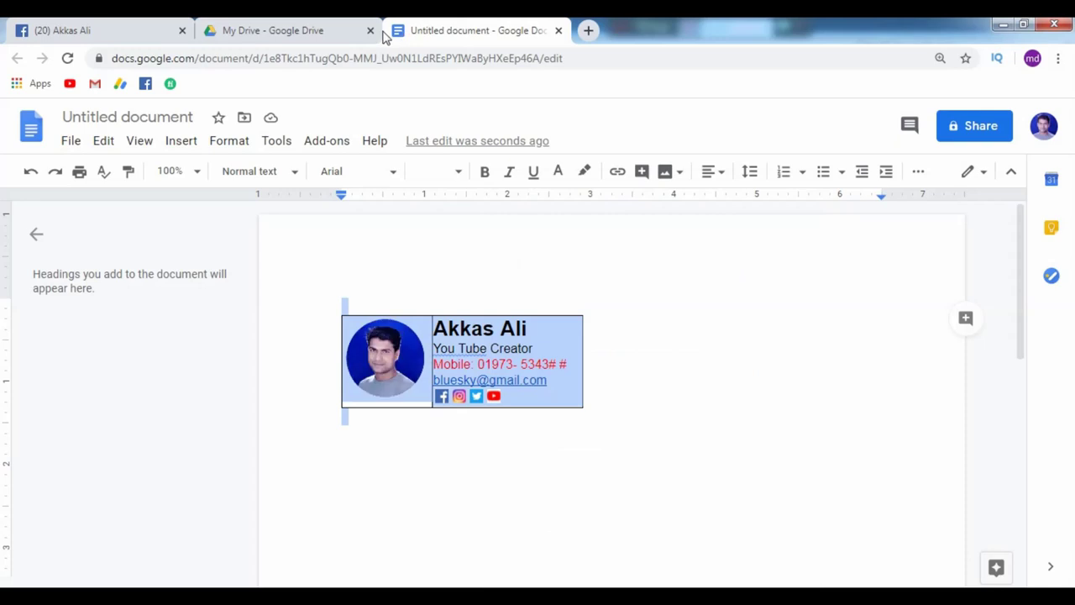
{"action": "left_click", "coordinate": [380, 32]}
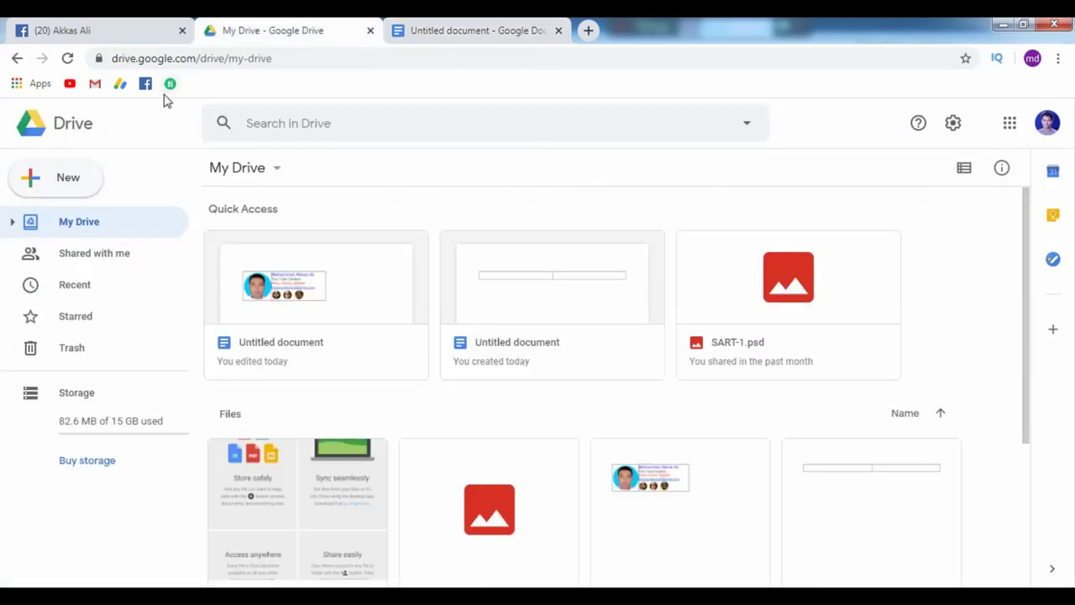
Open Gmail's full settings page and scroll to the empty Signature section.
{"action": "left_click", "coordinate": [95, 84]}
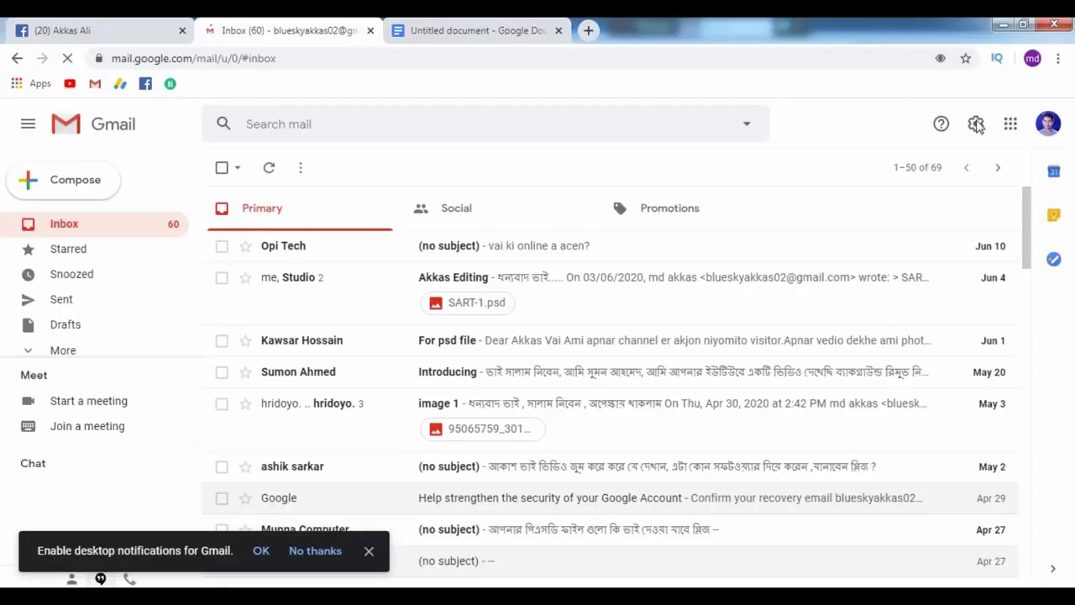
{"action": "left_click", "coordinate": [787, 286]}
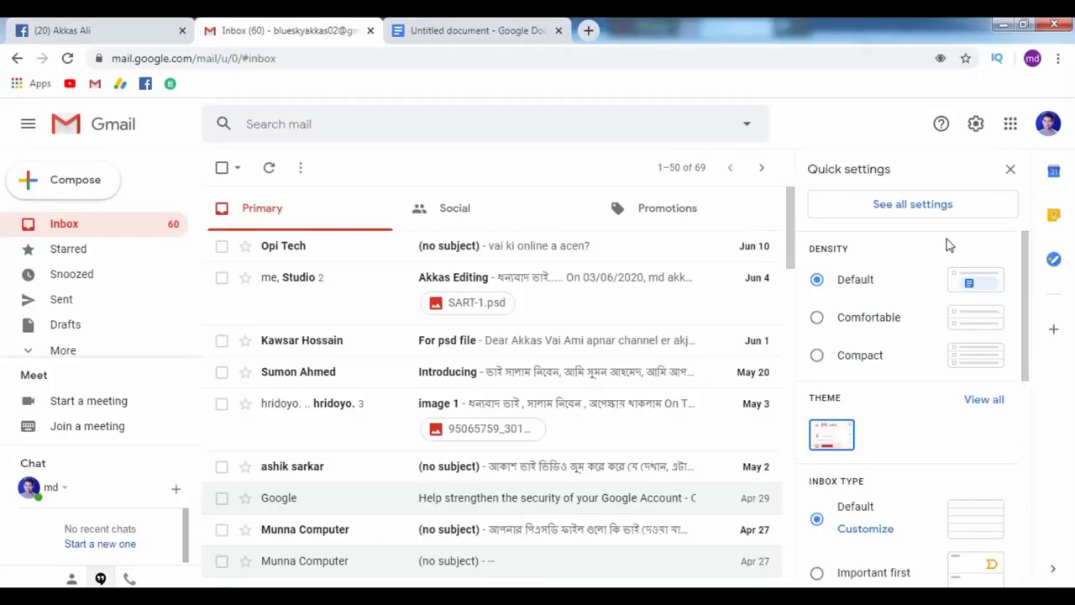
{"action": "left_click", "coordinate": [908, 213]}
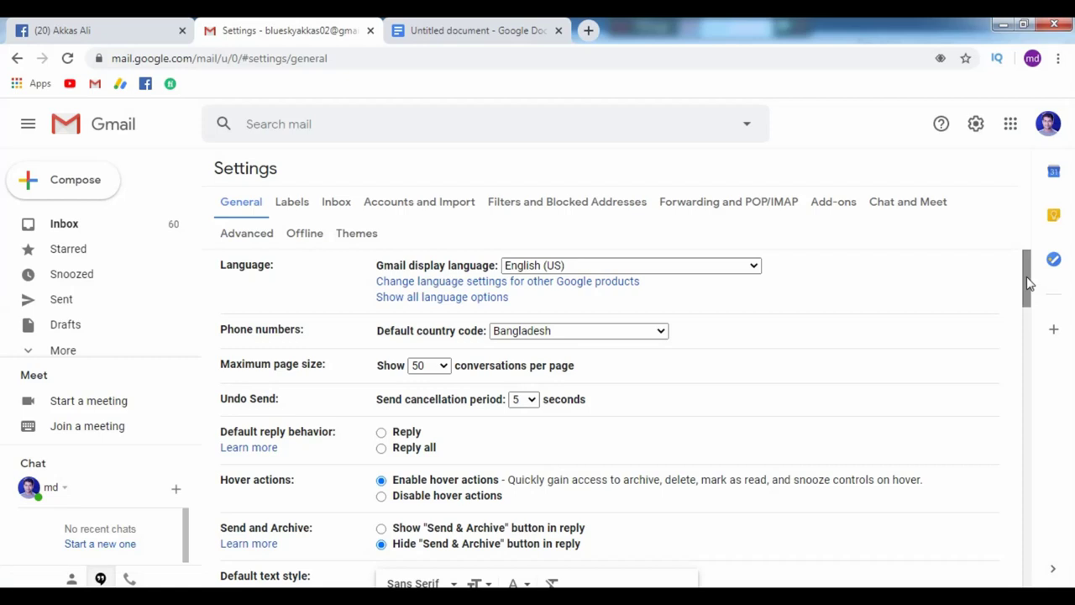
{"action": "left_click_drag", "start_coordinate": [1028, 284], "coordinate": [1050, 490]}
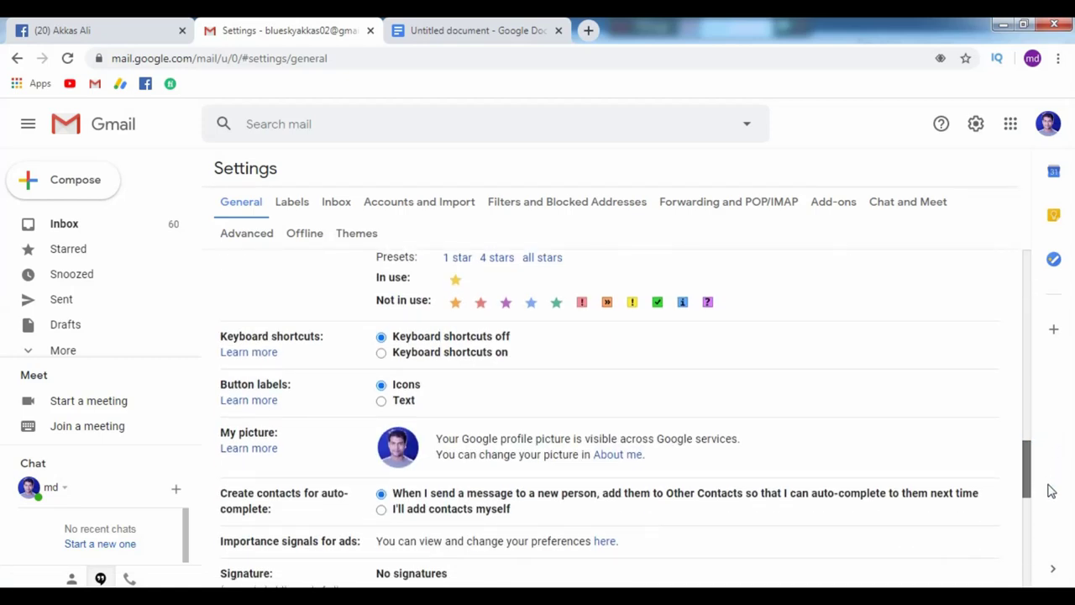
{"action": "scroll", "coordinate": [461, 347], "scroll_direction": "down", "scroll_amount": 3}
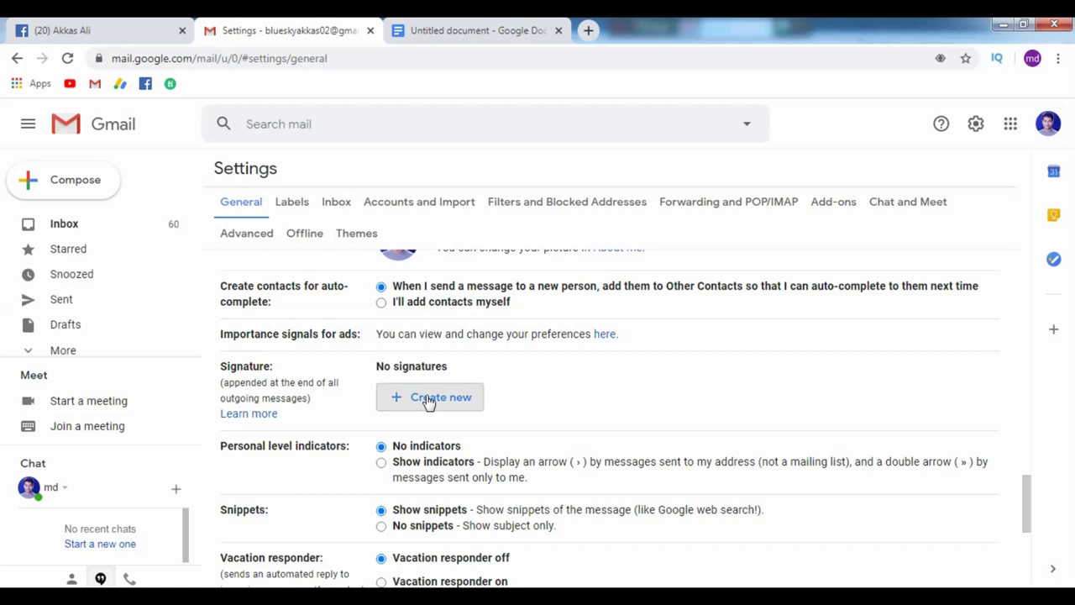
Create a new Gmail signature, naming it after the sender.
{"action": "left_click", "coordinate": [428, 398]}
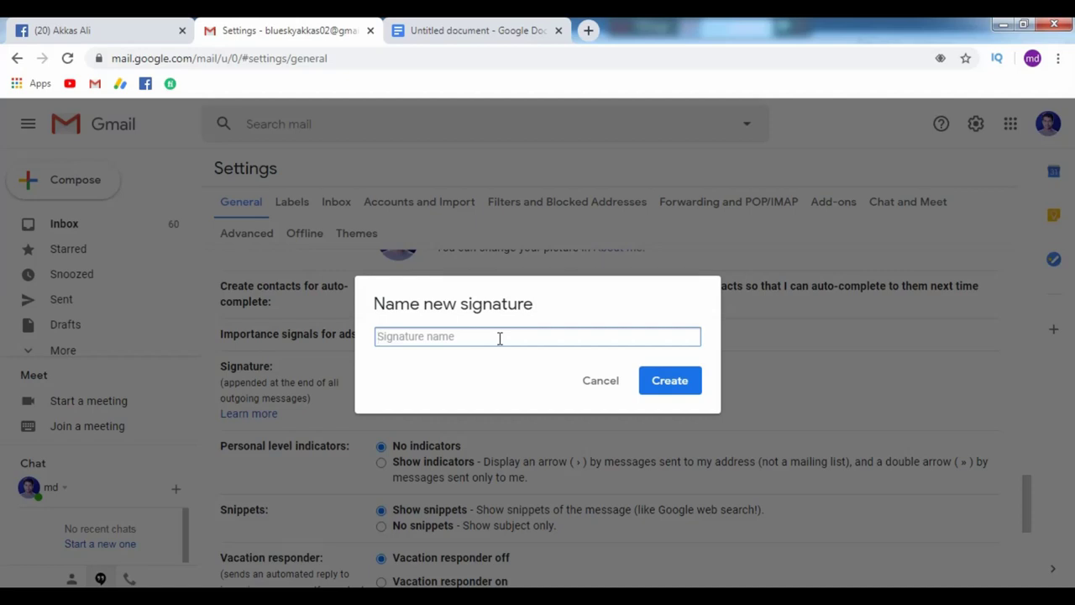
{"action": "type", "text": "Akkas"}
{"action": "left_click", "coordinate": [662, 380]}
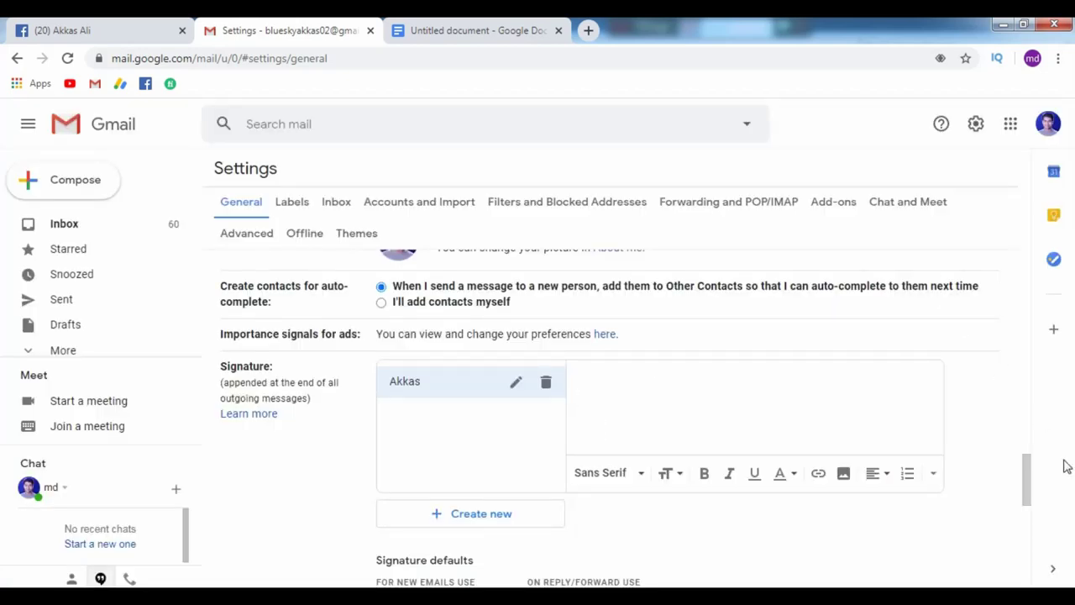
Make the new signature the default for new emails and for replies and forwards.
{"action": "left_click_drag", "start_coordinate": [1027, 486], "coordinate": [1029, 514]}
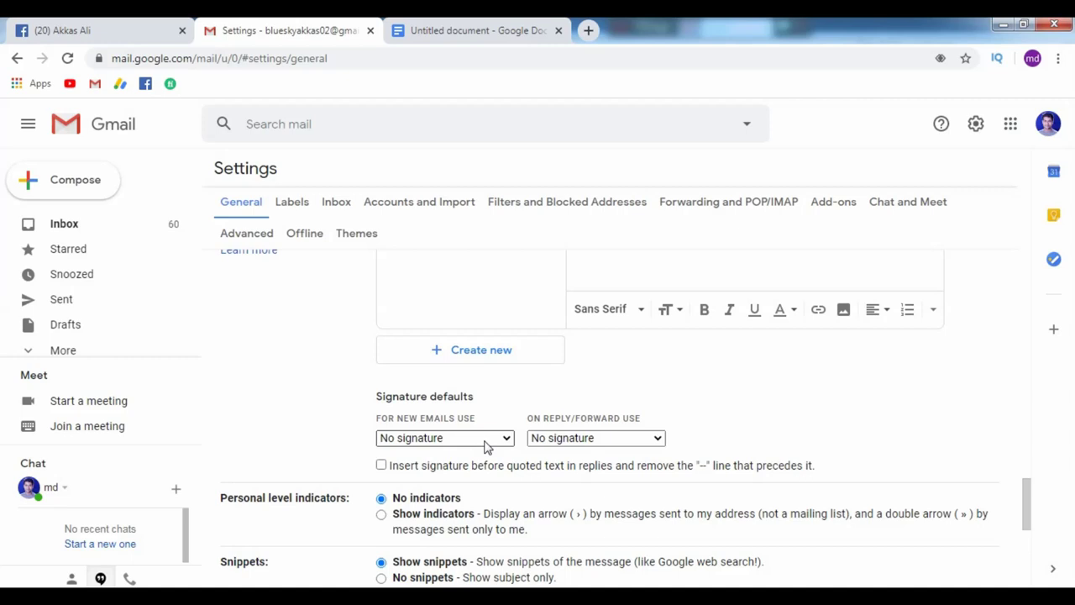
{"action": "left_click", "coordinate": [484, 441]}
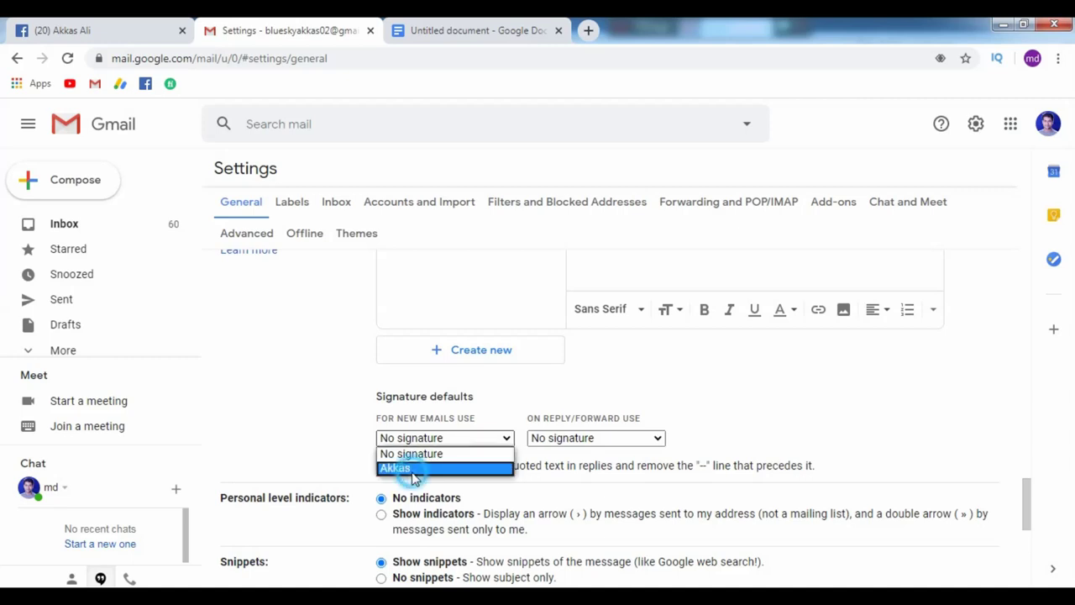
{"action": "left_click", "coordinate": [413, 469]}
{"action": "left_click", "coordinate": [593, 438]}
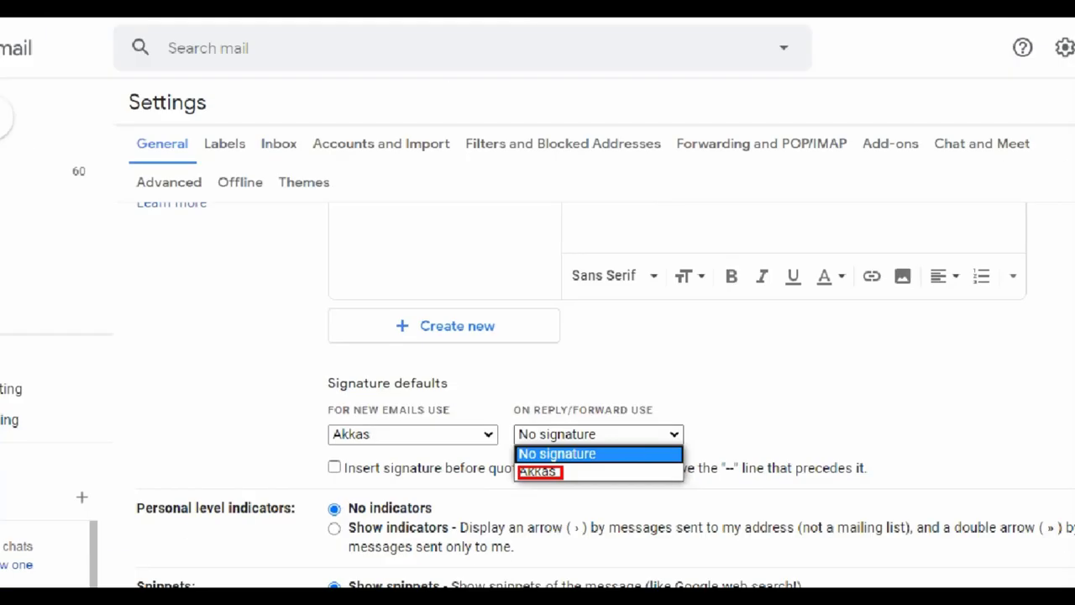
{"action": "left_click", "coordinate": [612, 434]}
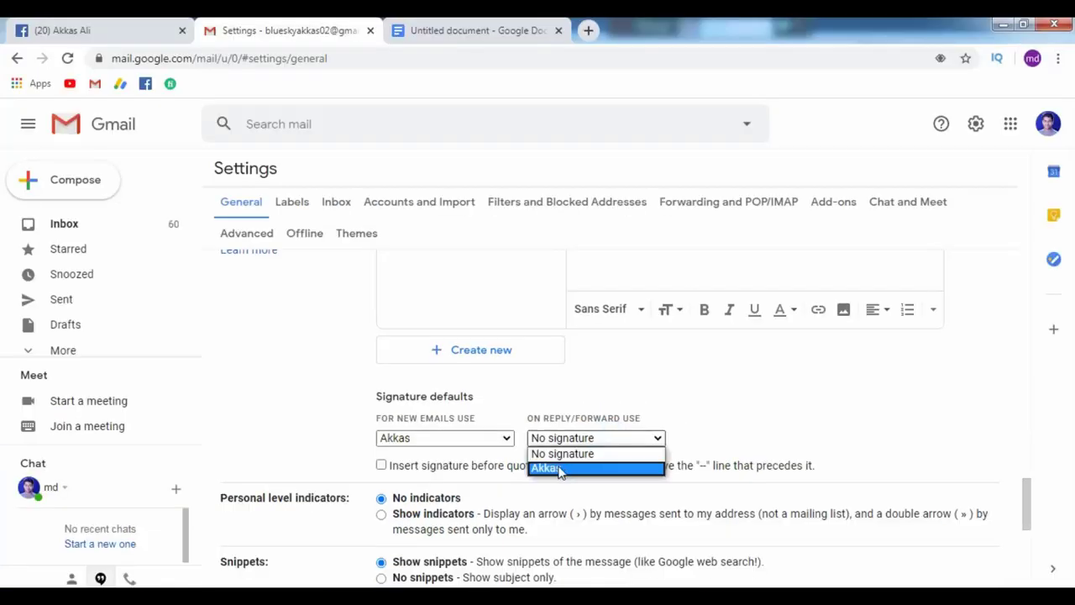
{"action": "left_click", "coordinate": [559, 468]}
{"action": "scroll", "coordinate": [1025, 487], "scroll_direction": "up", "scroll_amount": 4}
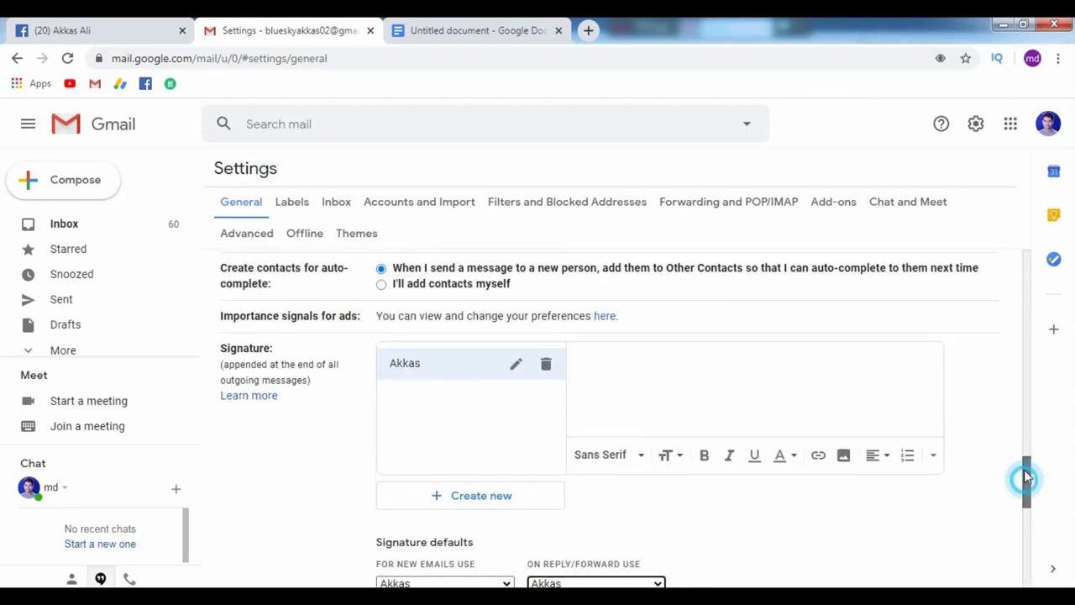
Paste the copied signature table into the empty Gmail signature editor.
{"action": "left_click", "coordinate": [525, 32]}
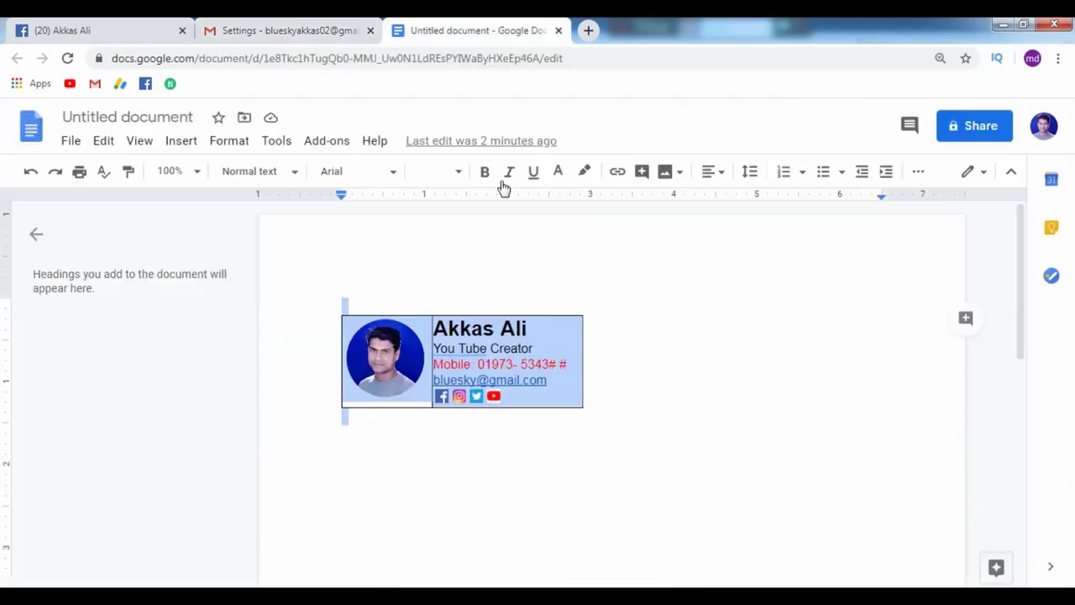
{"action": "left_click", "coordinate": [289, 32]}
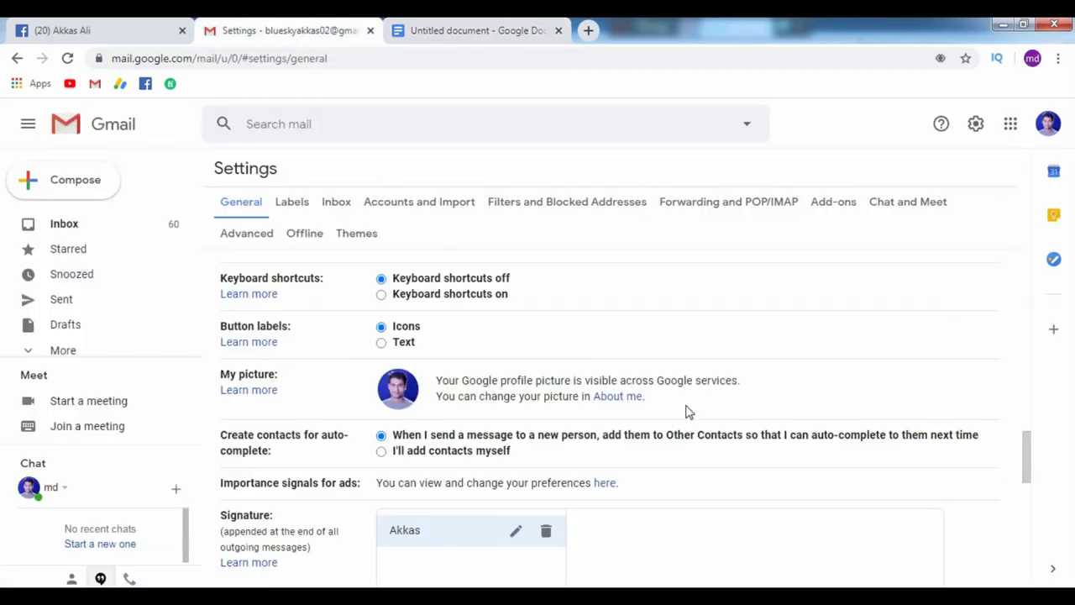
{"action": "left_click_drag", "start_coordinate": [1025, 468], "coordinate": [1024, 507]}
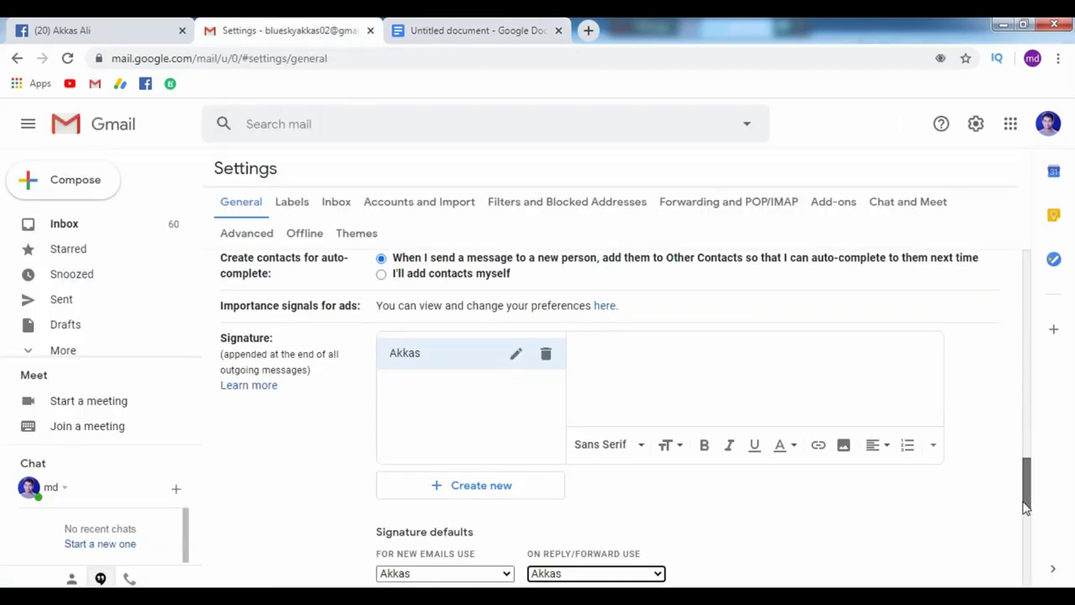
{"action": "scroll", "coordinate": [638, 313], "scroll_direction": "down", "scroll_amount": 1}
{"action": "left_click", "coordinate": [638, 312]}
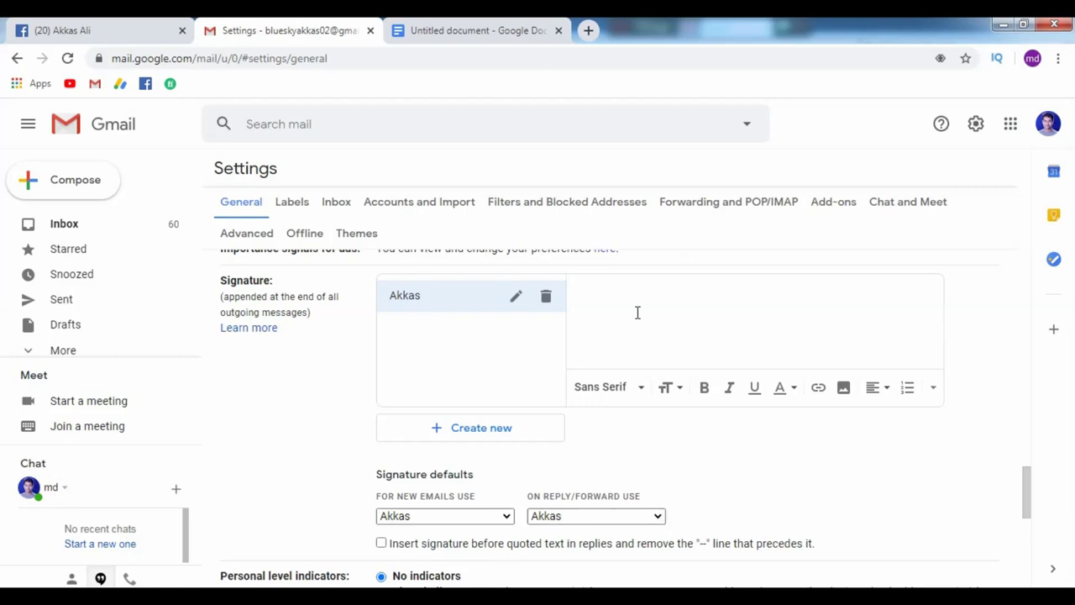
{"action": "key", "text": "ctrl+v"}
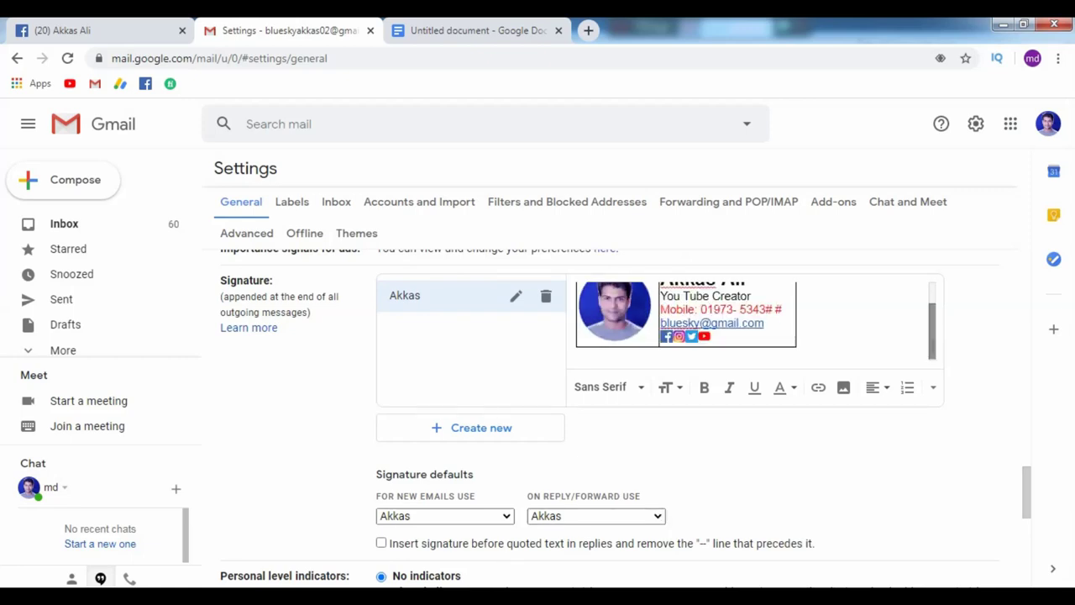
Add two blank lines above the pasted table and scroll to the page bottom.
{"action": "scroll", "coordinate": [620, 301], "scroll_direction": "up", "scroll_amount": 2}
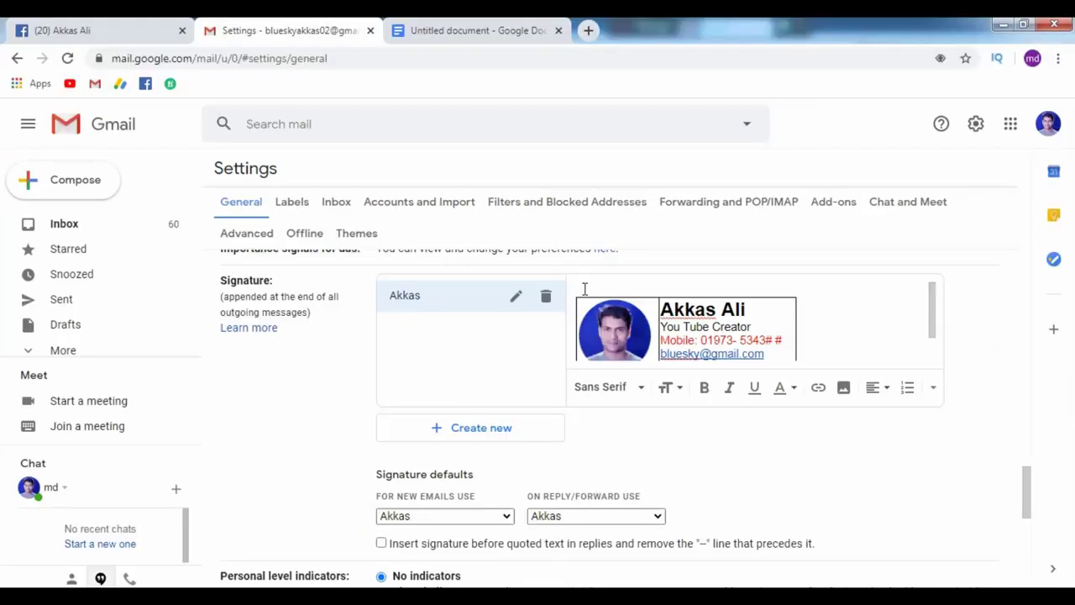
{"action": "key", "text": "Return"}
{"action": "key", "text": "Return"}
{"action": "key", "text": "Return"}
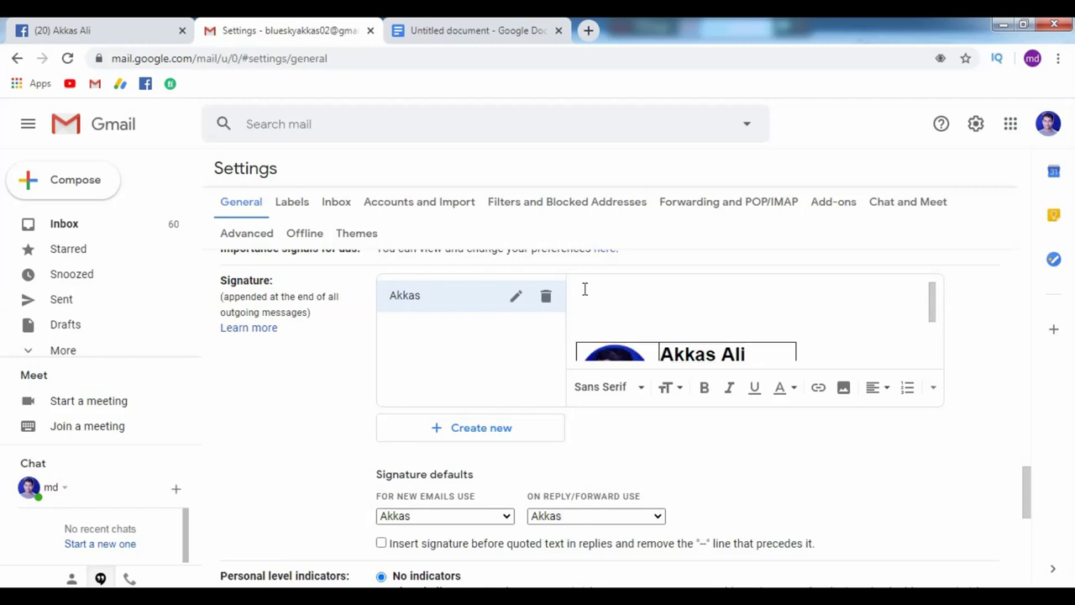
{"action": "key", "text": "Return"}
{"action": "key", "text": "Return"}
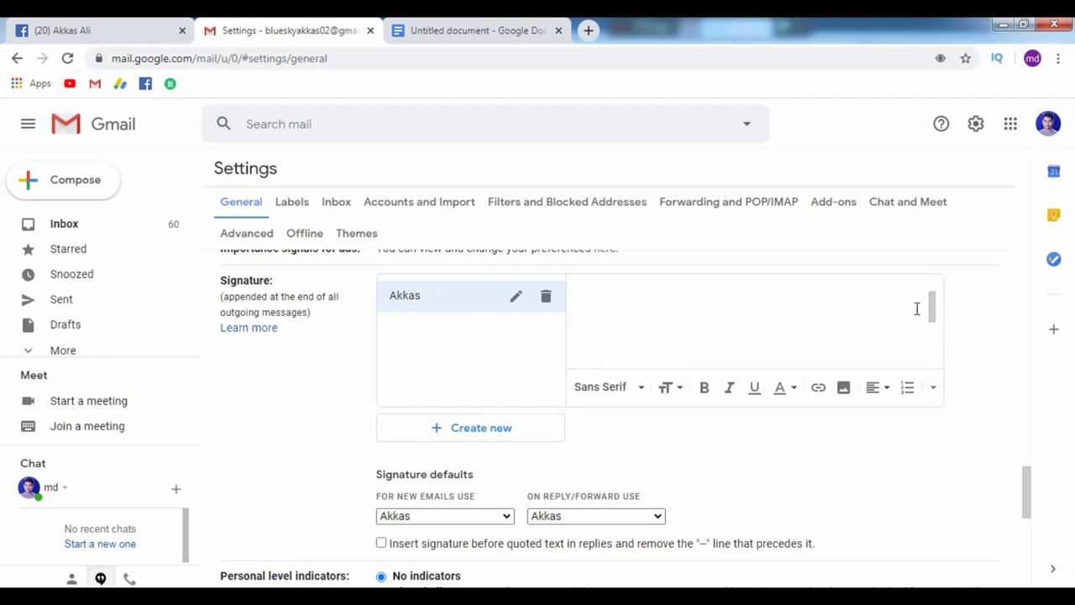
{"action": "left_click_drag", "start_coordinate": [931, 309], "coordinate": [933, 349]}
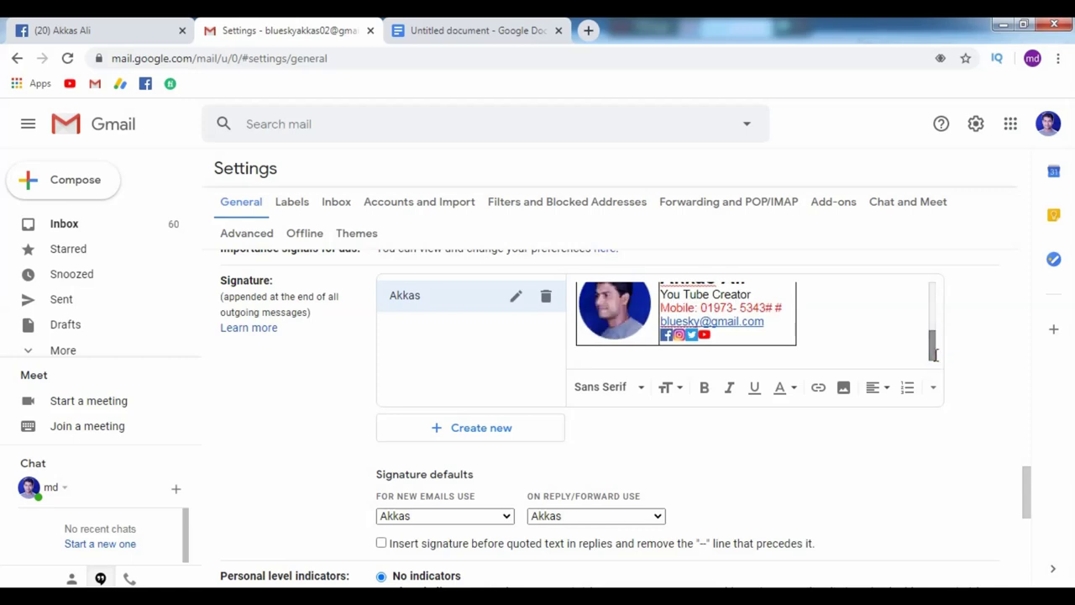
{"action": "left_click", "coordinate": [1025, 484]}
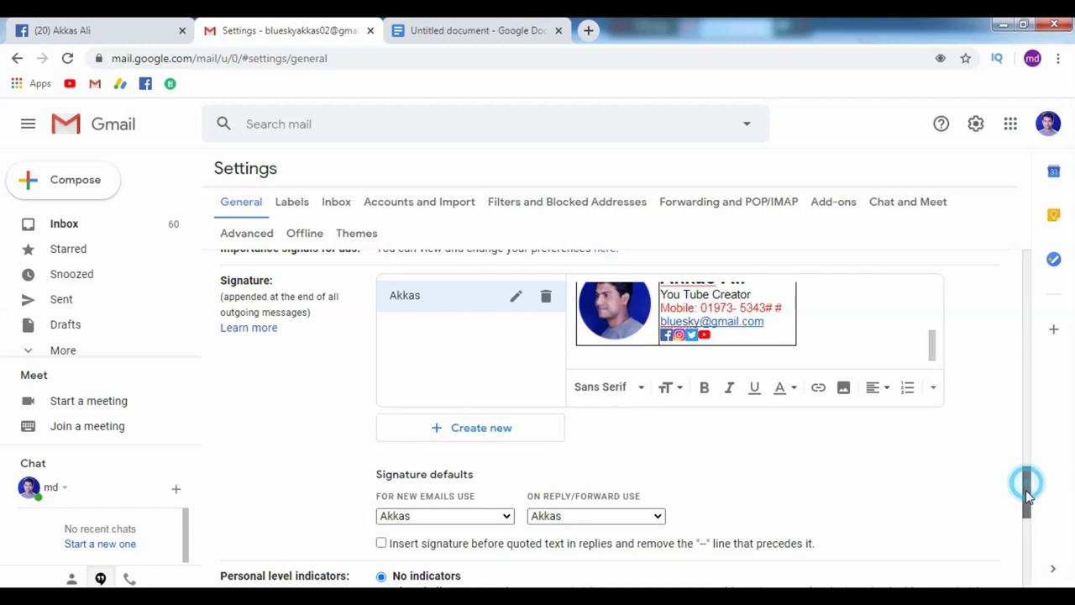
{"action": "left_click_drag", "start_coordinate": [1025, 490], "coordinate": [1026, 565]}
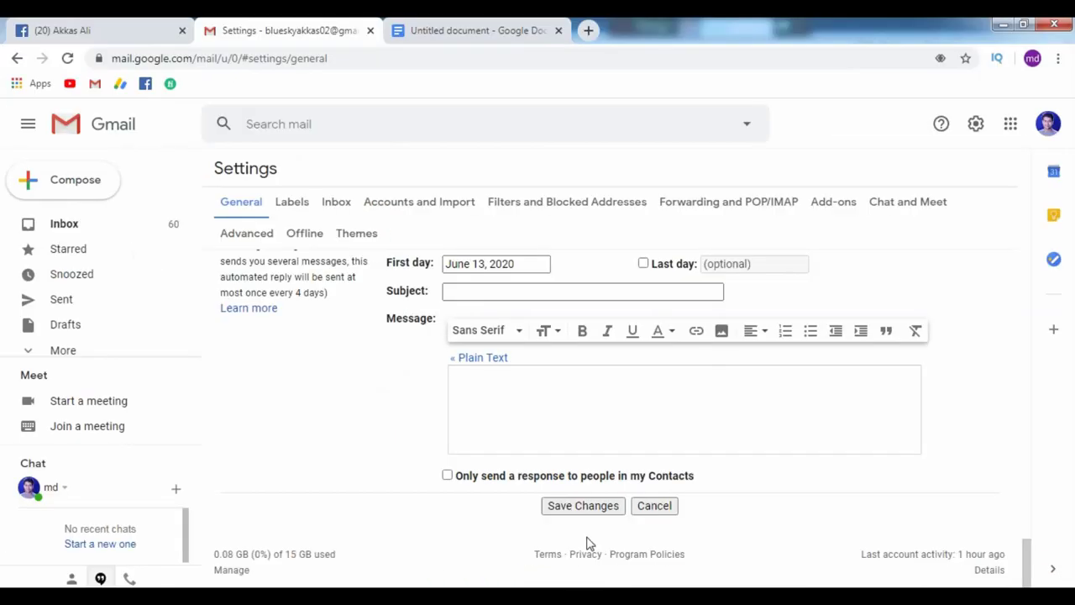
Save the Gmail settings with the new signature.
{"action": "left_click", "coordinate": [582, 506]}
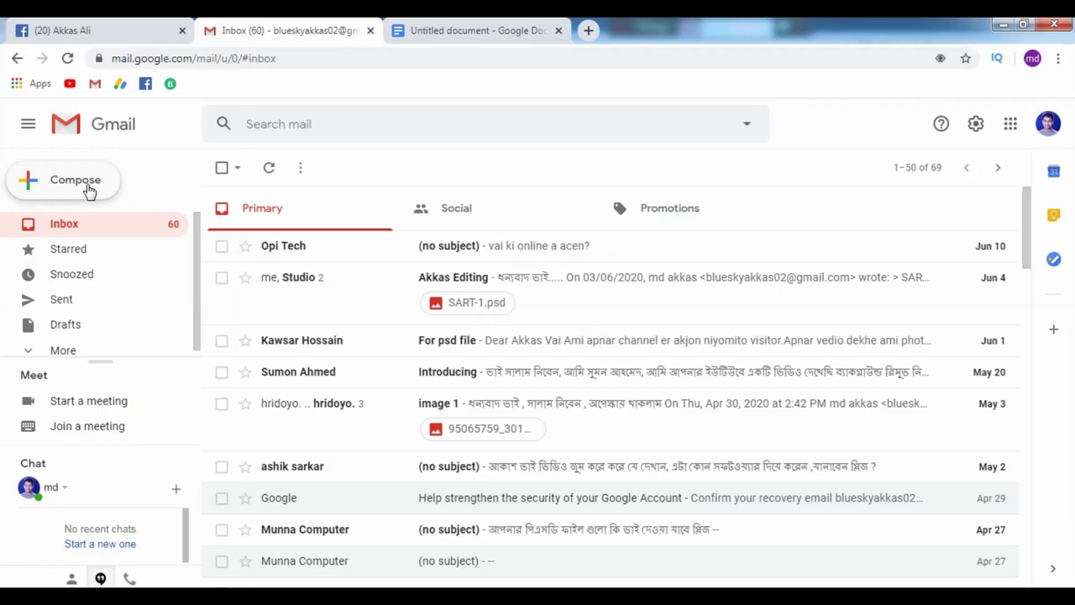
Compose a new message to check that the signature table appears automatically.
{"action": "left_click", "coordinate": [126, 180]}
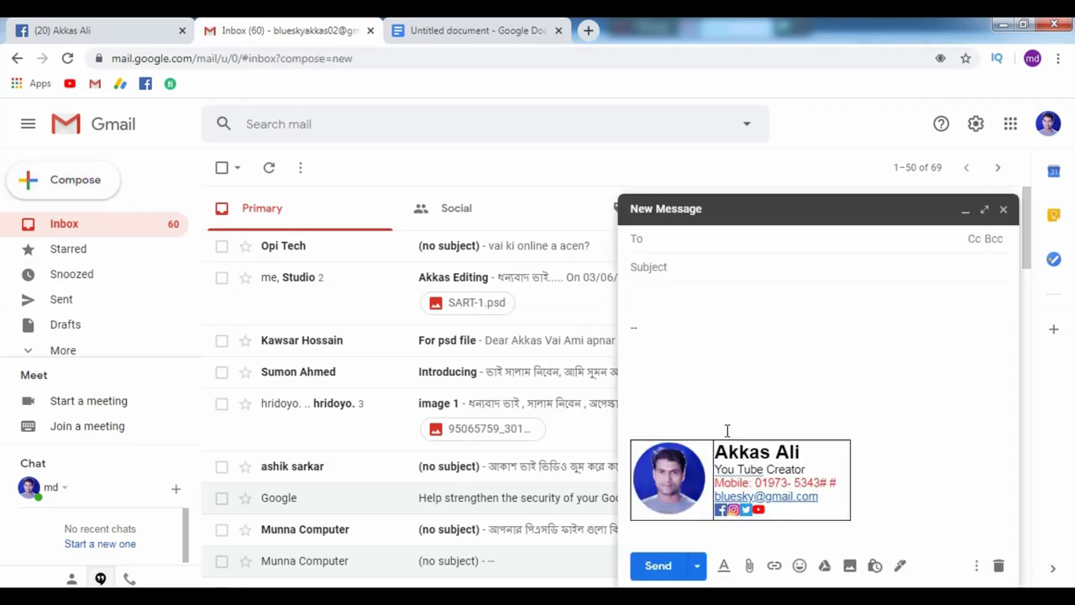